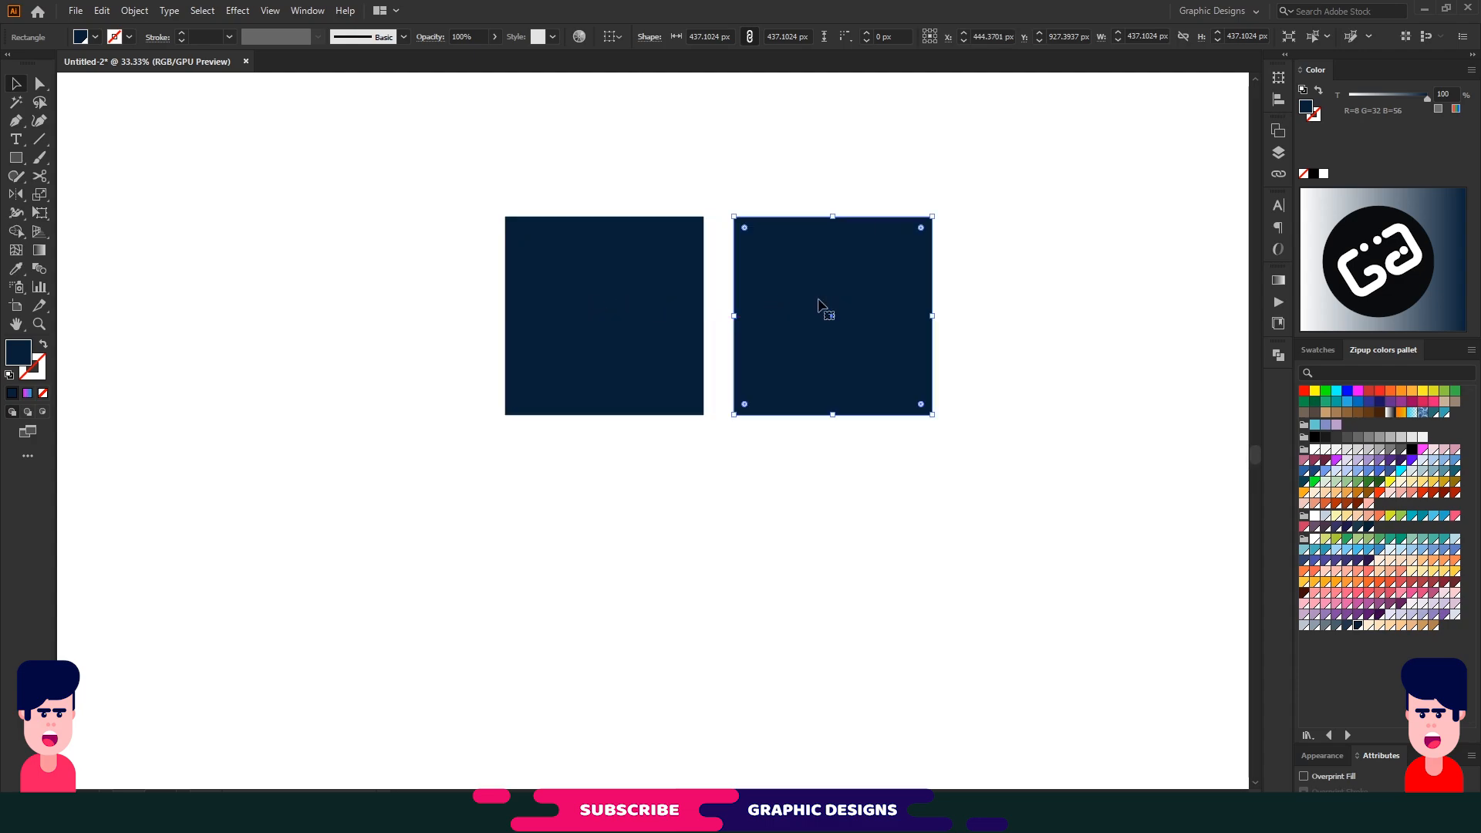
pyautogui.press('a')
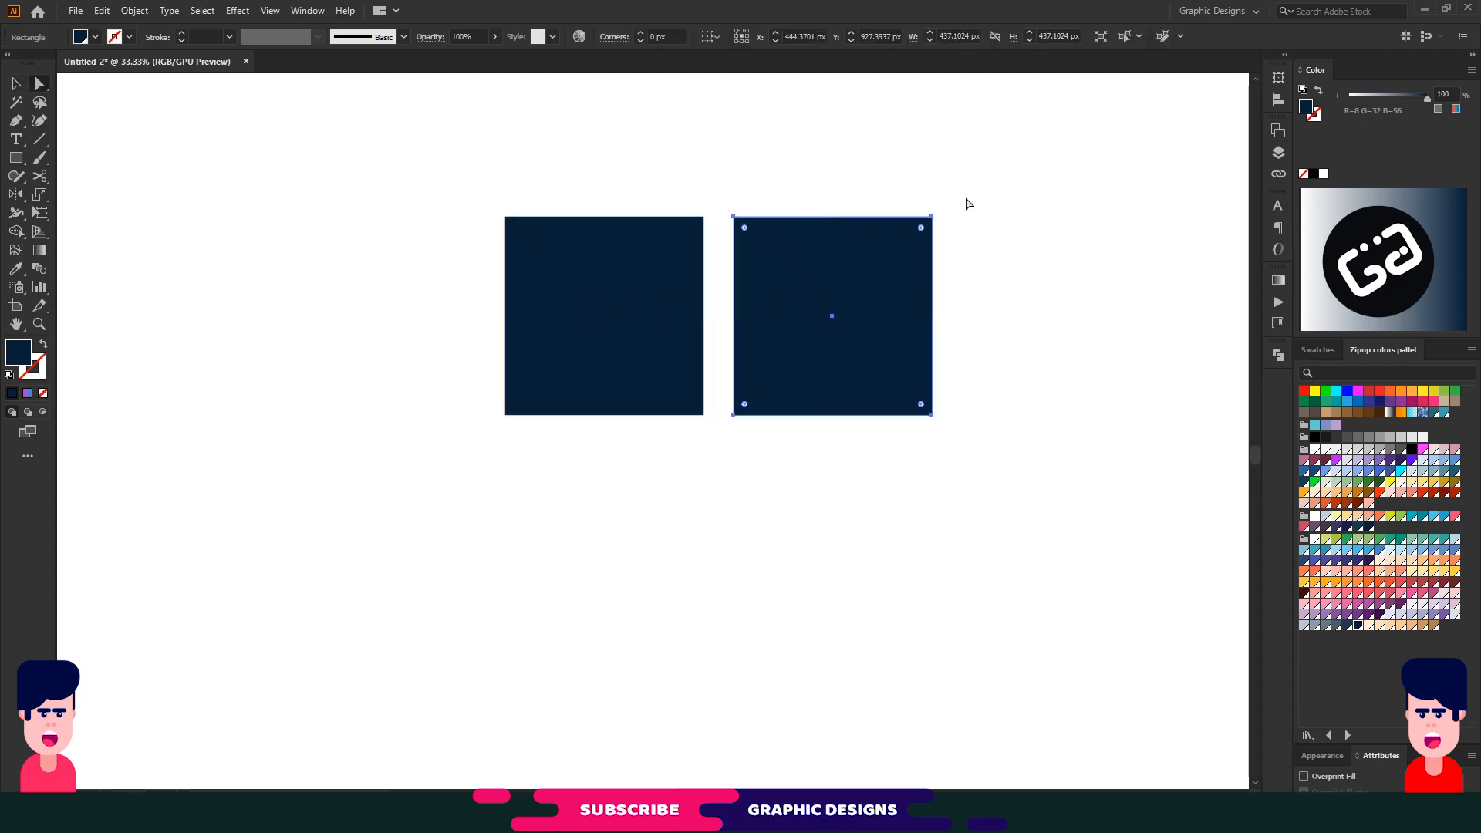
pyautogui.moveTo(969, 203); pyautogui.dragTo(628, 536)
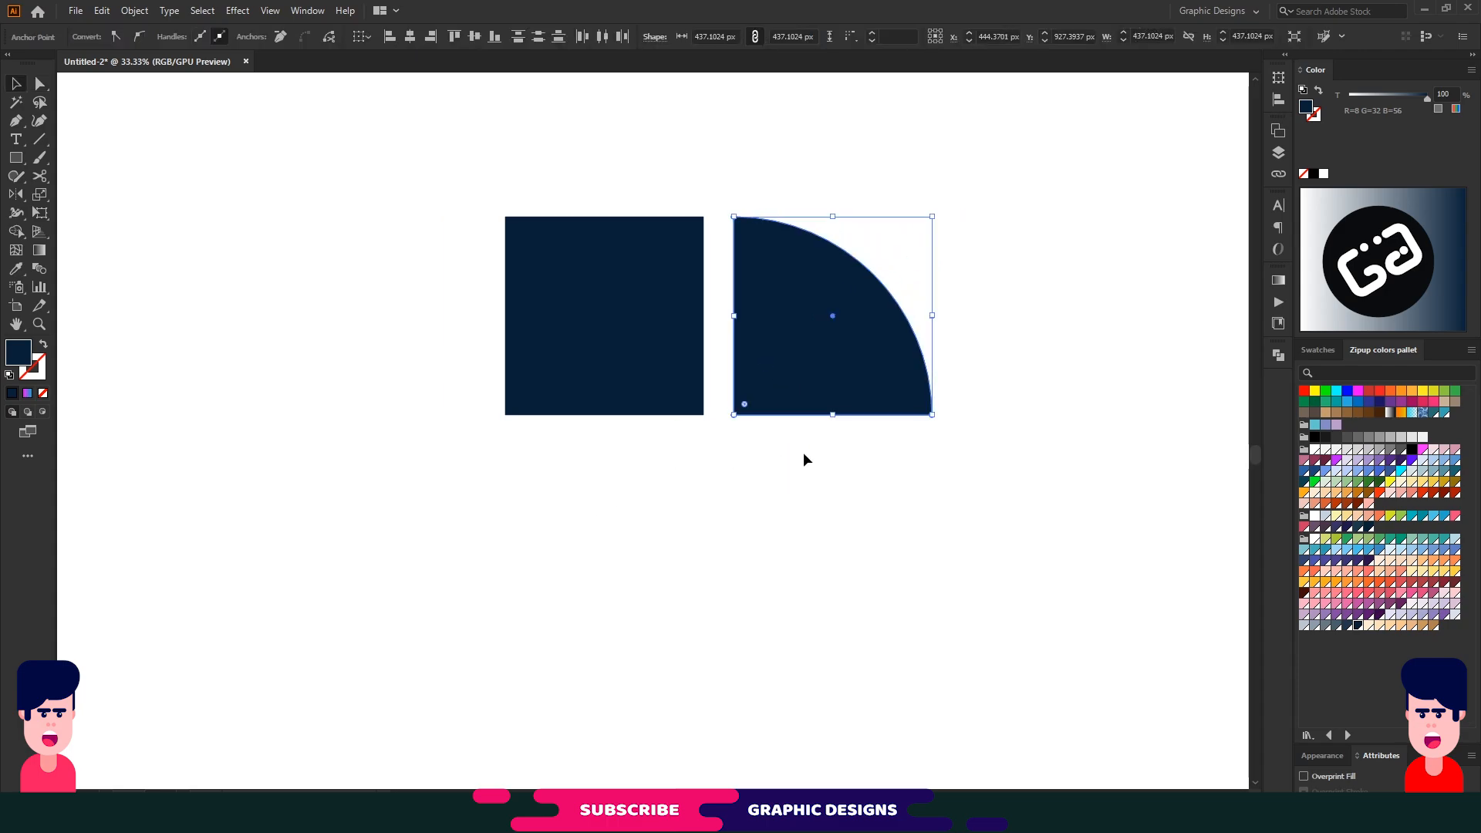
pyautogui.press('v')
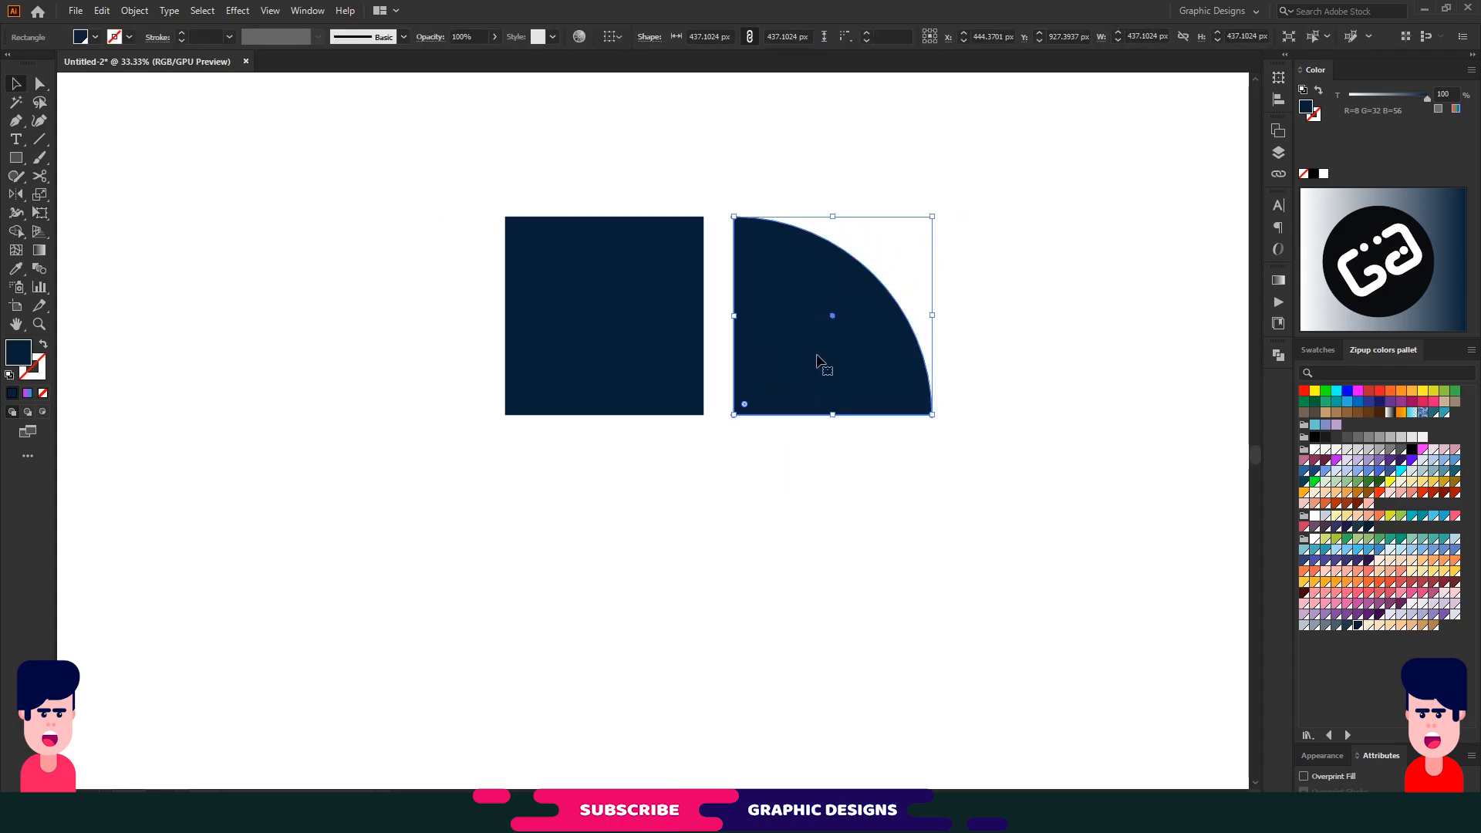
pyautogui.click(44, 345)
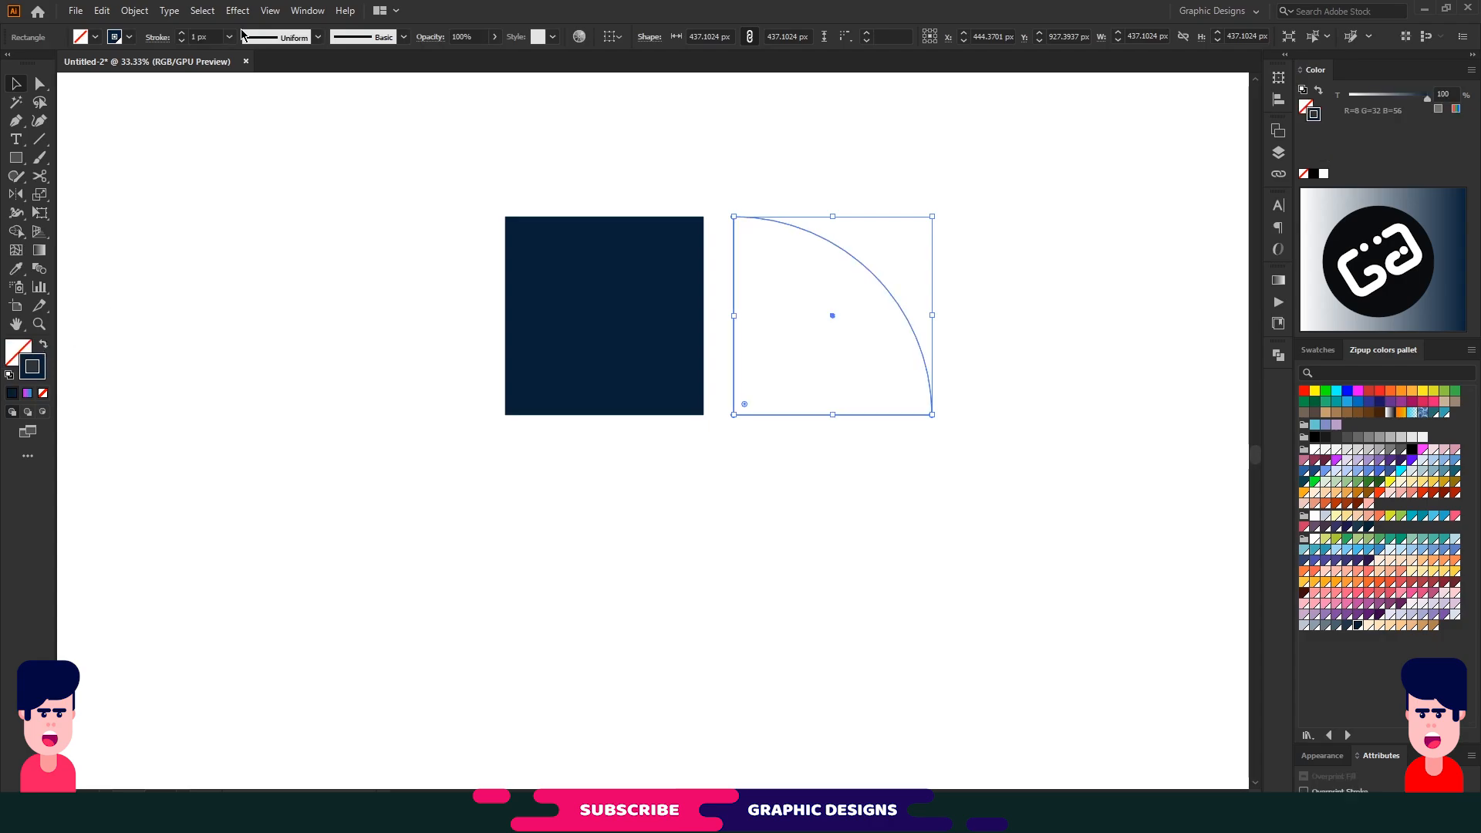
pyautogui.click(195, 37)
pyautogui.write('30')
pyautogui.press('Return')
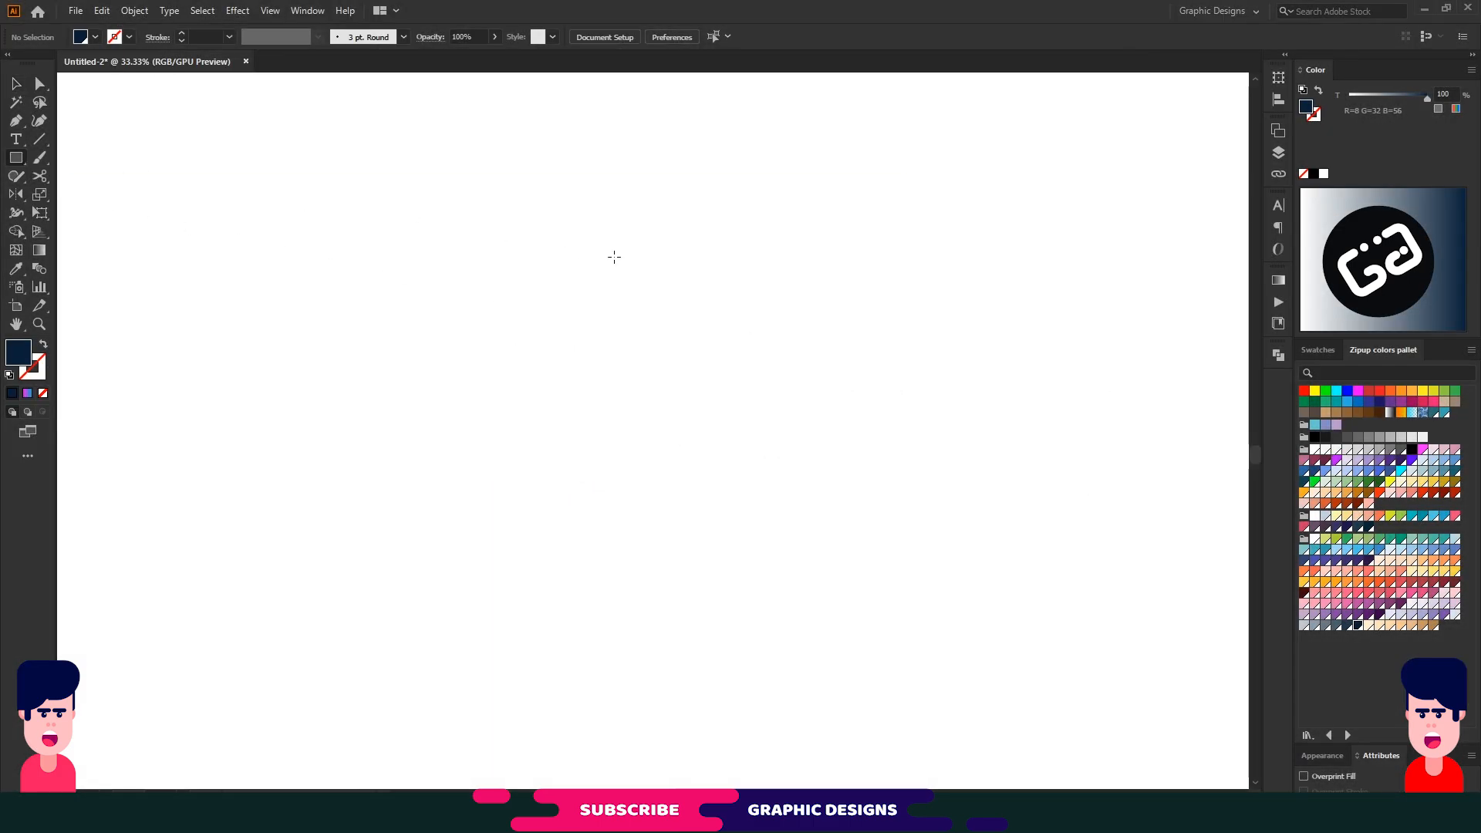
# - Draw a dark navy square about 437 px wide and place a copy beside it to the right
pyautogui.moveTo(506, 216); pyautogui.dragTo(703, 401)
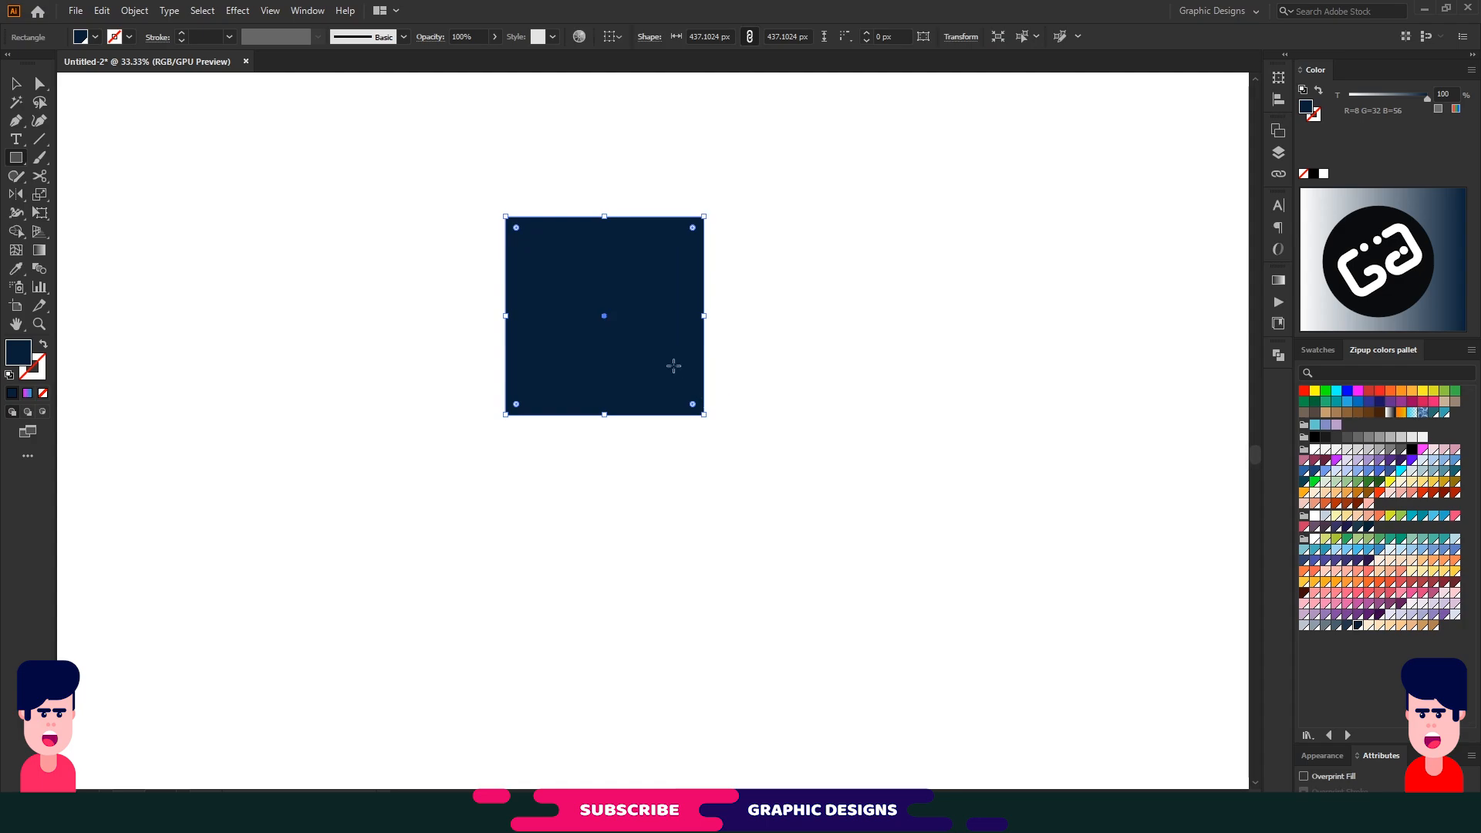
pyautogui.press('v')
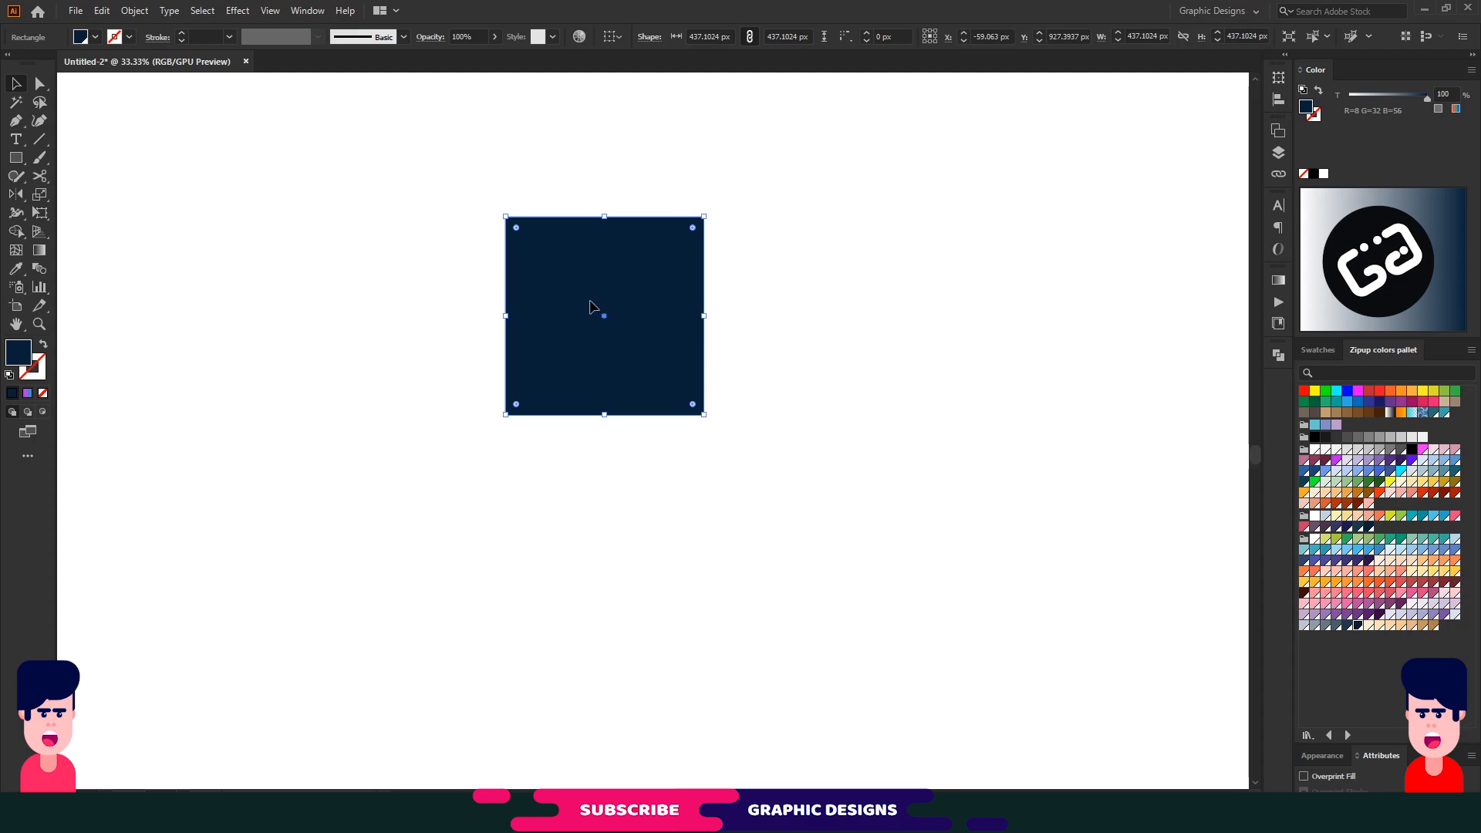
pyautogui.moveTo(590, 307); pyautogui.dragTo(820, 305)
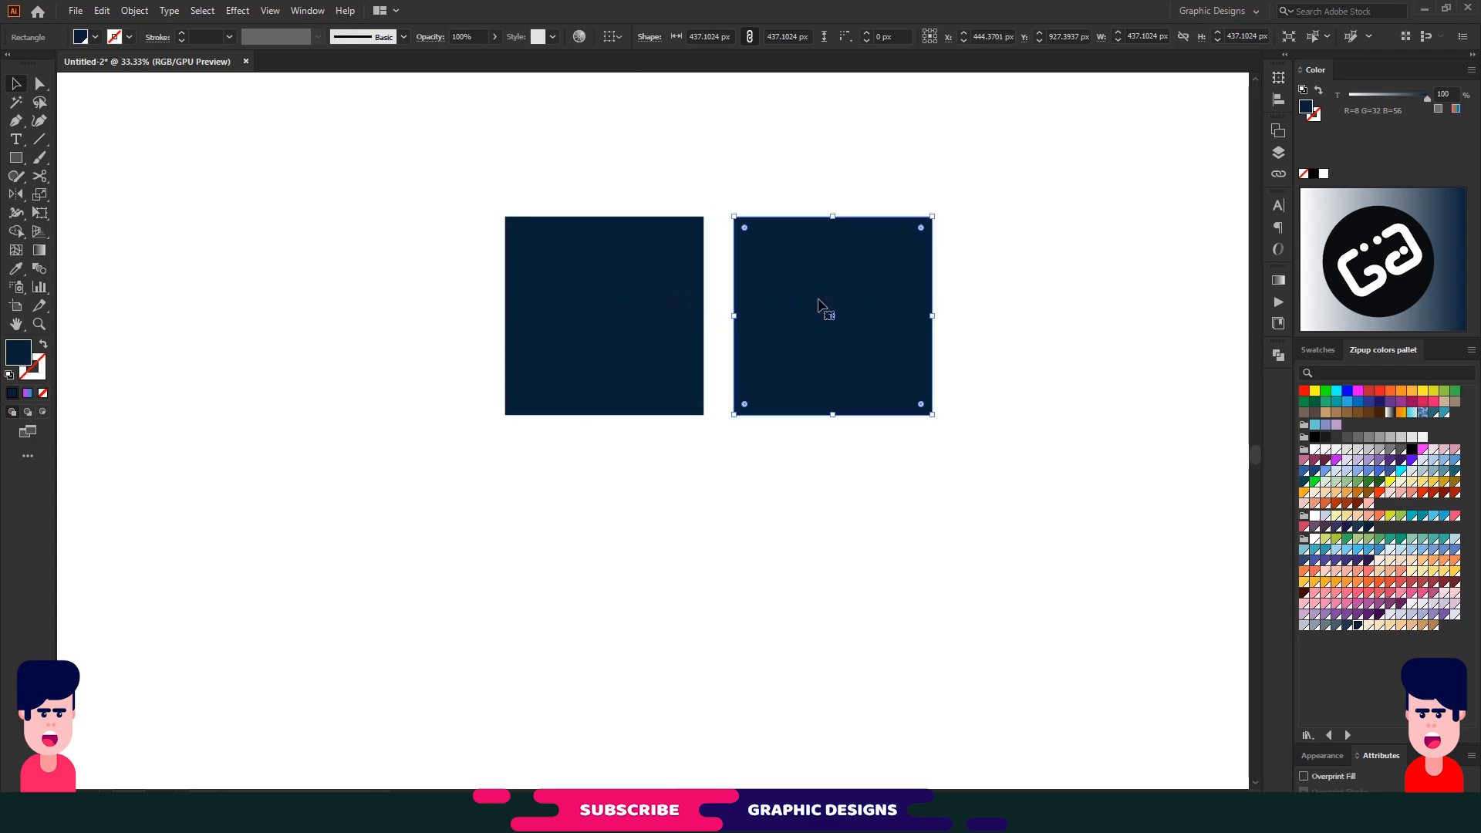
# - Round only the upper-right corner of the copied square to its full 437 px radius to form a quarter circle
pyautogui.press('a')
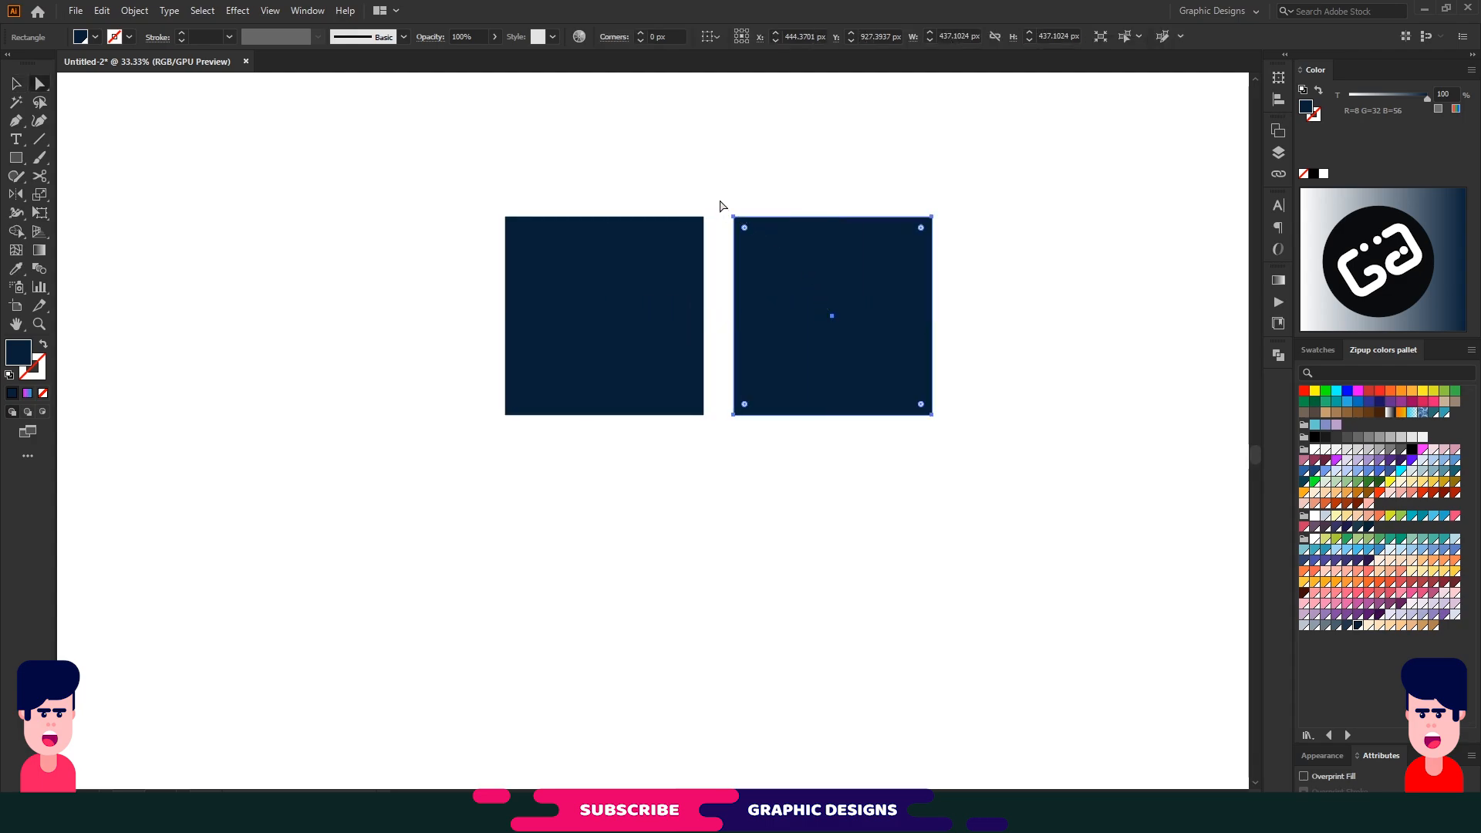
pyautogui.click(930, 219)
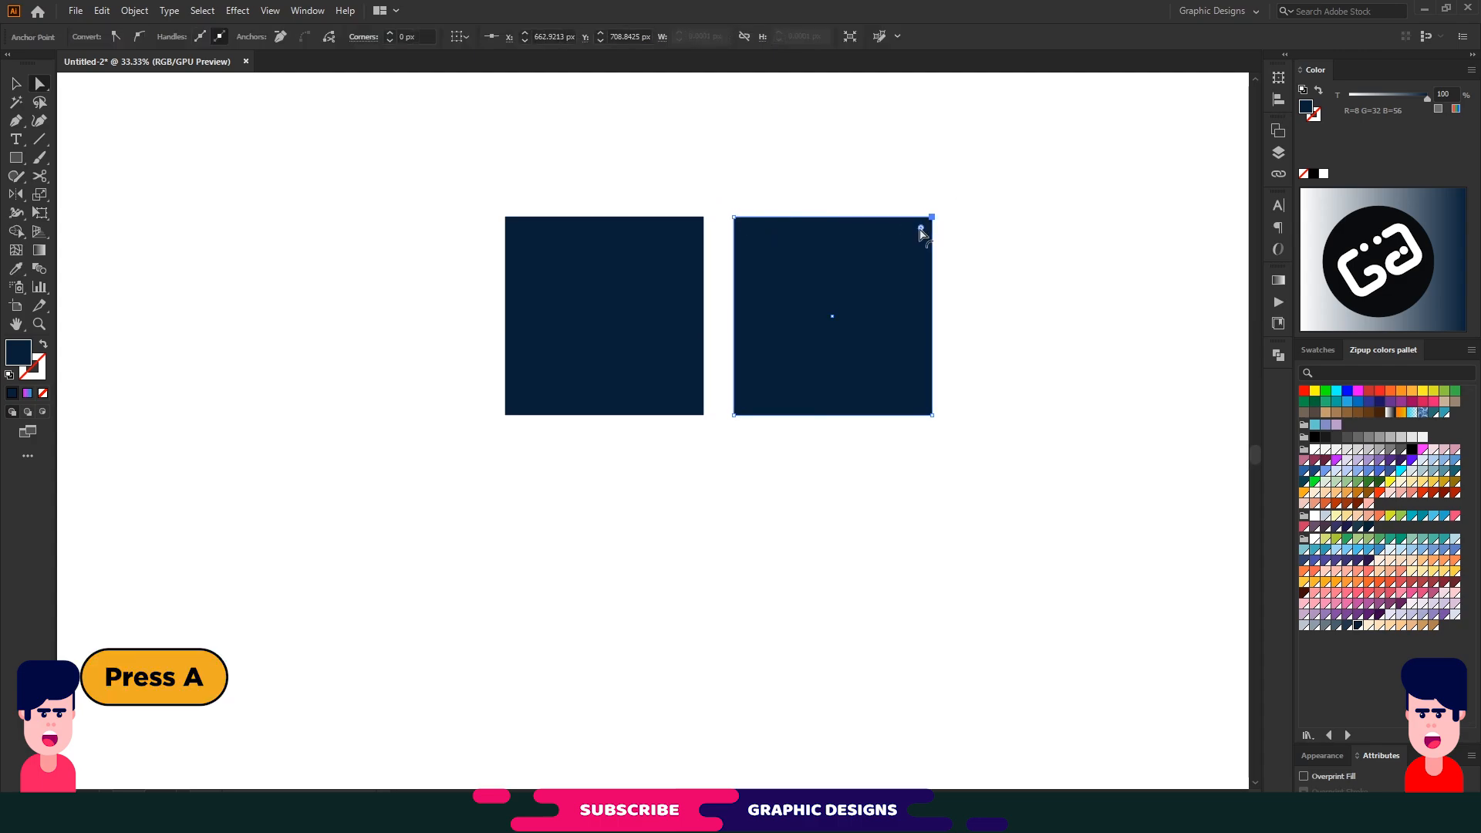
pyautogui.moveTo(921, 227); pyautogui.dragTo(638, 529)
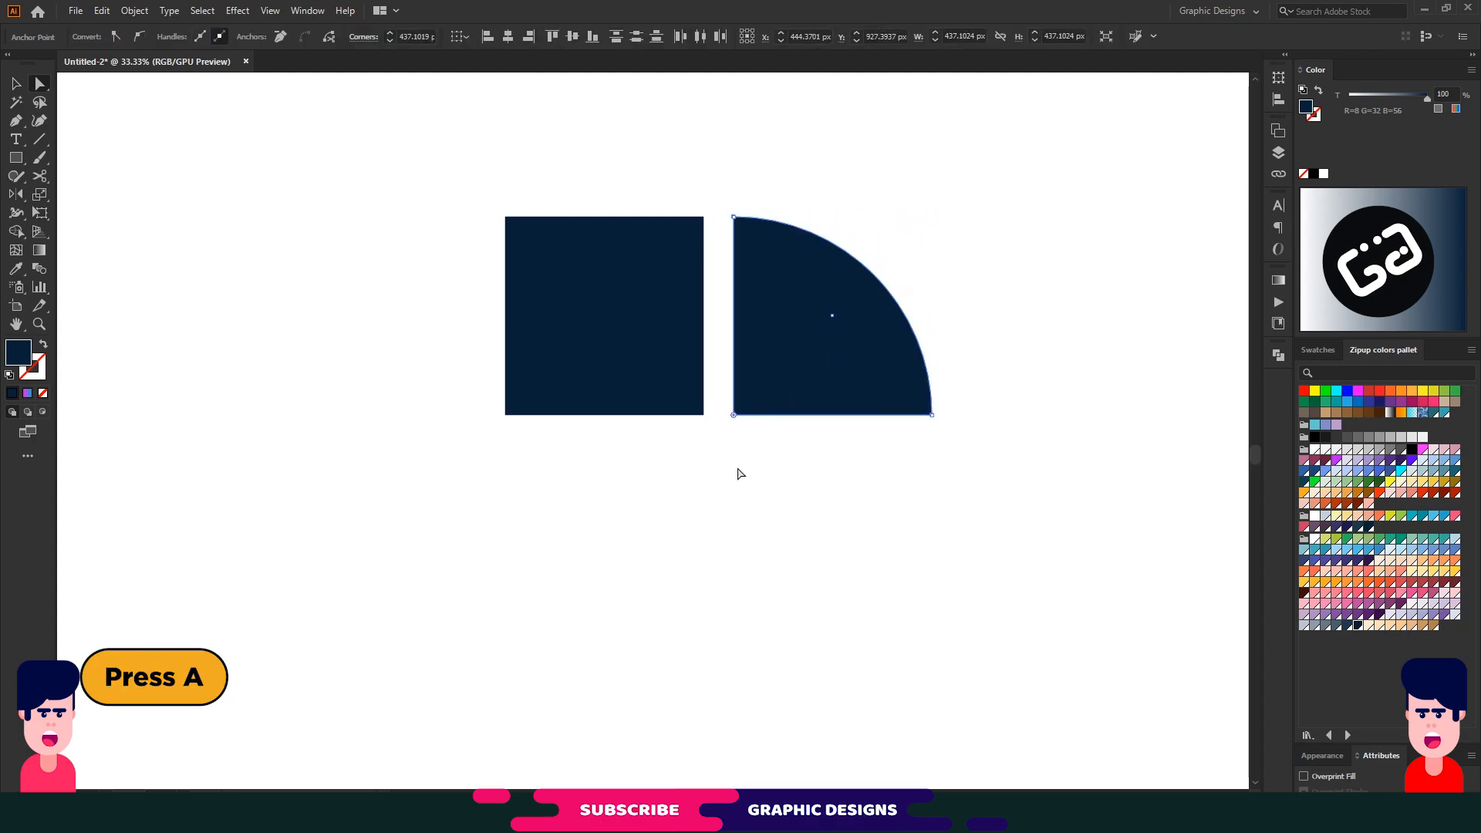
# - Swap the quarter circle's fill and stroke colours and set its stroke weight to 30 px
pyautogui.press('v')
pyautogui.click(817, 356)
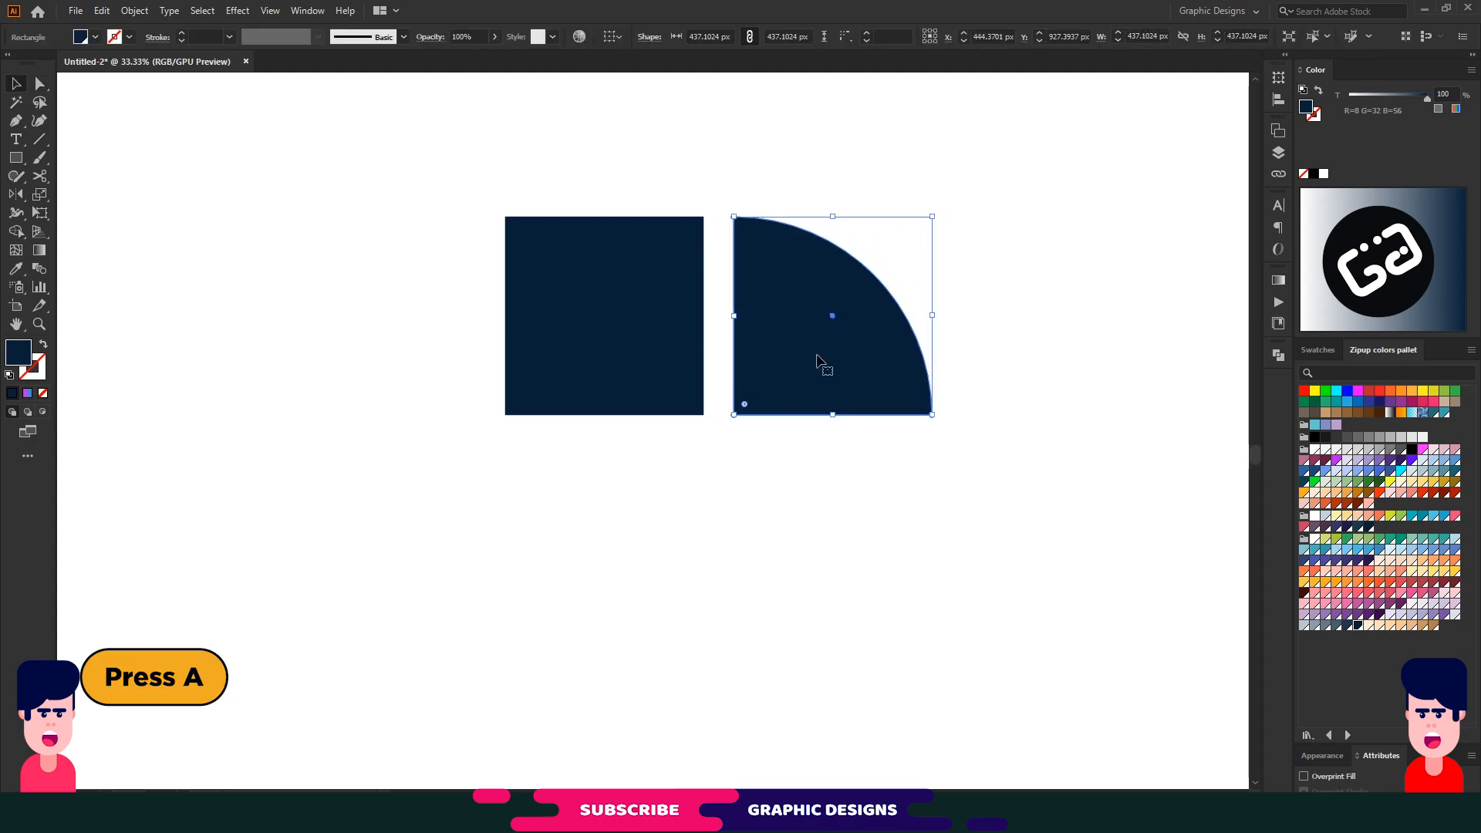
pyautogui.click(43, 344)
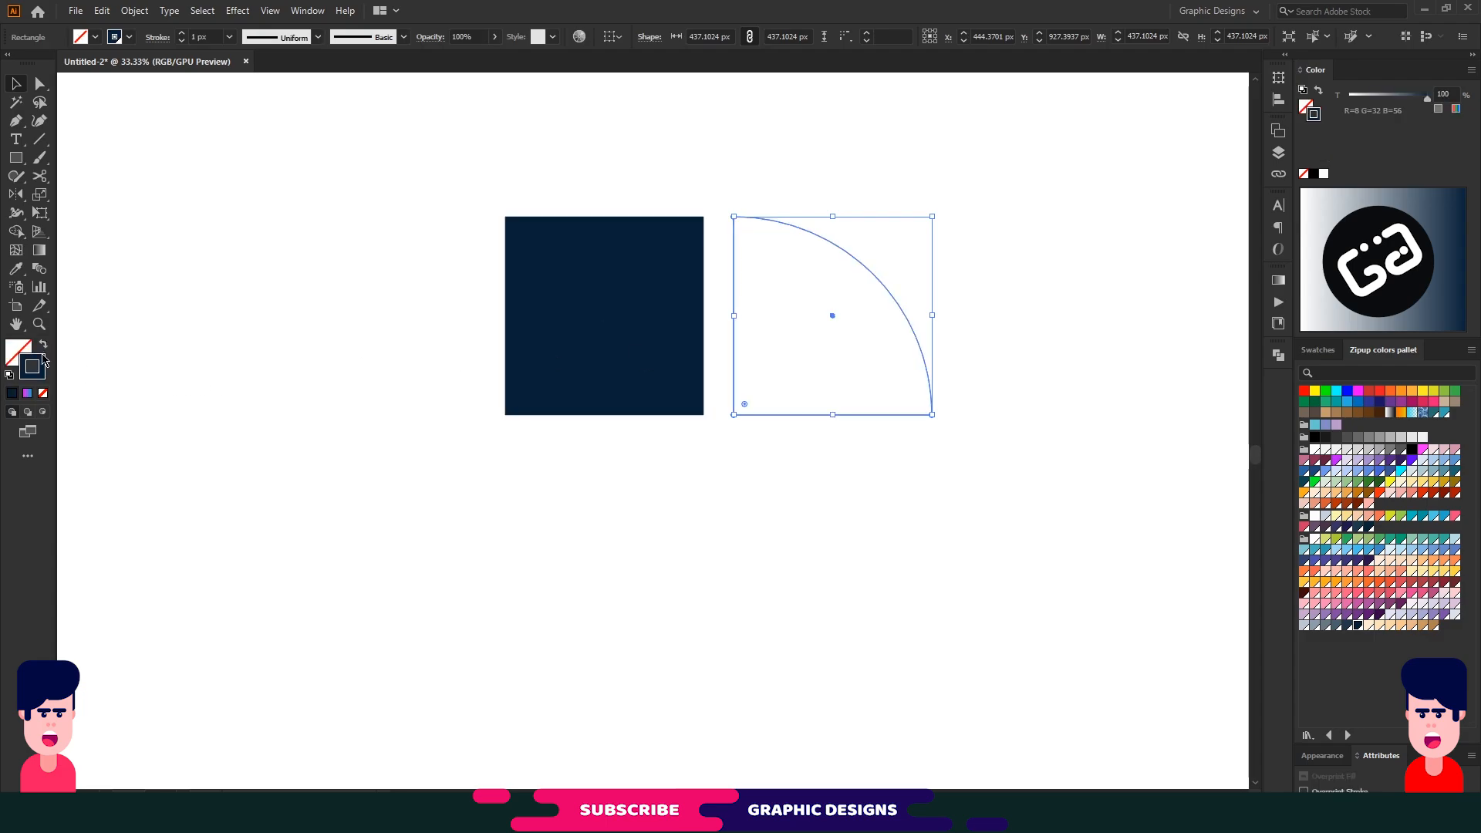
pyautogui.click(194, 37)
pyautogui.press('Return')
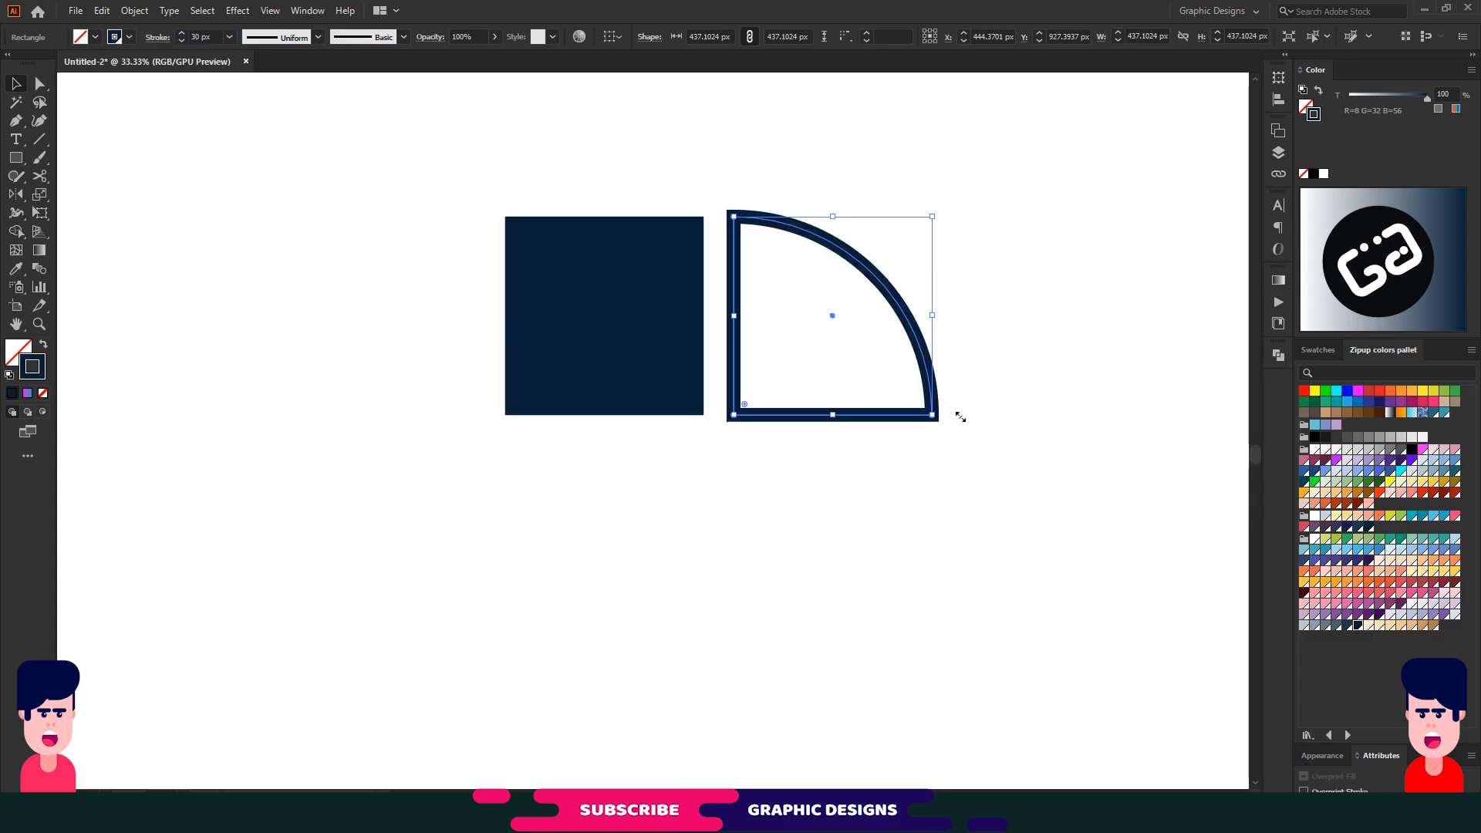
# - Increase the quarter circle's stroke weight to 40 px
pyautogui.click(184, 34)
pyautogui.click(185, 33)
pyautogui.click(184, 34)
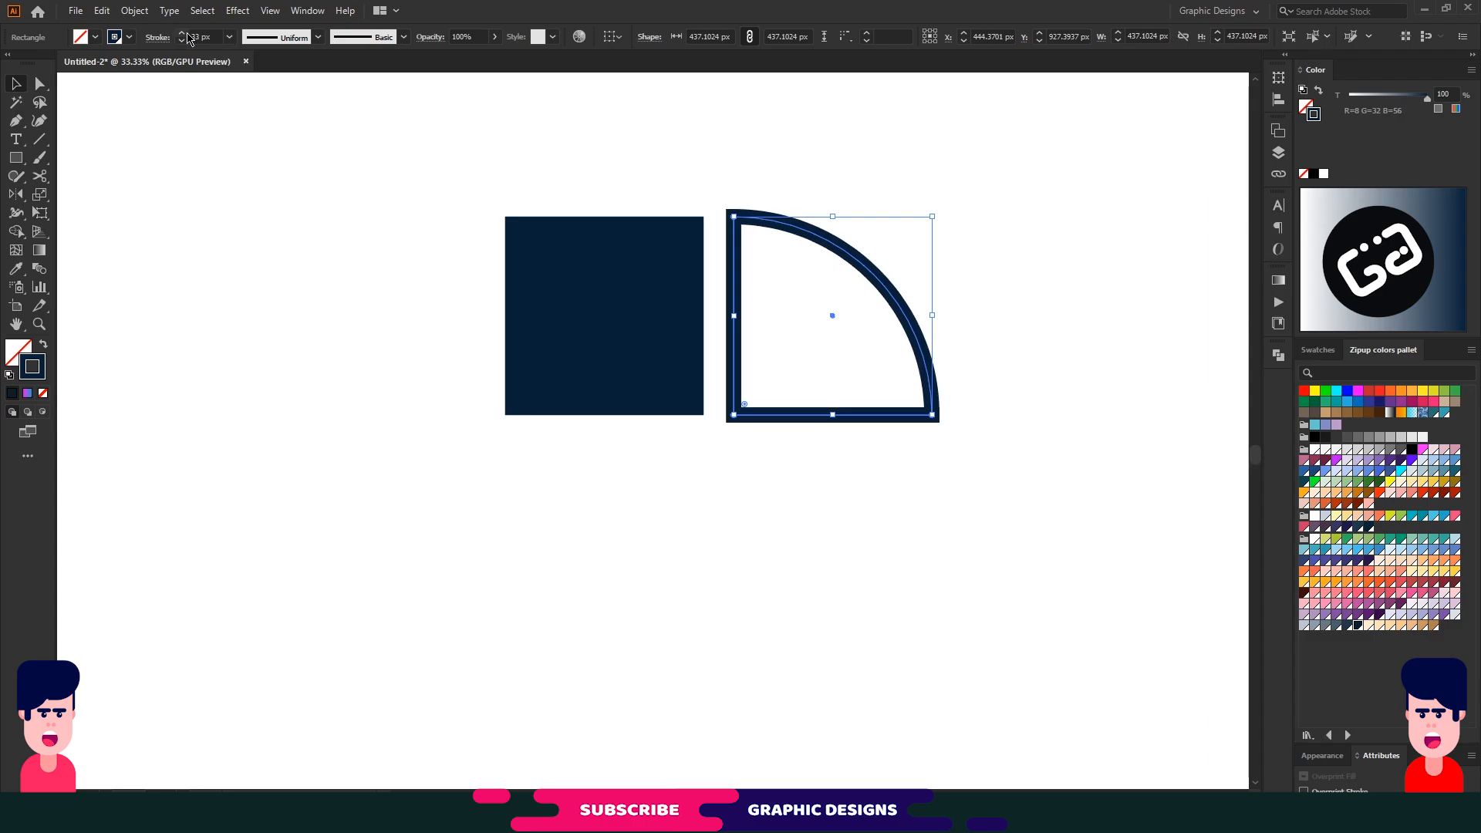
pyautogui.click(184, 33)
pyautogui.click(185, 33)
pyautogui.click(185, 33)
pyautogui.click(185, 33)
pyautogui.click(184, 33)
pyautogui.click(184, 33)
pyautogui.click(184, 33)
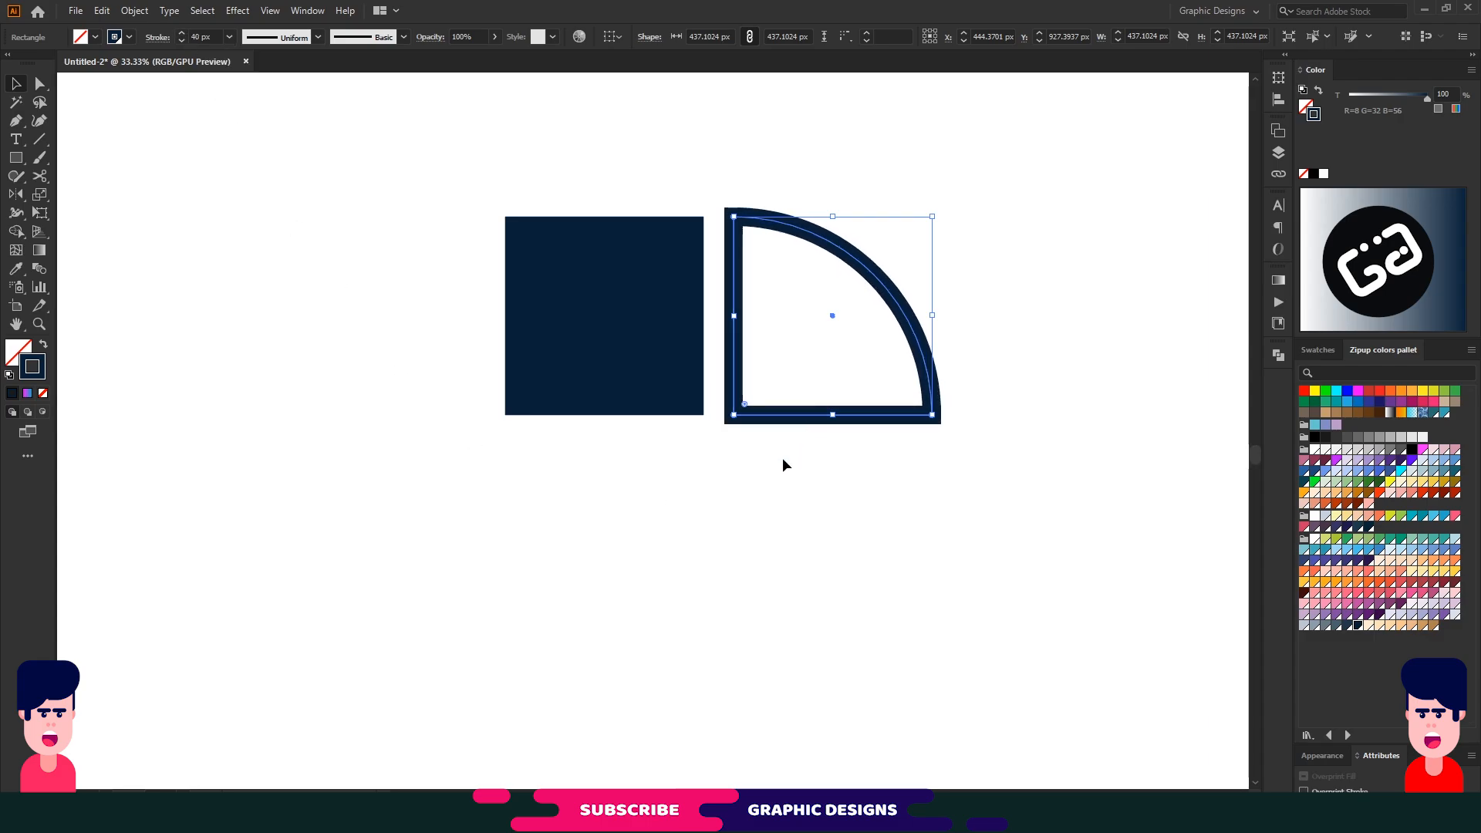
# - Outline the stroke of the quarter circle to convert it into a filled shape
pyautogui.click(607, 319)
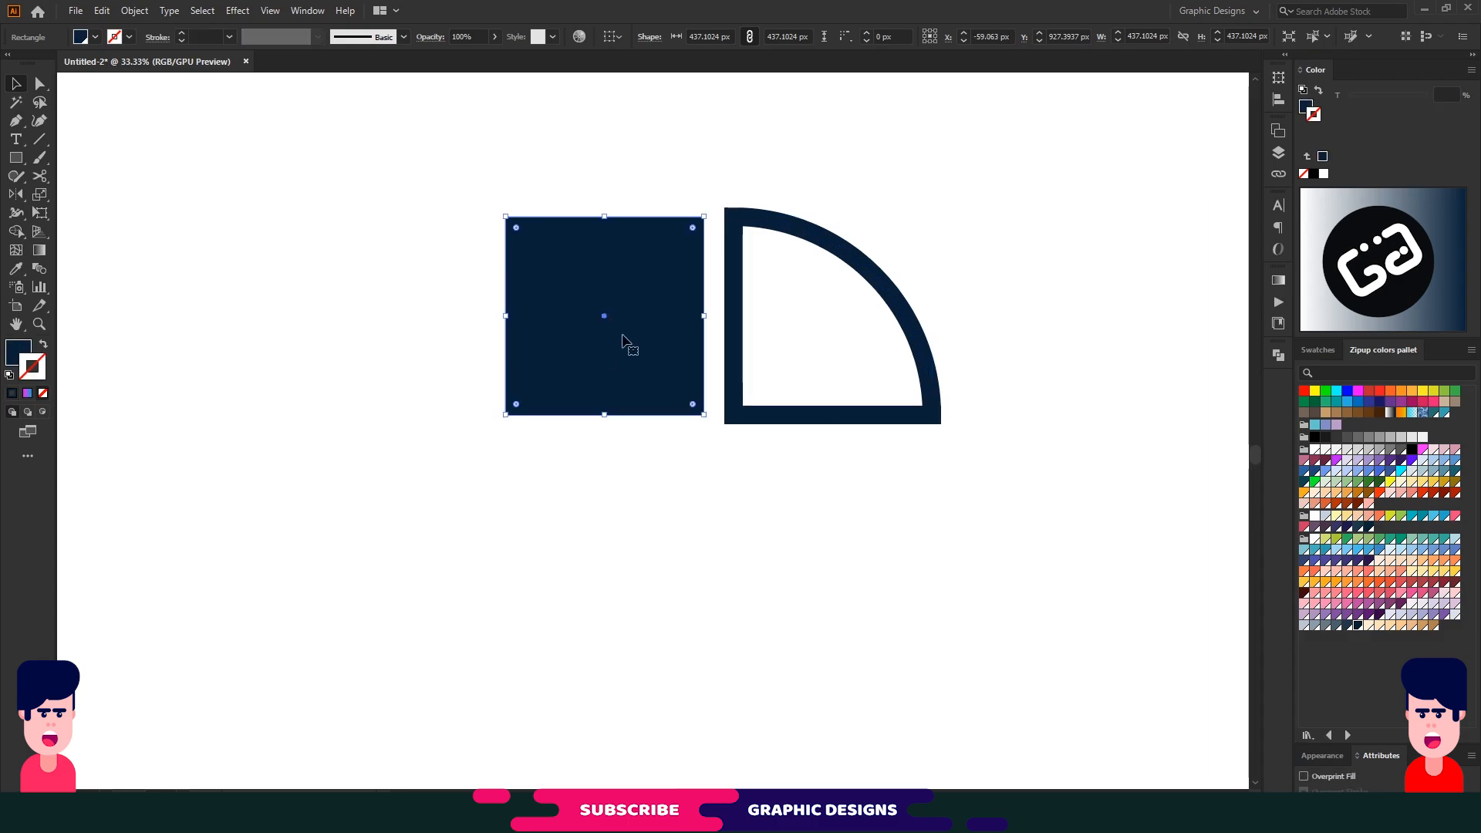
pyautogui.click(735, 355)
pyautogui.click(123, 10)
pyautogui.moveTo(205, 377)
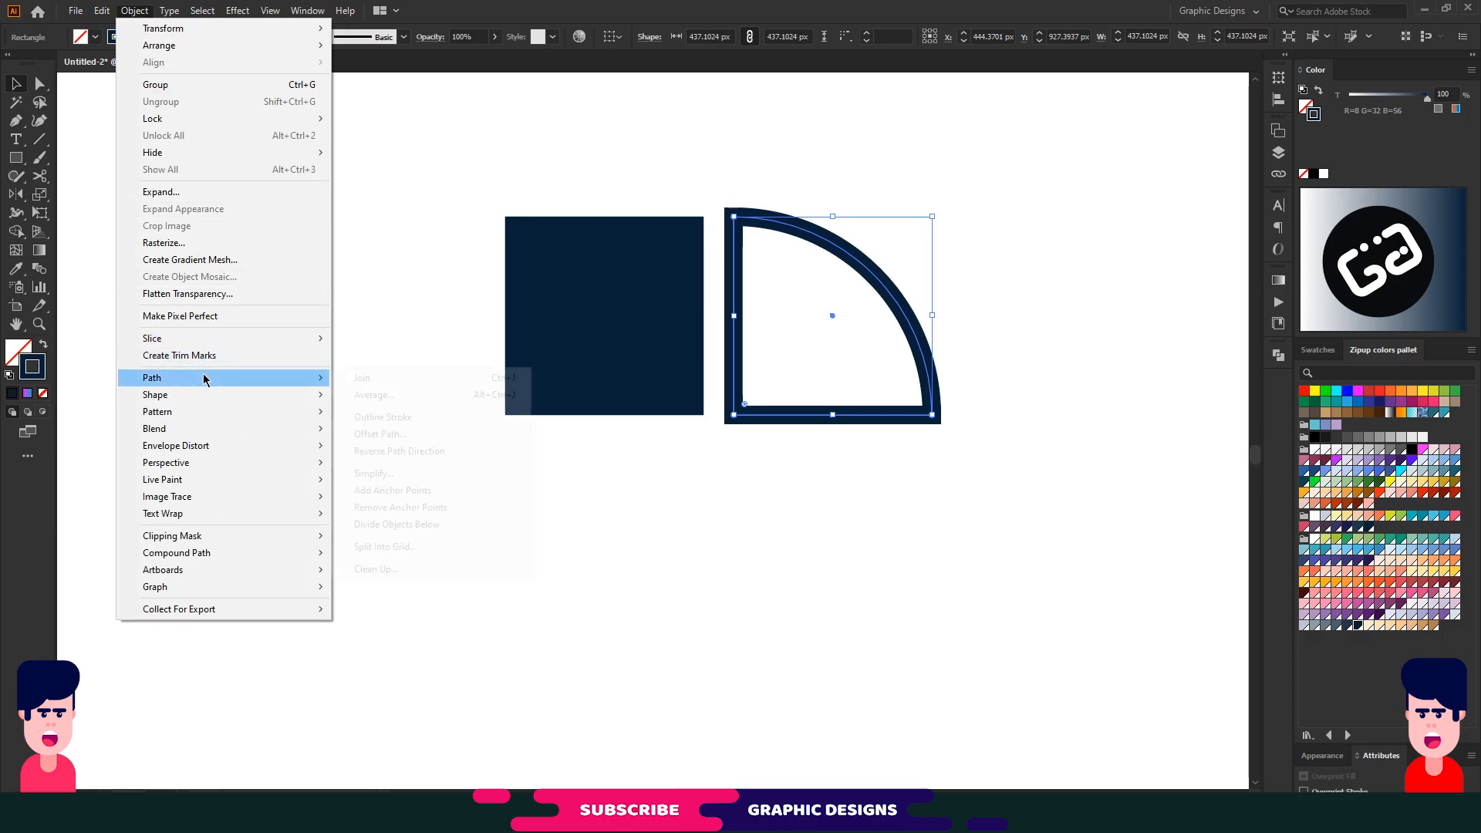
pyautogui.click(382, 419)
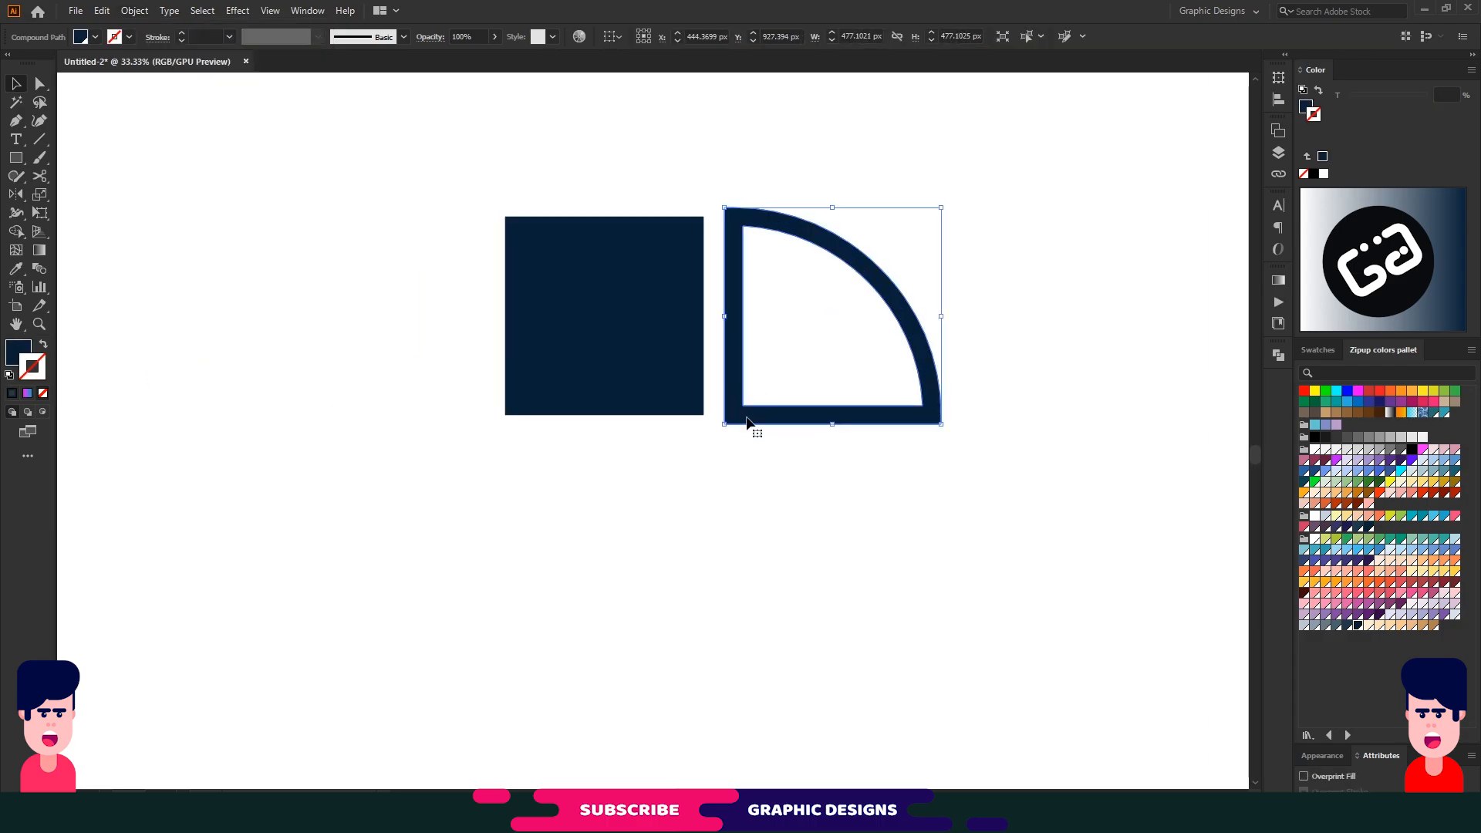
# - Align the solid square with the quarter-circle outline's upper-left corner and scale it to match the outline's full extent
pyautogui.click(606, 345)
pyautogui.moveTo(599, 324); pyautogui.dragTo(804, 312)
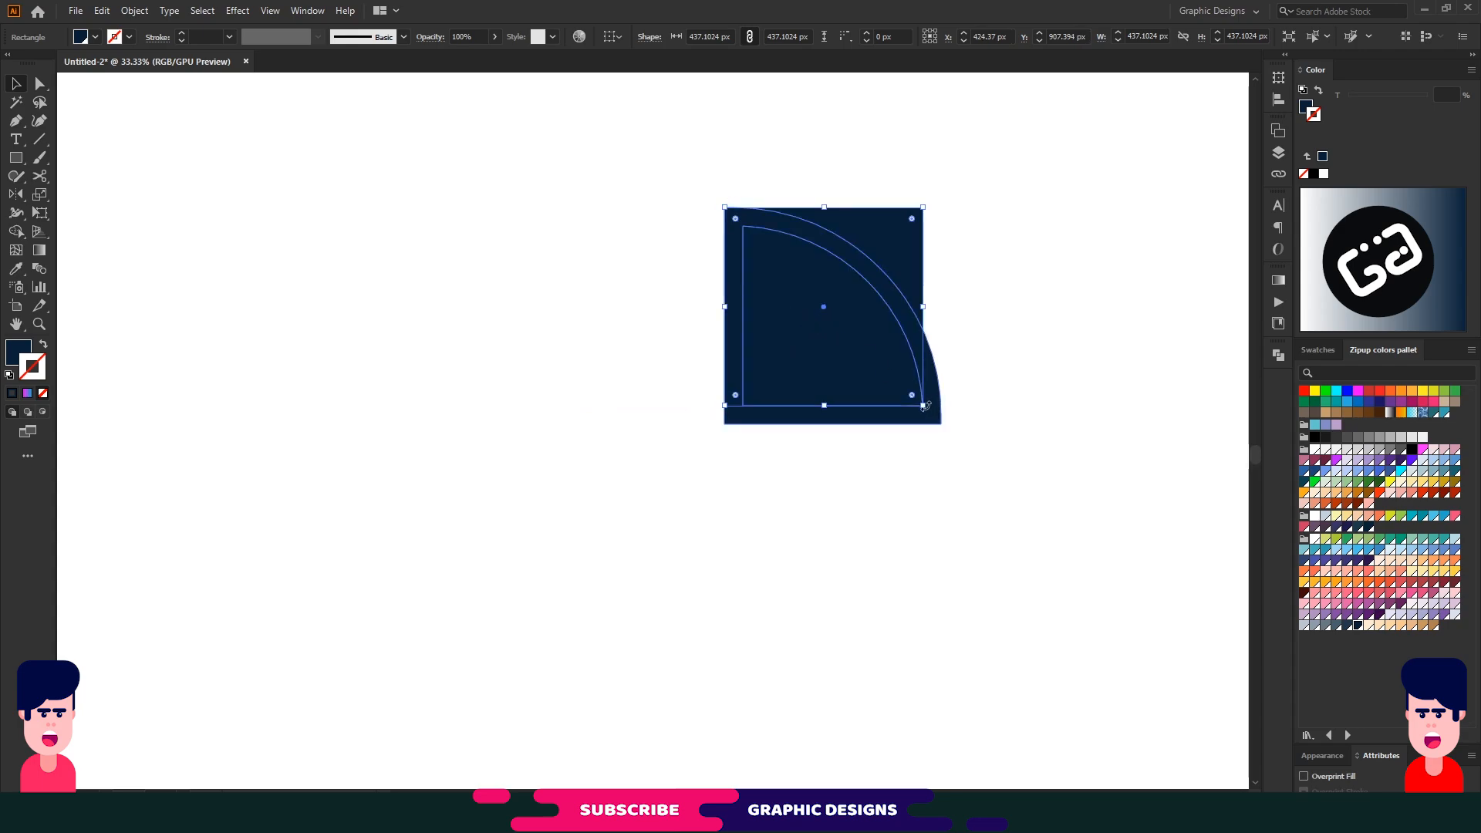
pyautogui.moveTo(922, 406); pyautogui.dragTo(959, 440)
pyautogui.click(959, 440)
# - Apply Offset Path to the quarter-circle outline with an offset of 36 px
pyautogui.hotkey('ctrl', 'a')
pyautogui.hotkey('ctrl', '8')
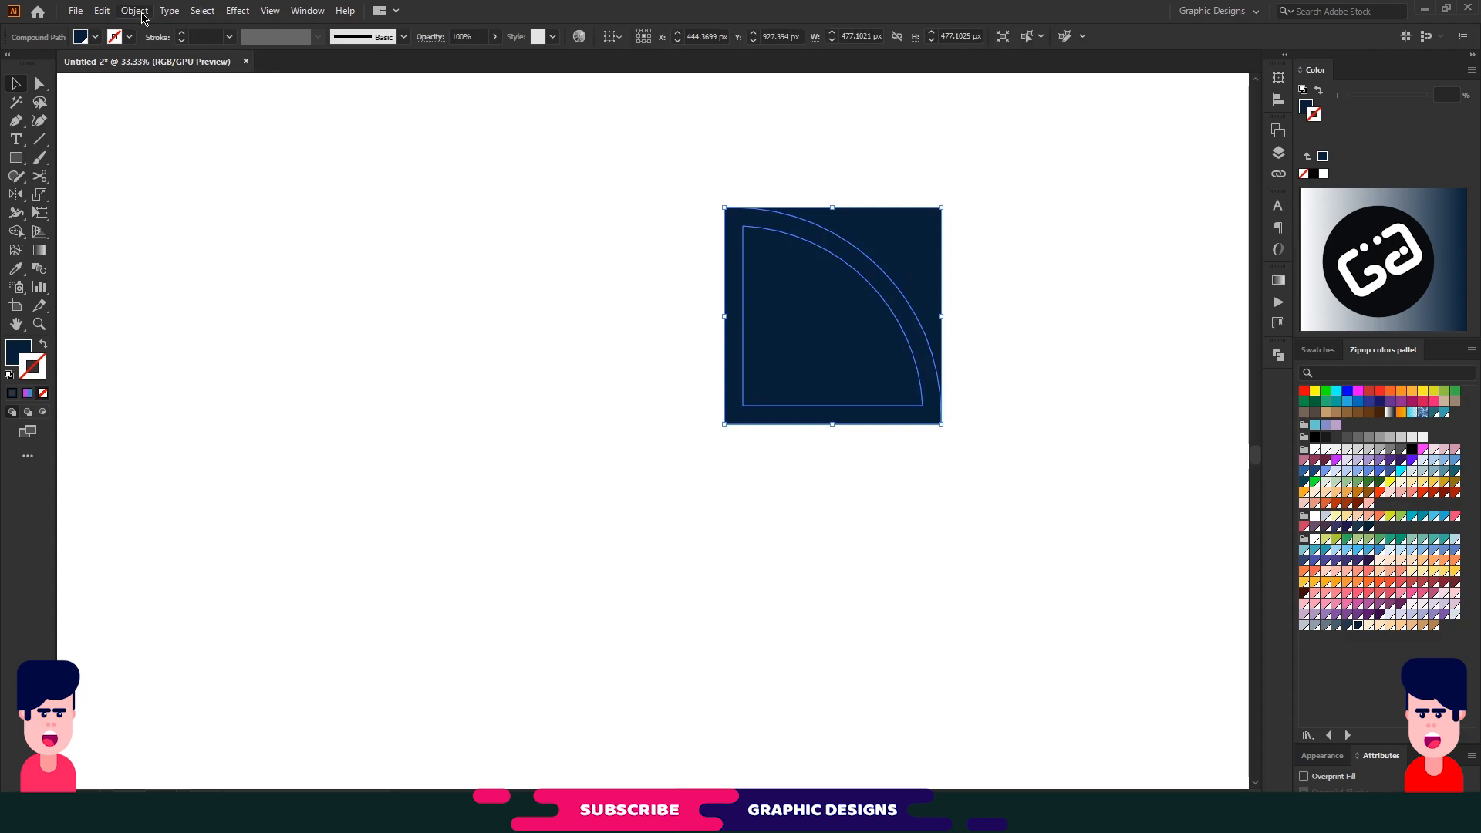
pyautogui.click(142, 16)
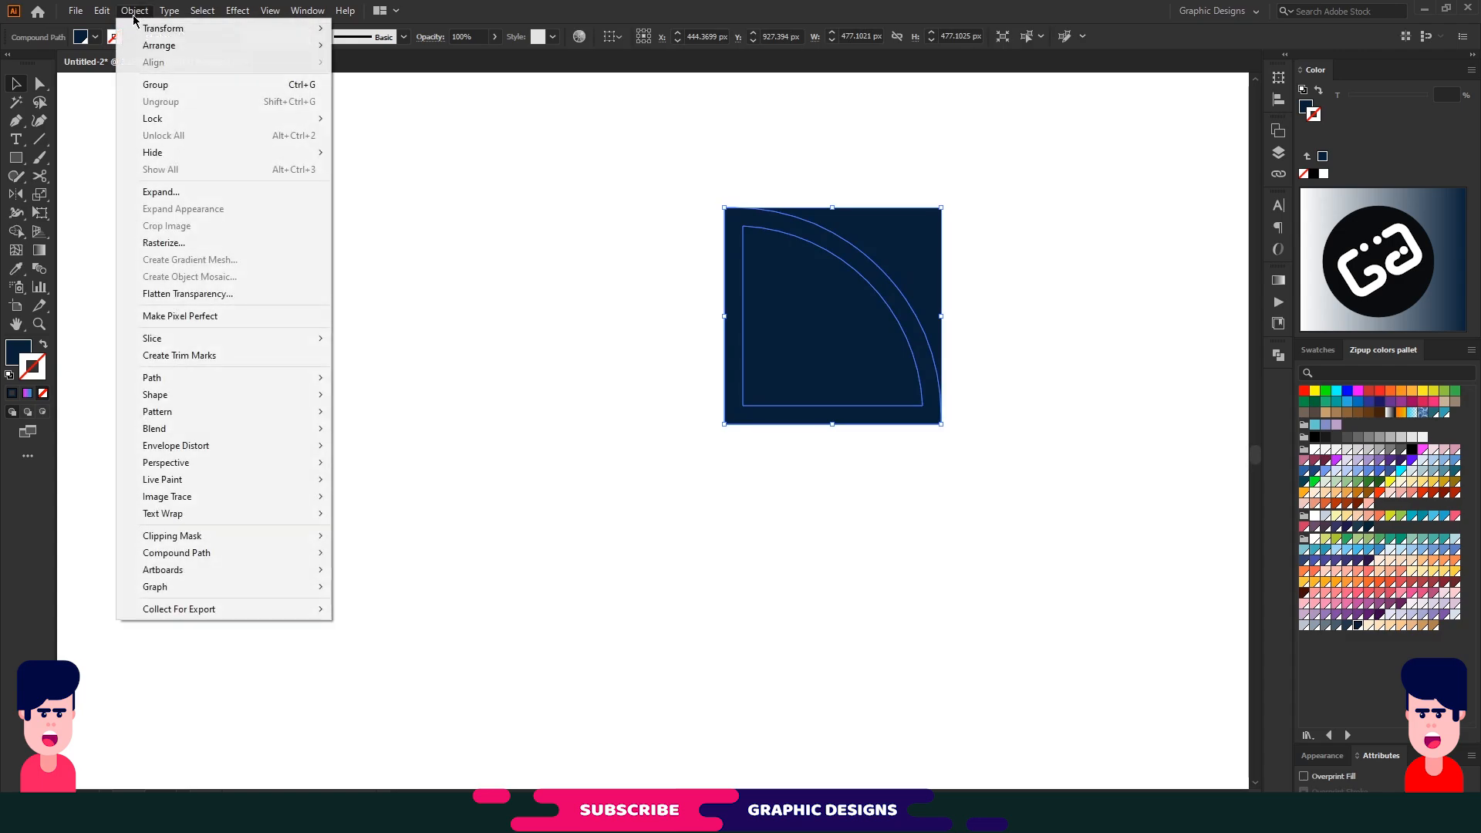
pyautogui.moveTo(313, 377)
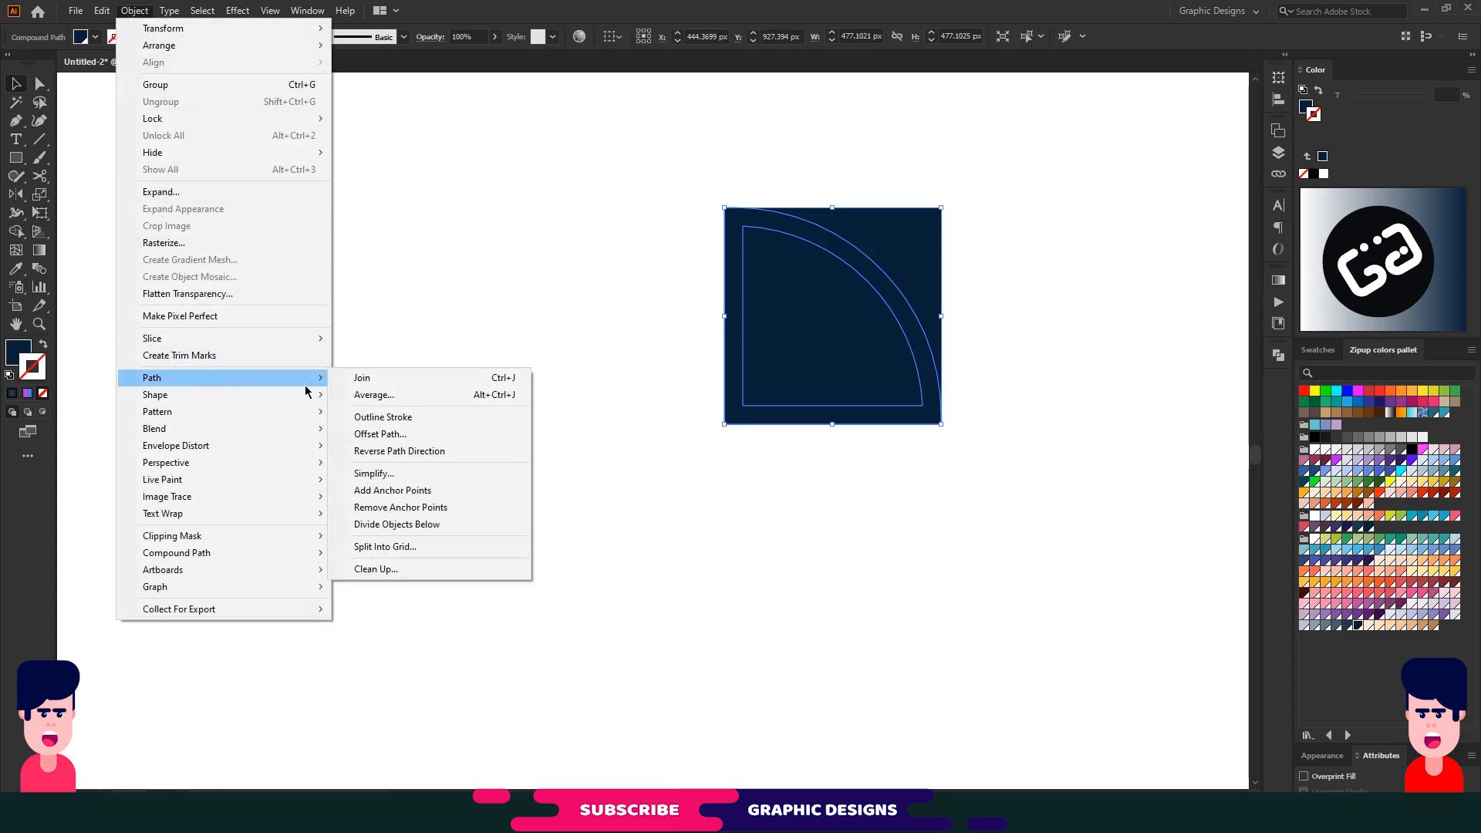
pyautogui.click(402, 434)
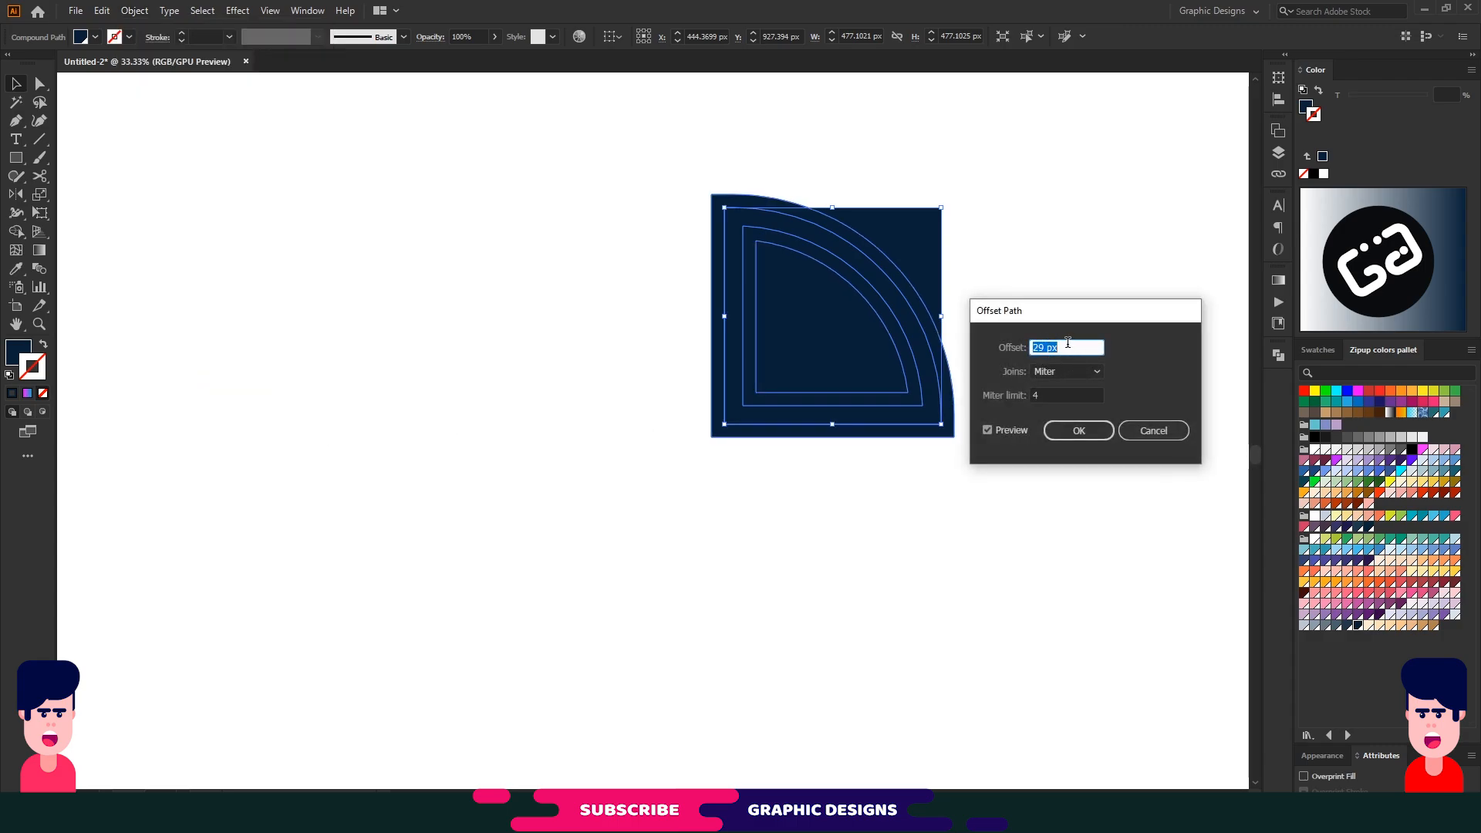
pyautogui.write('7')
pyautogui.press('Up')
pyautogui.press('Up')
pyautogui.press('Up')
pyautogui.press('Up')
pyautogui.press('Up')
pyautogui.press('Up')
pyautogui.press('Up')
pyautogui.press('Up')
pyautogui.press('Up')
pyautogui.press('Up')
pyautogui.press('Up')
pyautogui.press('Up')
pyautogui.press('Up')
pyautogui.press('Up')
pyautogui.press('Up')
pyautogui.press('Up')
pyautogui.press('Up')
pyautogui.press('Up')
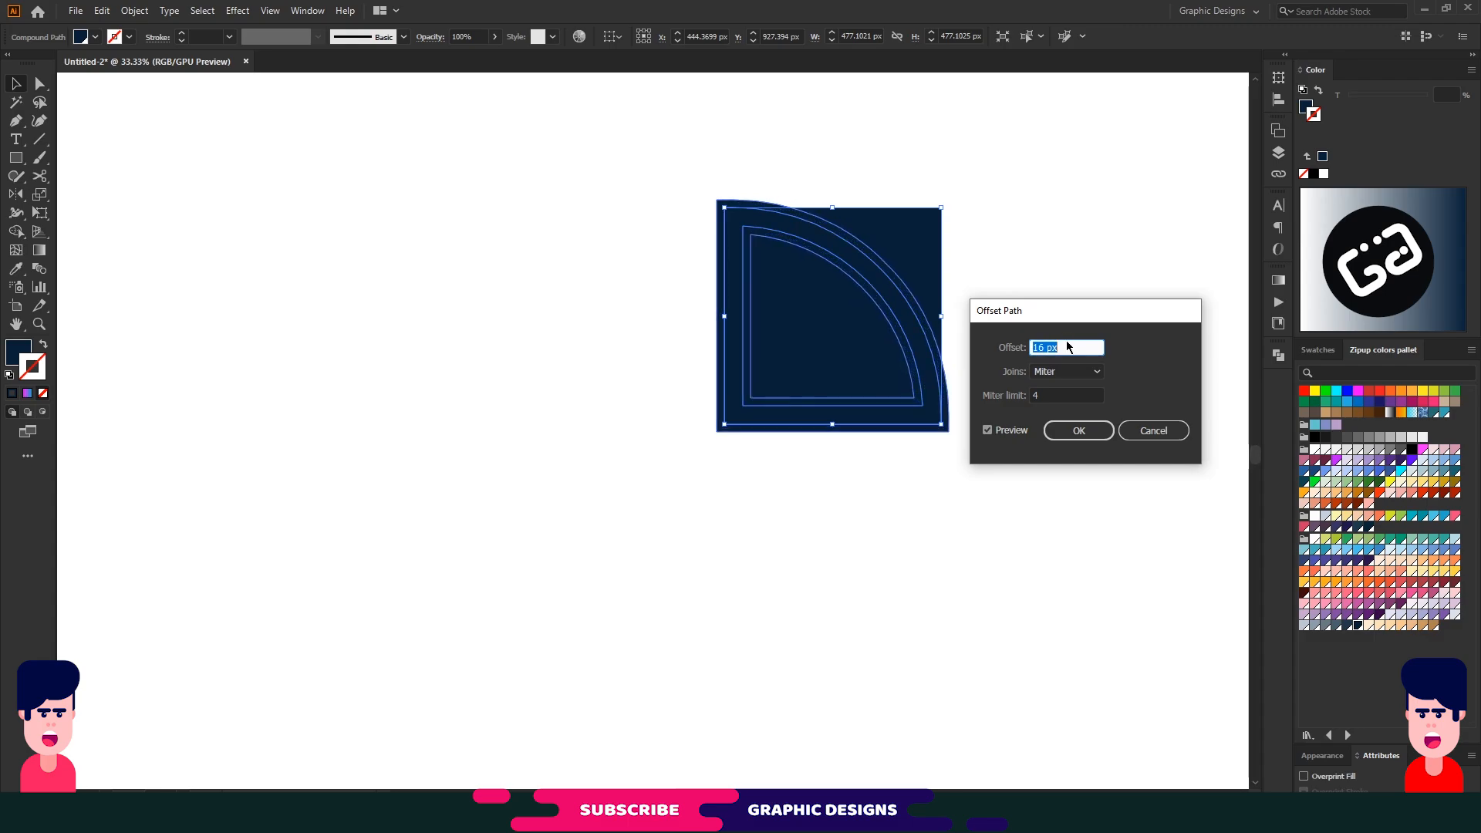
pyautogui.press('Up')
pyautogui.press('Up')
pyautogui.press('Up')
pyautogui.press('Up')
pyautogui.press('Up')
pyautogui.press('Up')
pyautogui.press('Up')
pyautogui.press('Up')
pyautogui.press('Up')
pyautogui.press('Up')
pyautogui.press('Up')
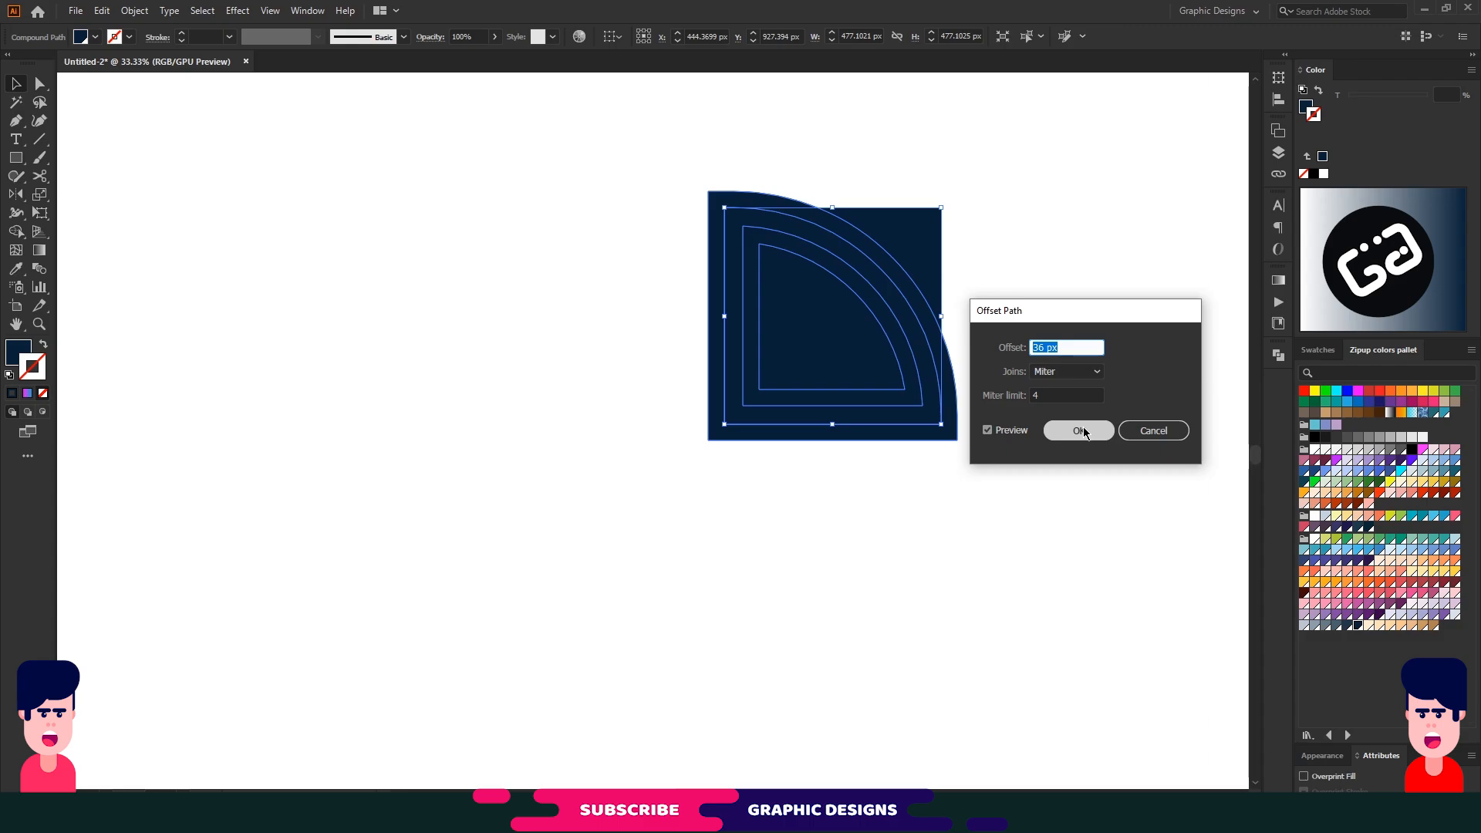
pyautogui.click(1080, 430)
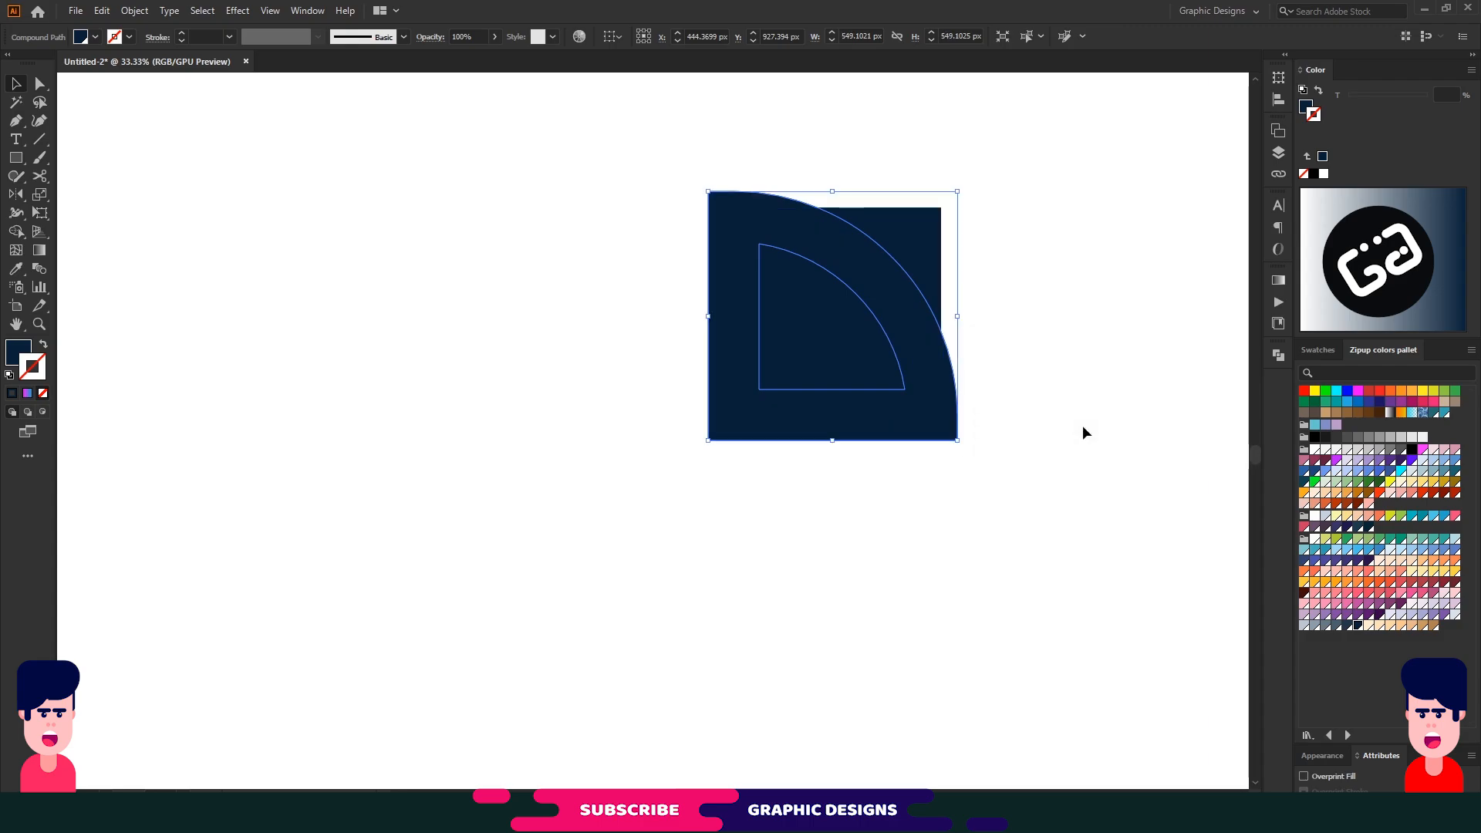
# - With the Shape Builder, remove the inner quarter area, the curved band across the square's corner and the outermost offset border
pyautogui.moveTo(1042, 161); pyautogui.dragTo(675, 446)
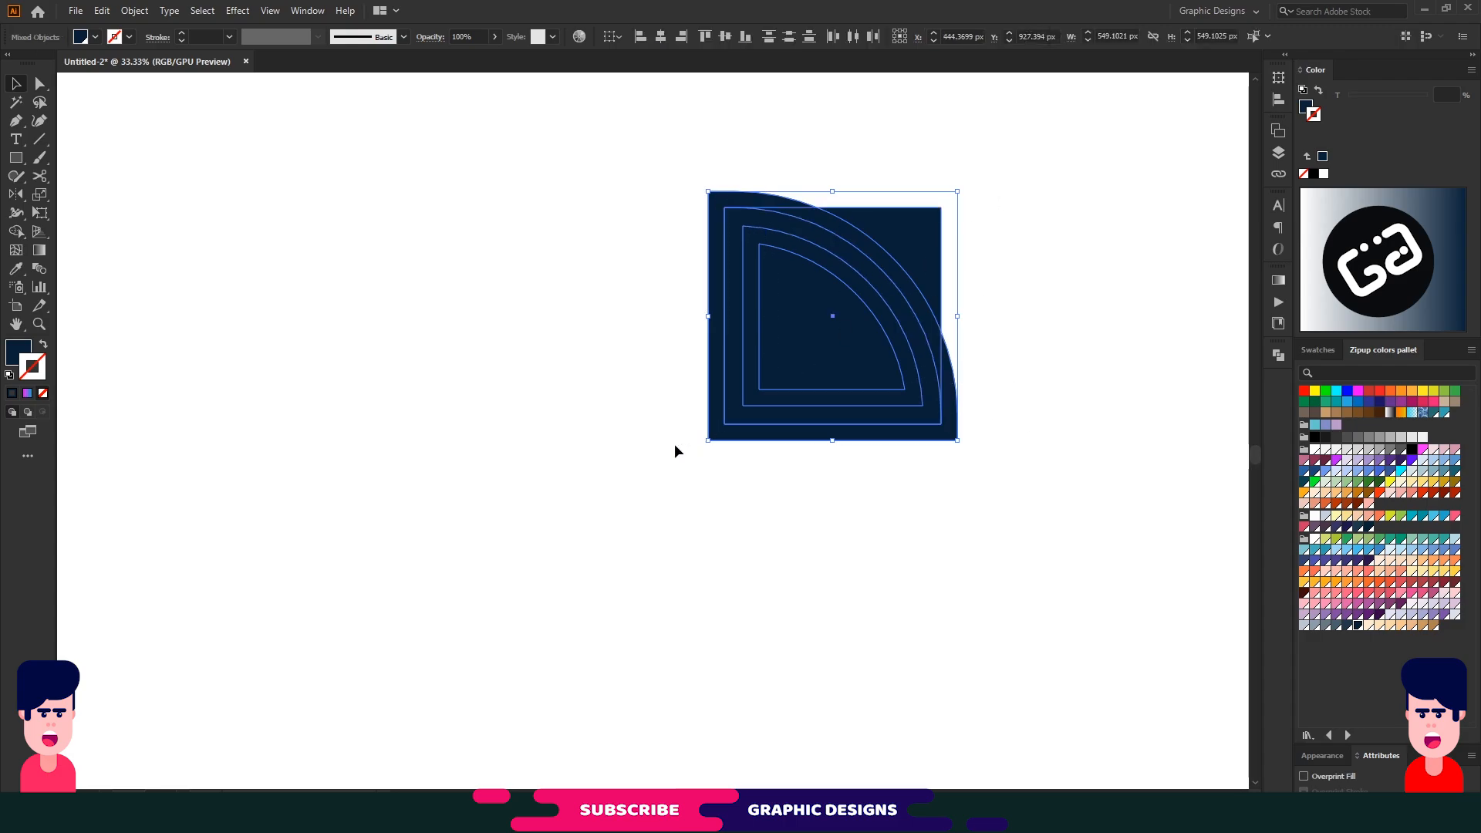
pyautogui.click(16, 233)
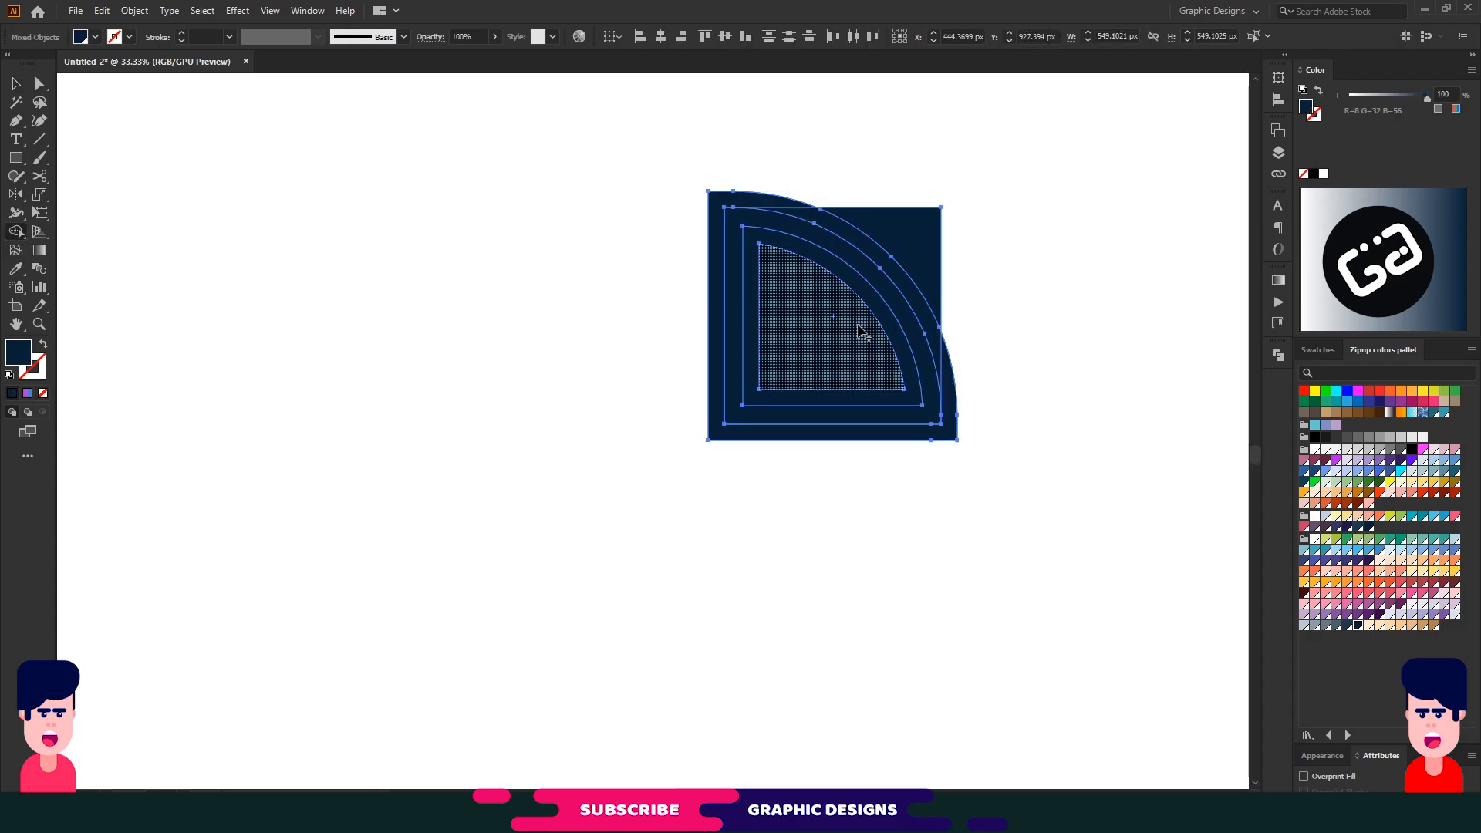
pyautogui.keyDown('alt'); pyautogui.click(816, 357); pyautogui.keyUp('alt')
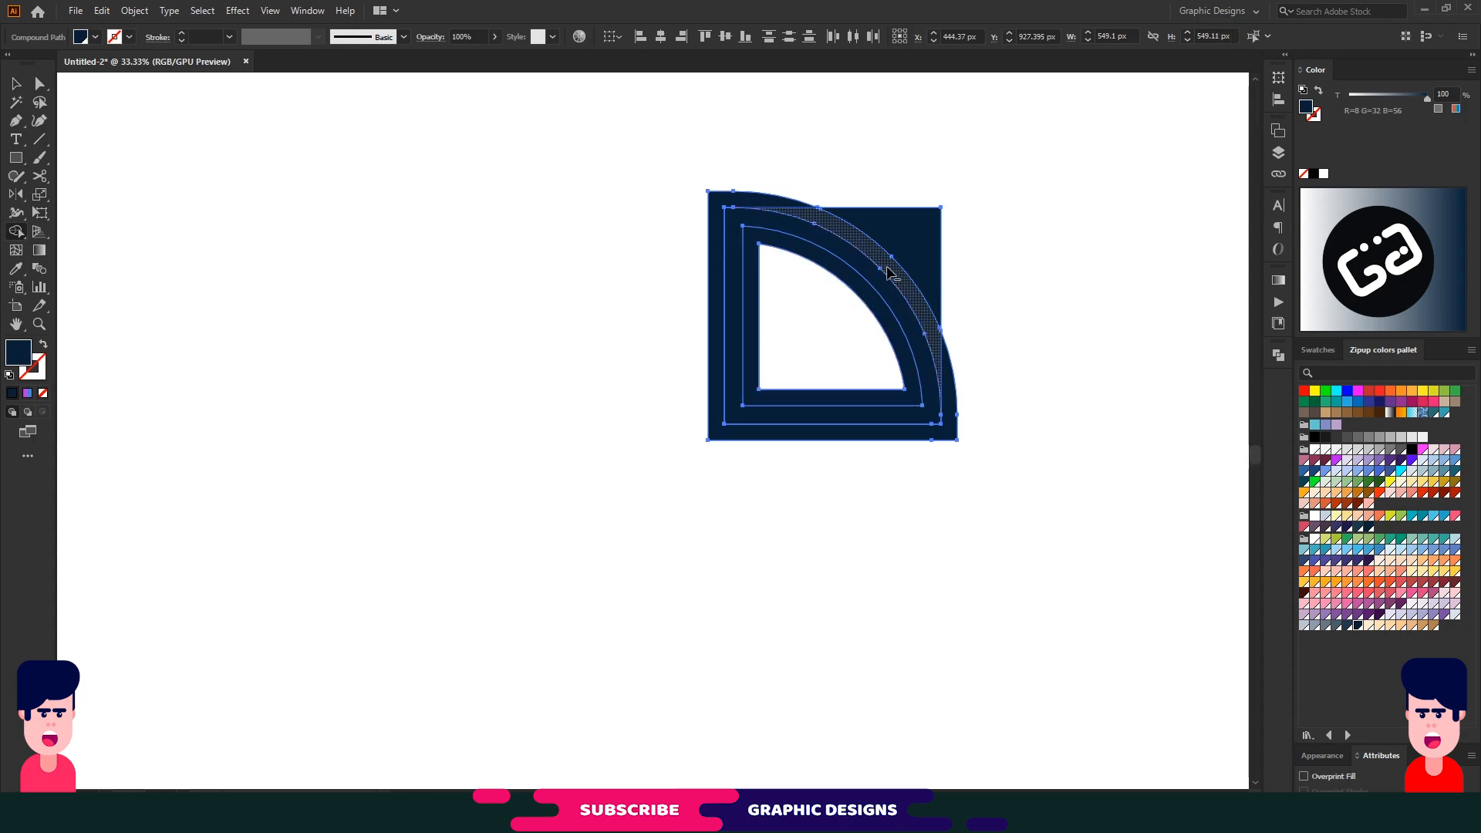
pyautogui.keyDown('alt'); pyautogui.click(887, 272); pyautogui.keyUp('alt')
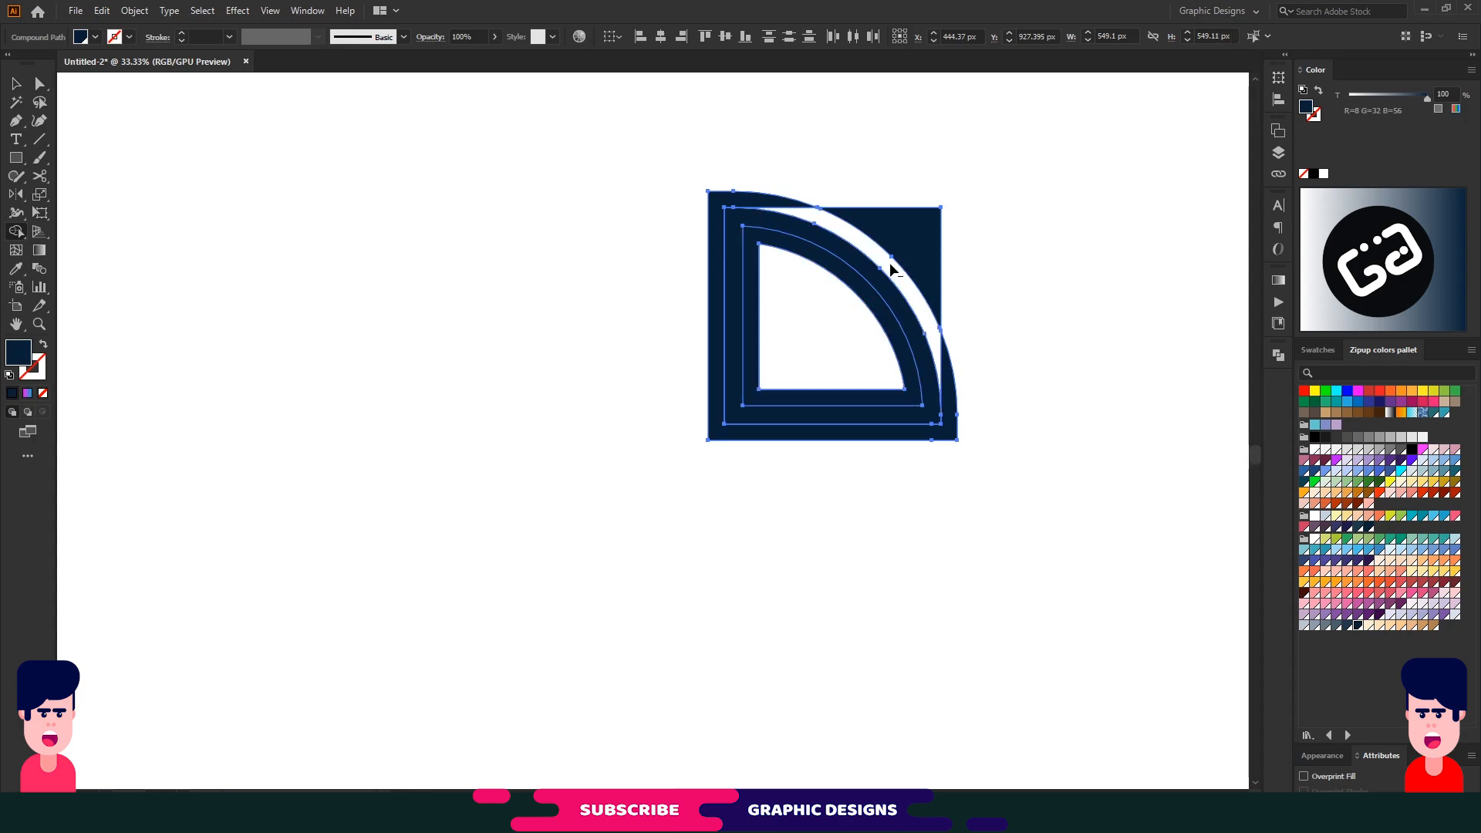
pyautogui.keyDown('alt'); pyautogui.click(767, 202); pyautogui.keyUp('alt')
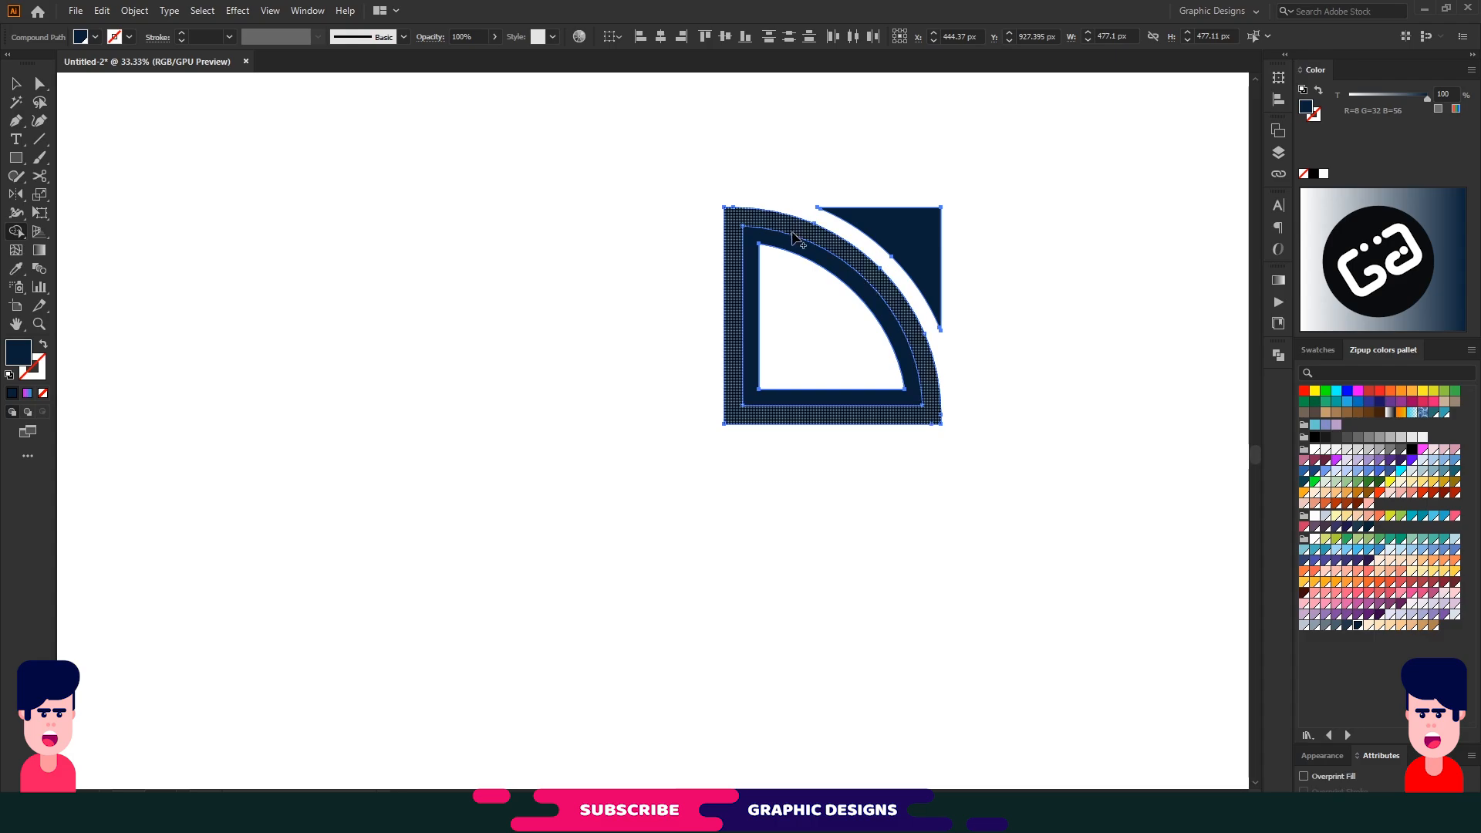
# - Select all the remaining pieces and combine them into one compound path
pyautogui.press('v')
pyautogui.click(624, 452)
pyautogui.hotkey('ctrl', 'a')
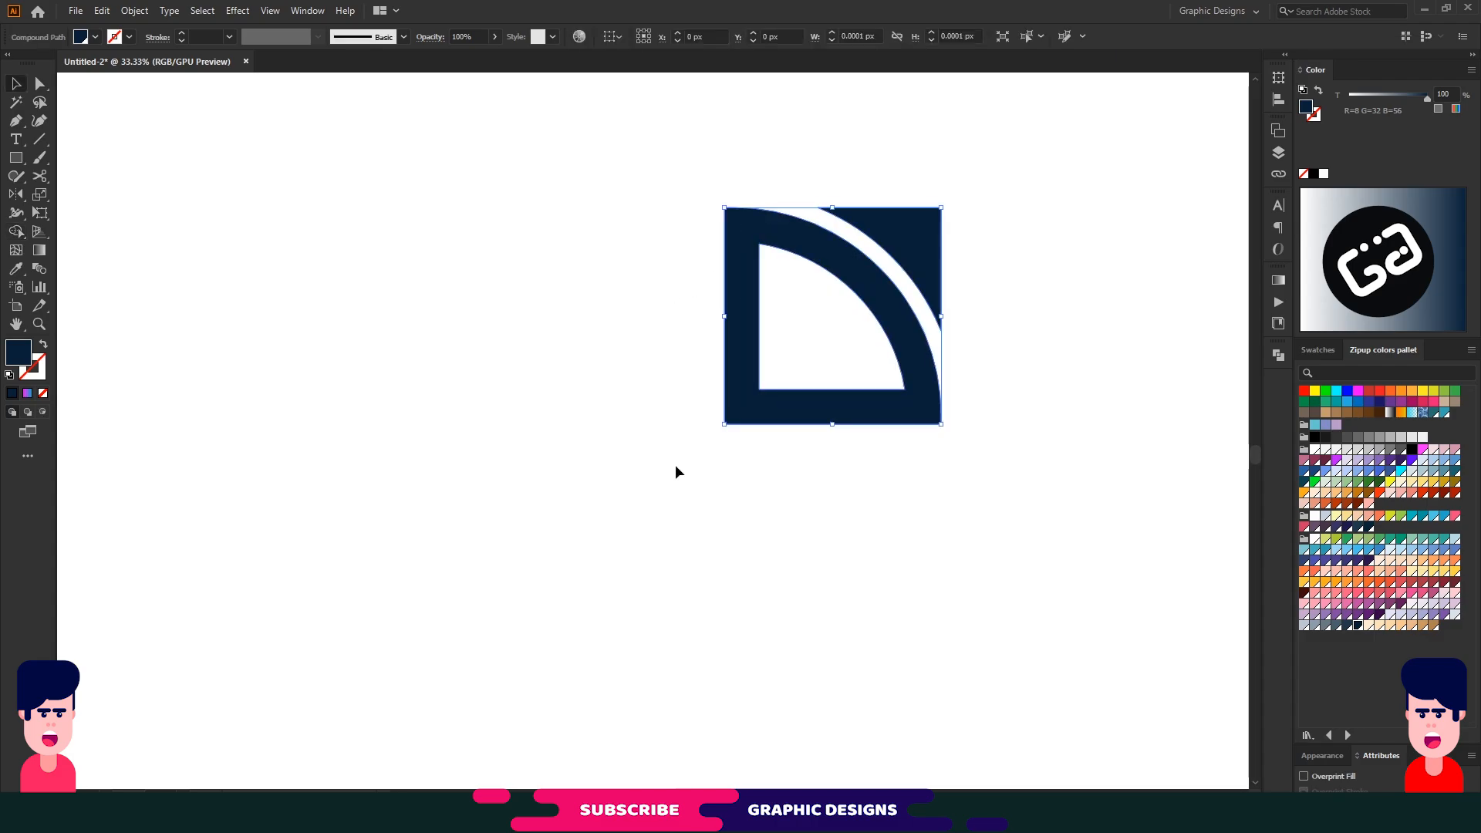
# - Move the finished mark up and to the left, scale it down to a little over half its size, and deselect it
pyautogui.moveTo(891, 327); pyautogui.dragTo(506, 290)
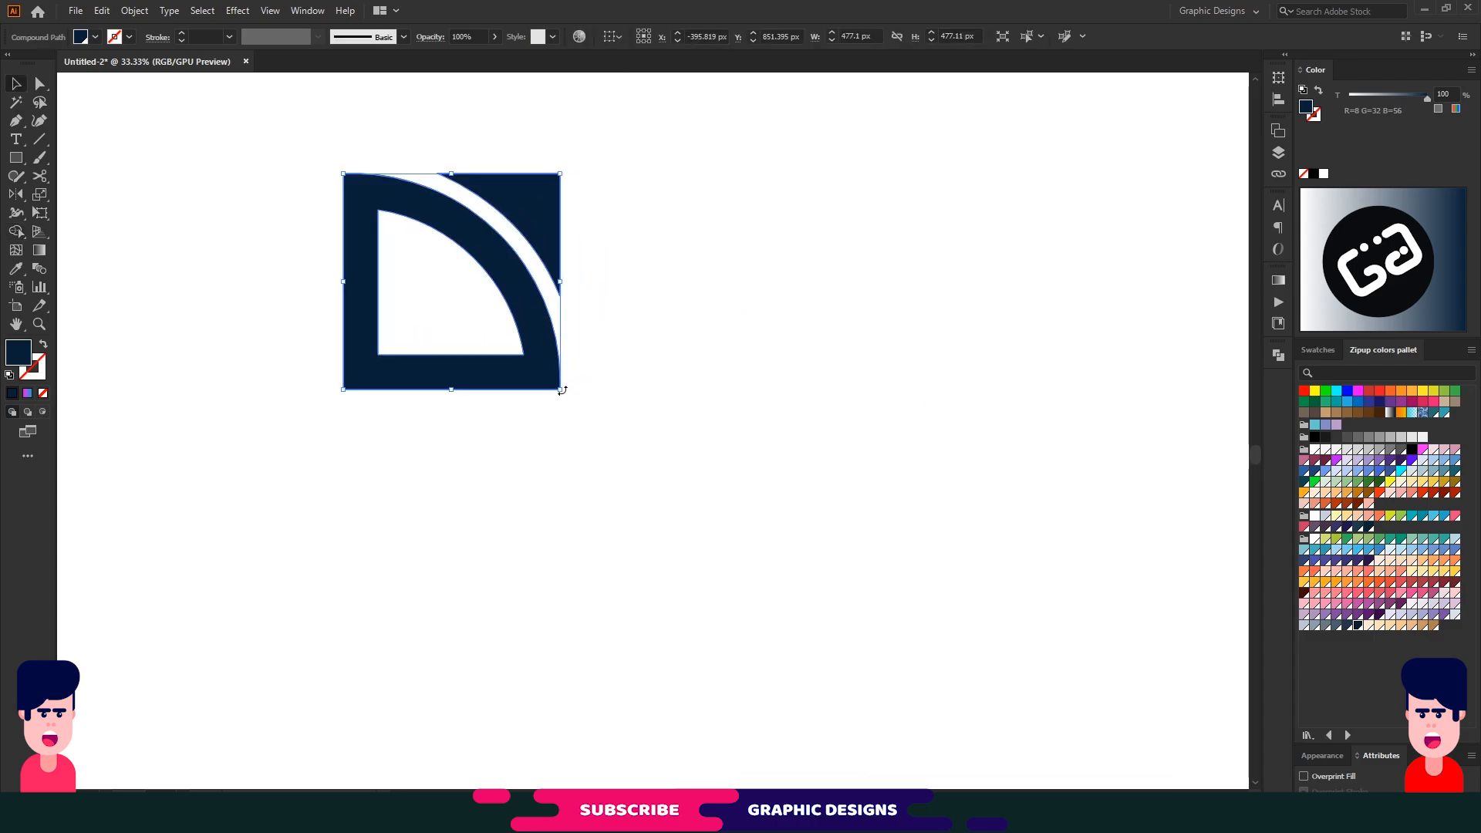
pyautogui.moveTo(560, 390); pyautogui.dragTo(419, 236)
pyautogui.click(483, 321)
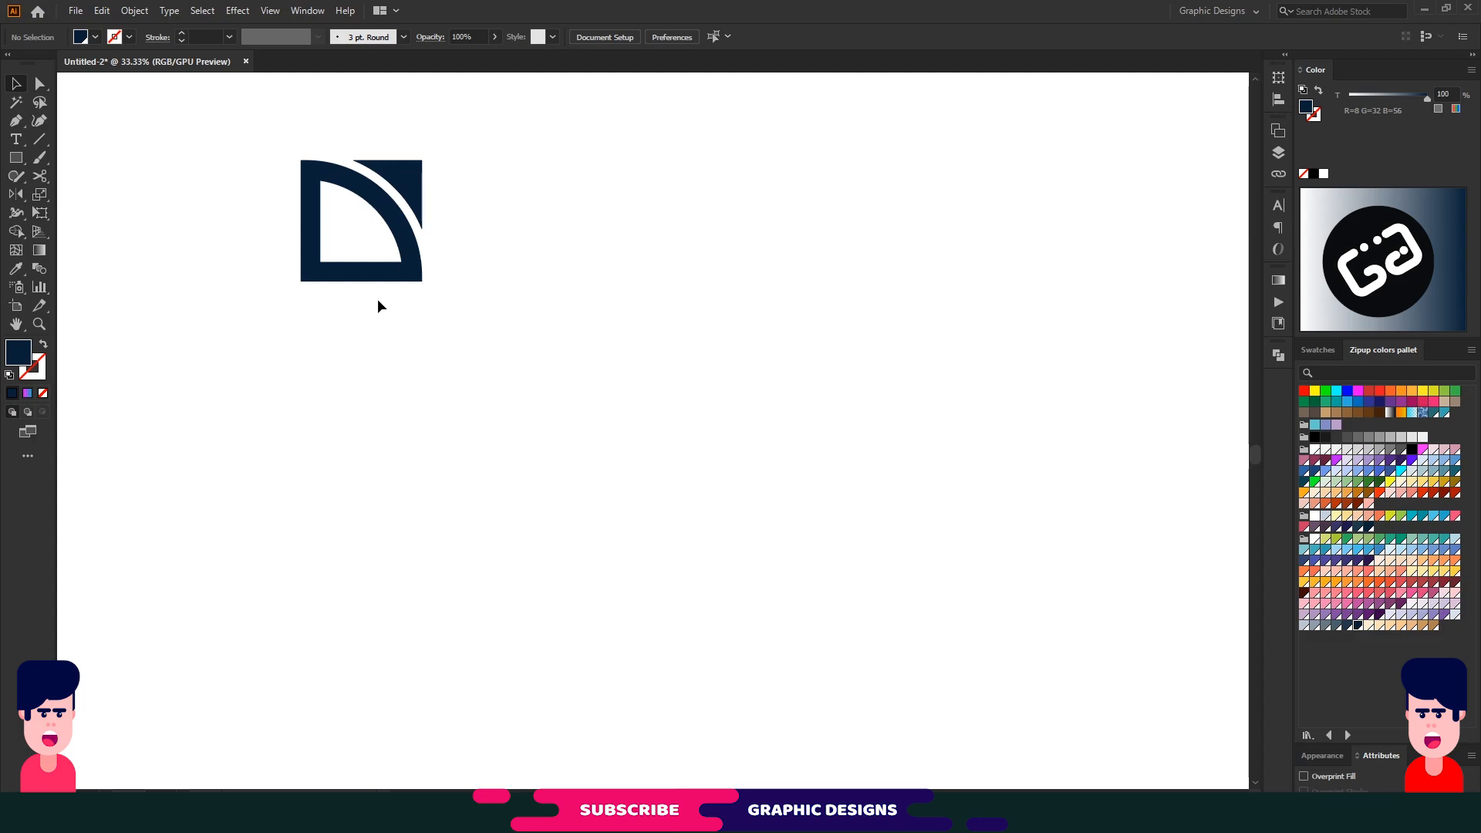
# - Recolour the finished quarter-circle mark teal, R=0 G=152 B=158, and deselect it
pyautogui.click(382, 277)
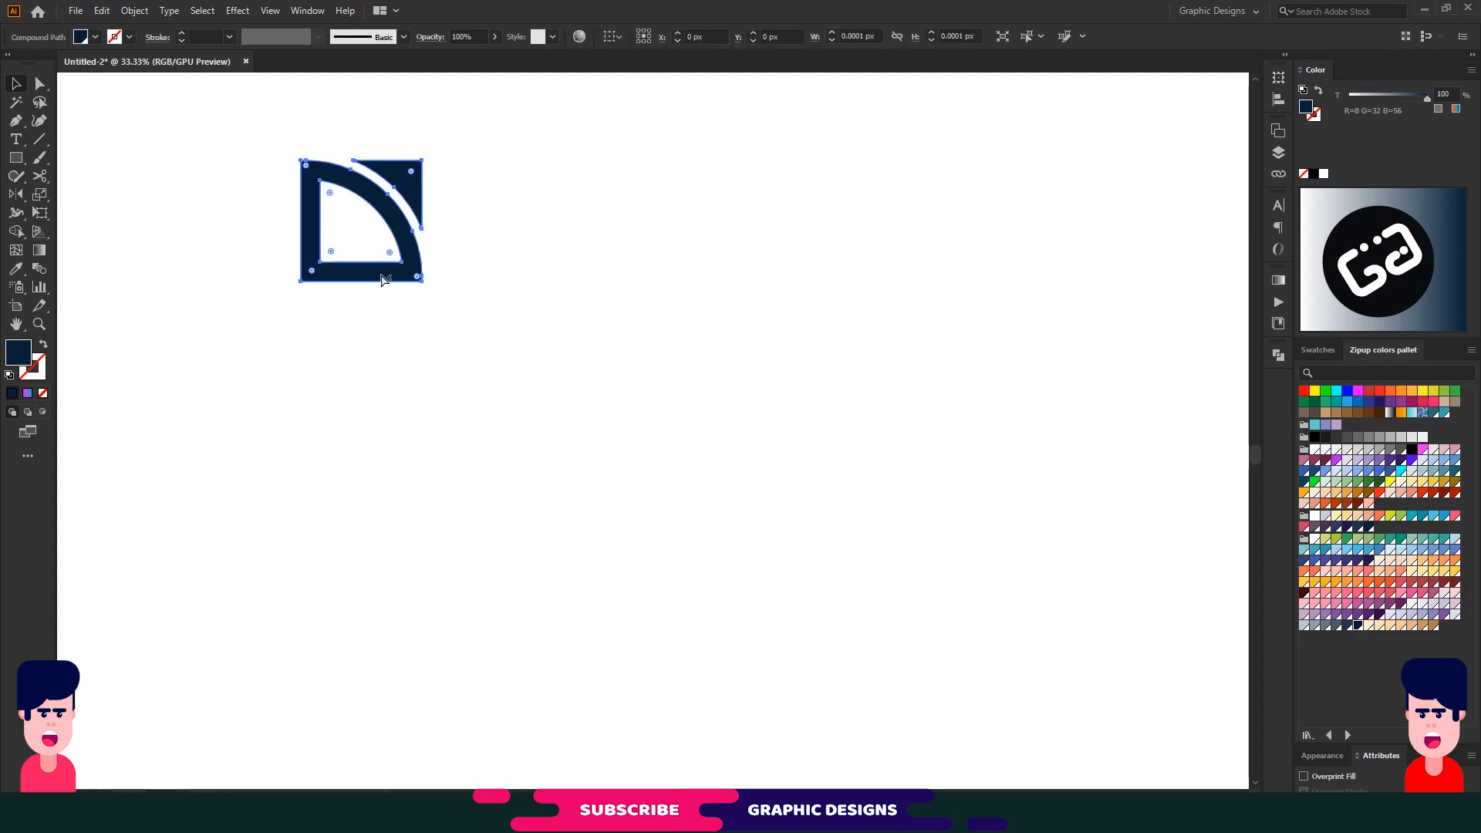
pyautogui.click(1422, 516)
pyautogui.click(502, 222)
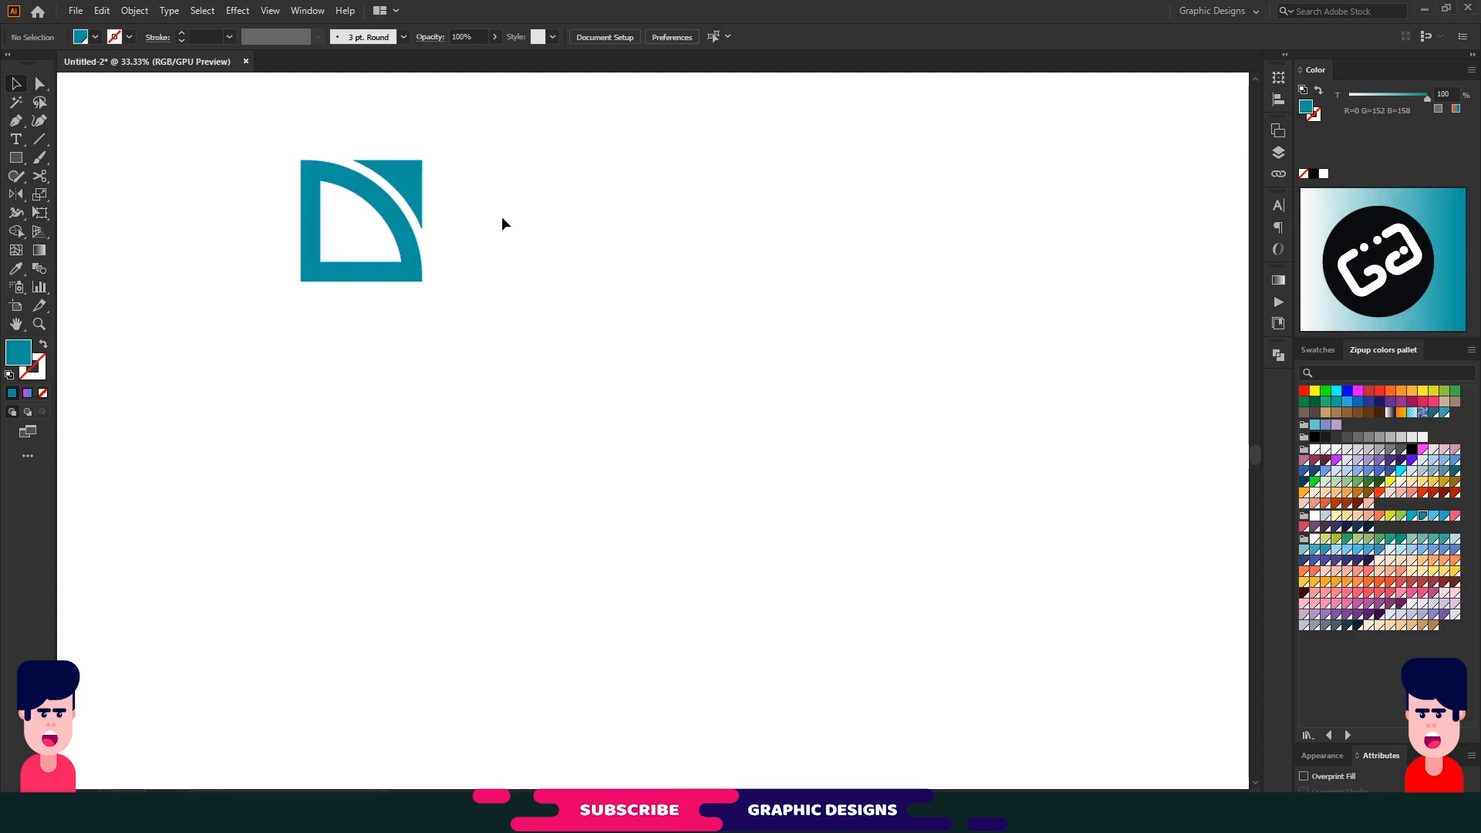
# - Draw a teal square about 452 px wide to the right of the mark and place a level copy beside it
pyautogui.click(15, 158)
pyautogui.moveTo(632, 216); pyautogui.dragTo(837, 420)
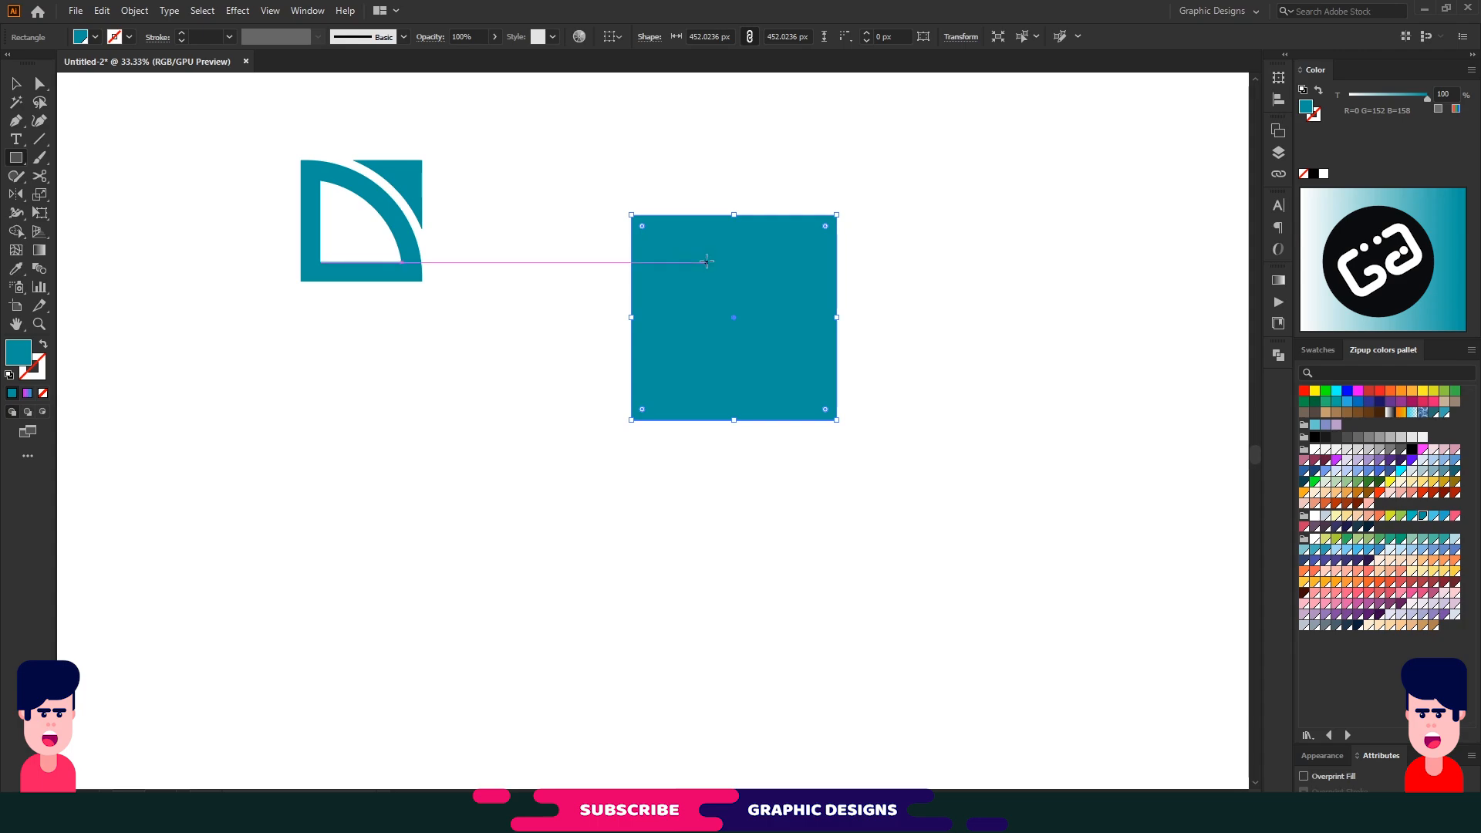
pyautogui.press('v')
pyautogui.moveTo(730, 303); pyautogui.dragTo(956, 300)
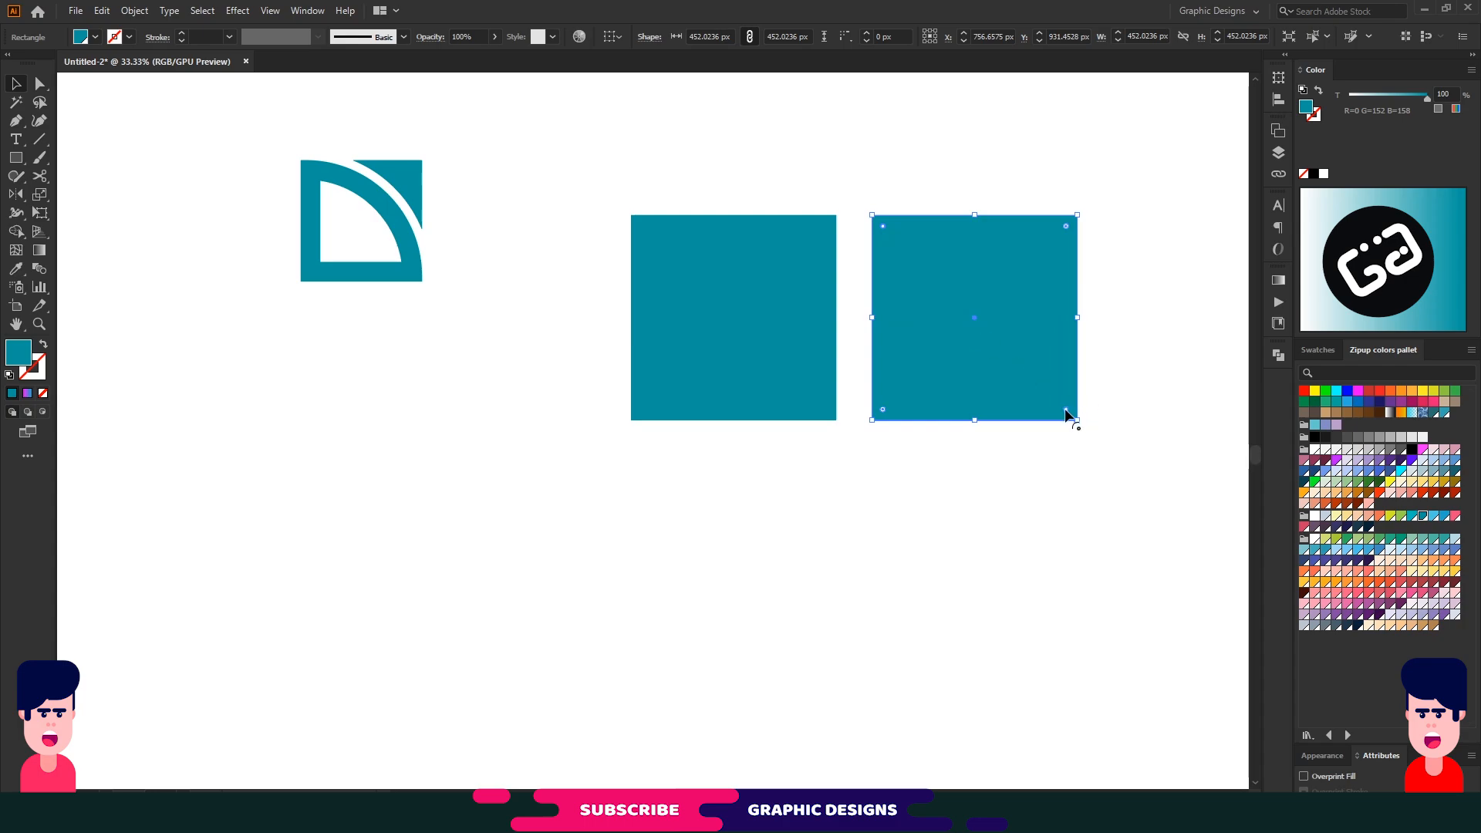
# - Fully round the copy's upper-left and lower-right corners into a leaf shape and align it exactly over the first square
pyautogui.moveTo(1067, 416); pyautogui.dragTo(803, 238)
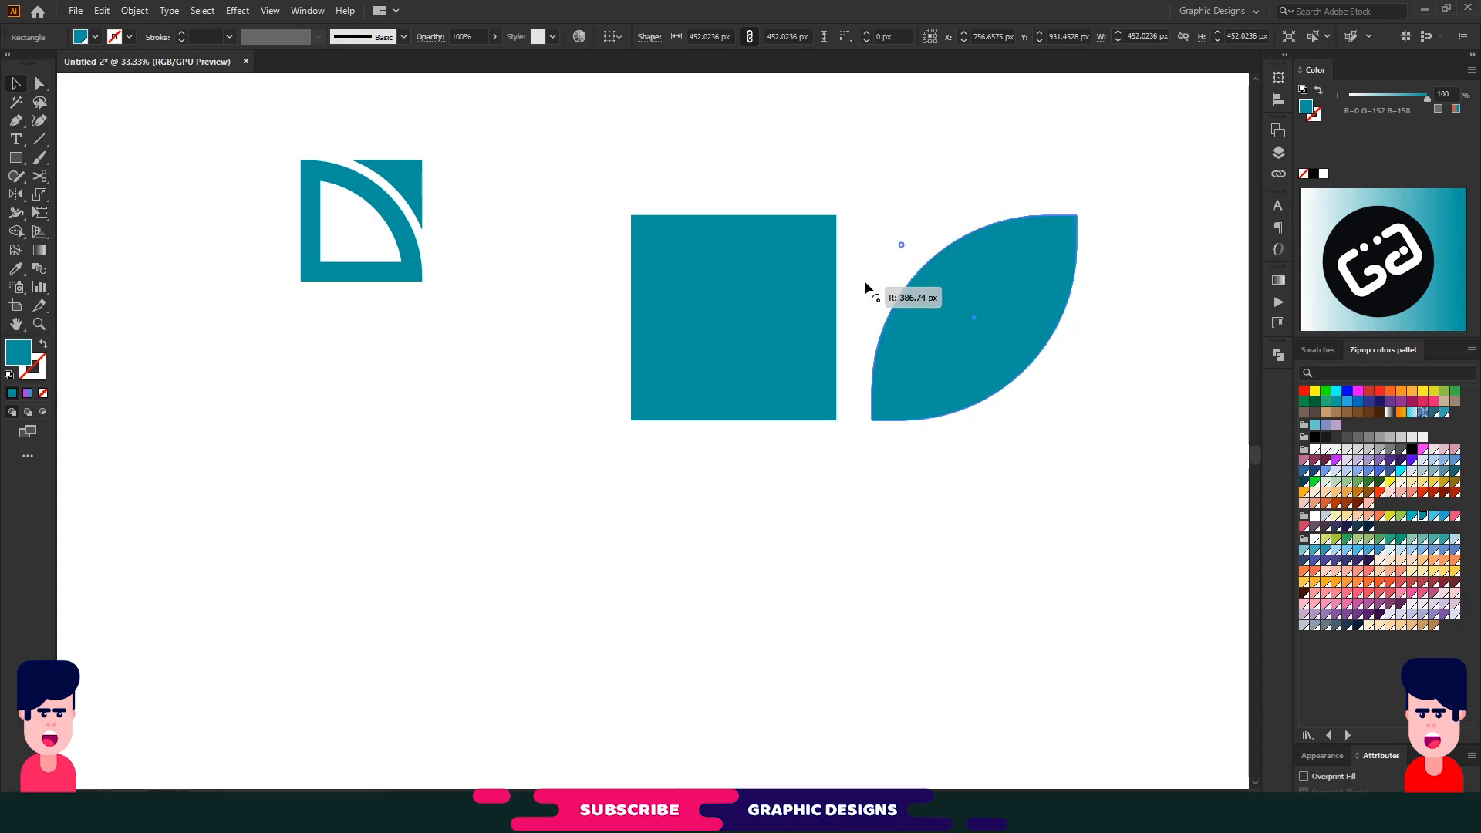
pyautogui.moveTo(864, 280); pyautogui.dragTo(864, 280)
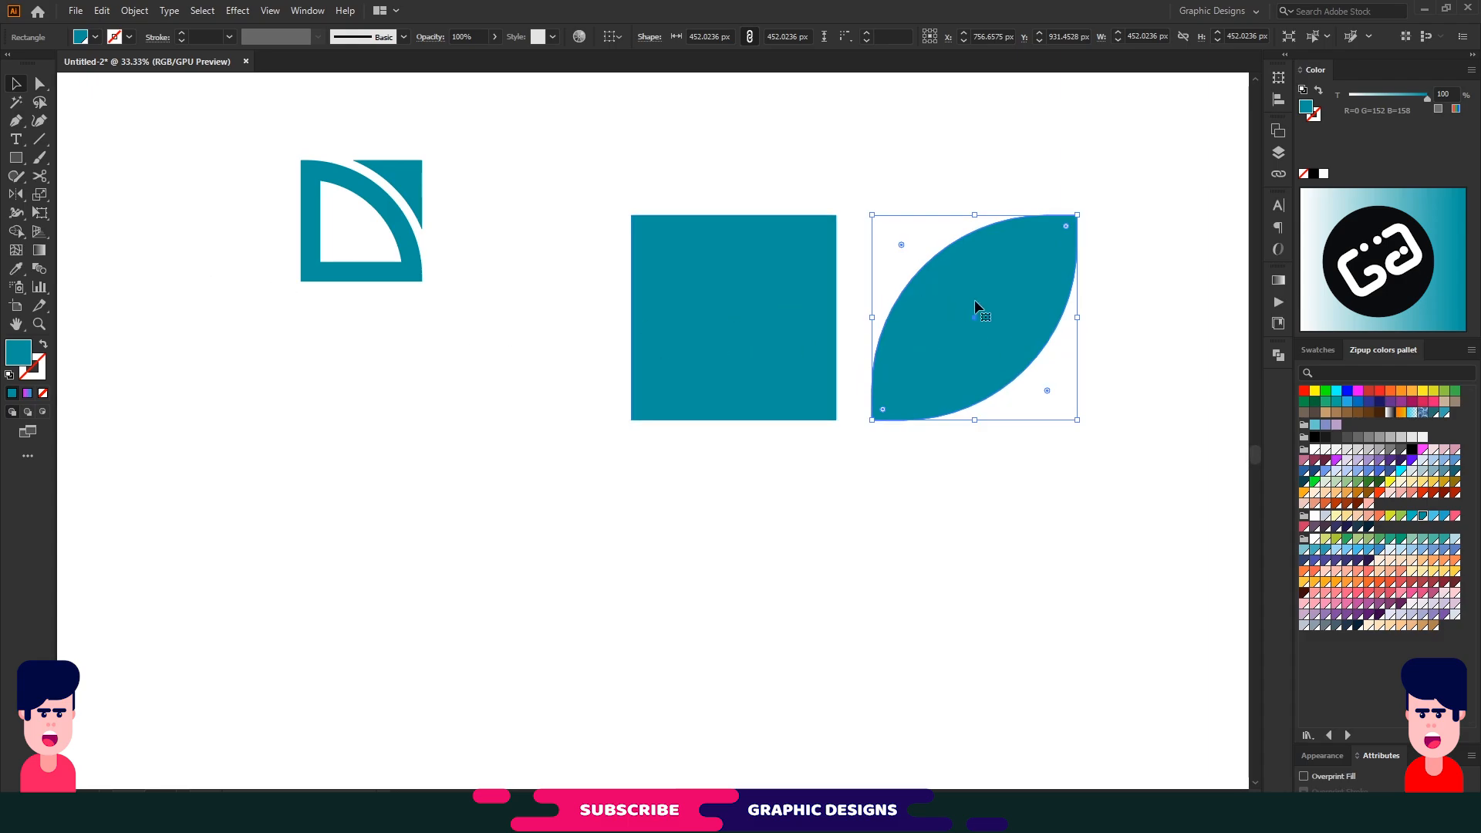
pyautogui.moveTo(975, 307); pyautogui.dragTo(753, 304)
# - Apply Offset Path to the leaf shape over the square with an offset of 36 px and Miter joins
pyautogui.moveTo(928, 185); pyautogui.dragTo(830, 265)
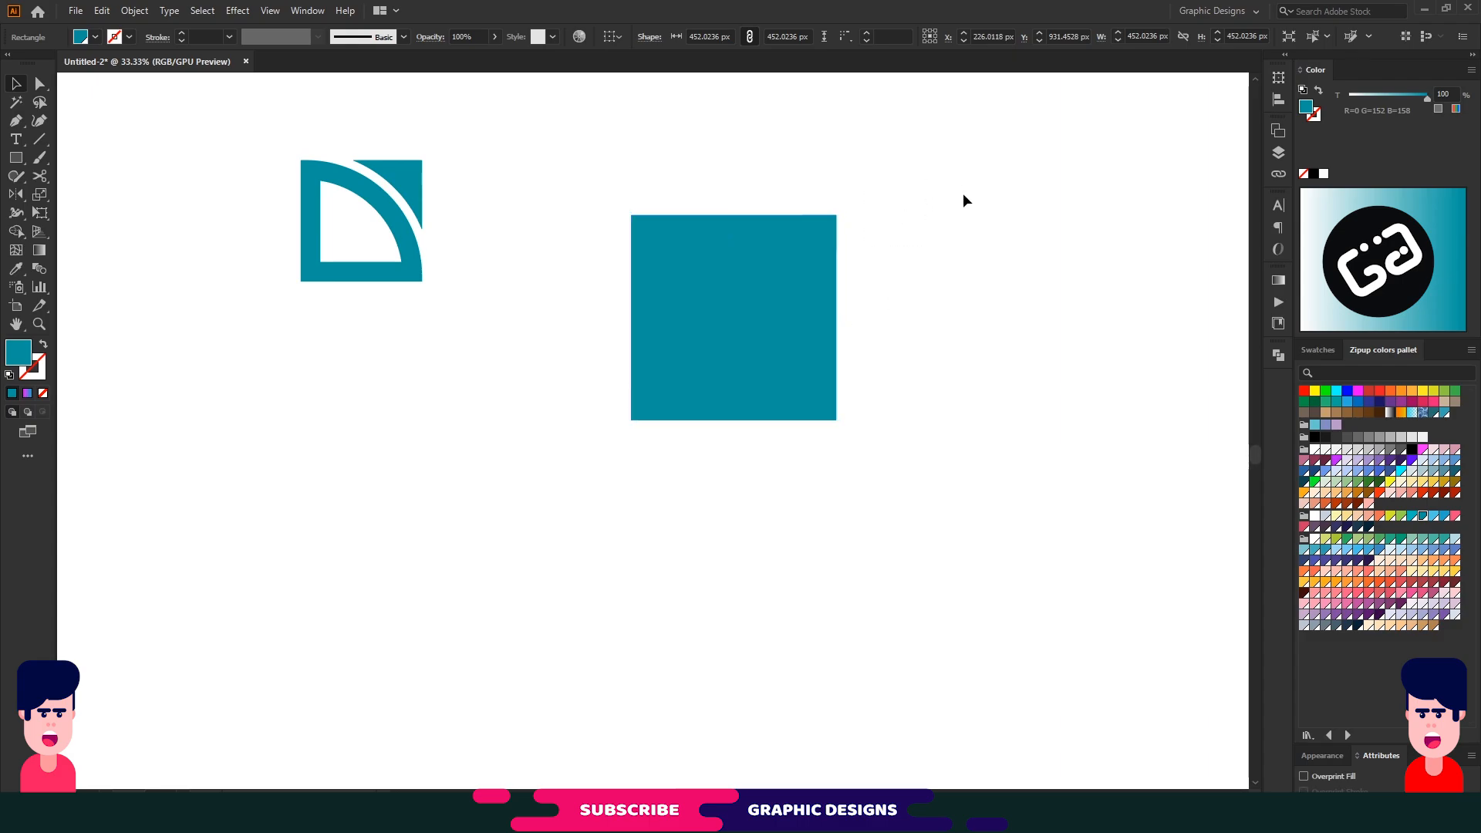
pyautogui.click(757, 304)
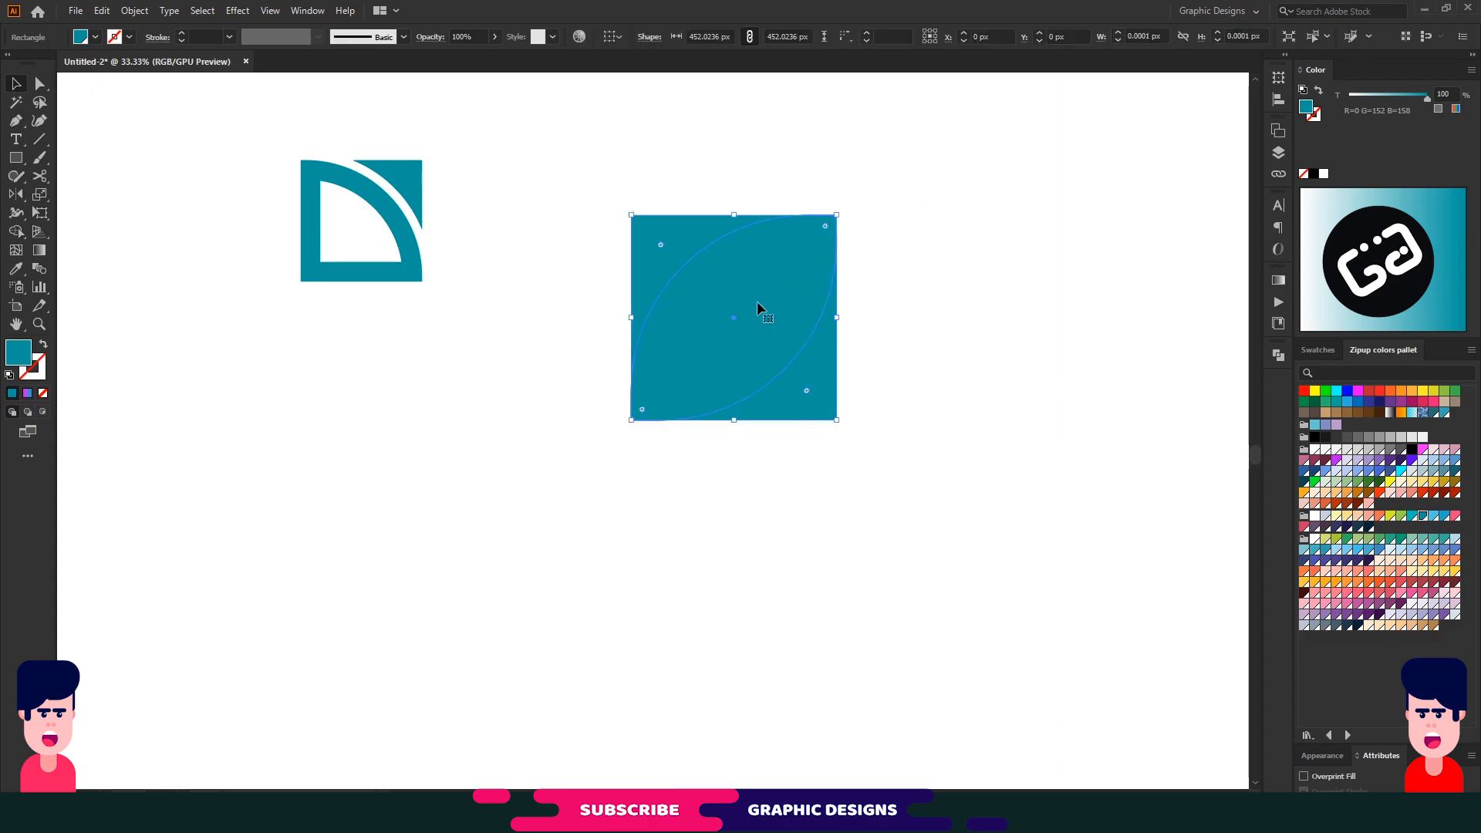
pyautogui.click(963, 186)
pyautogui.moveTo(902, 194); pyautogui.dragTo(764, 331)
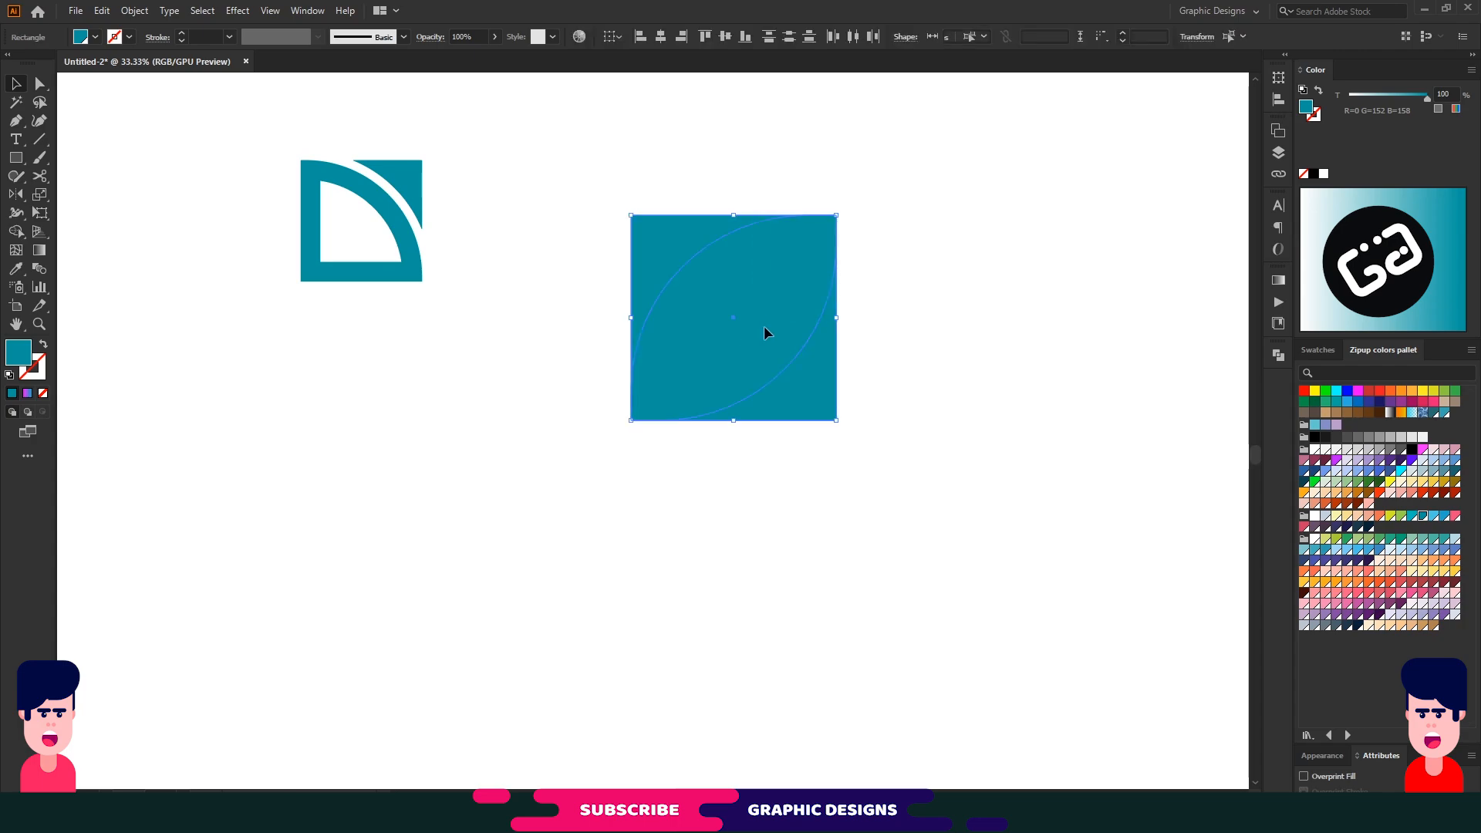
pyautogui.click(134, 11)
pyautogui.moveTo(201, 377)
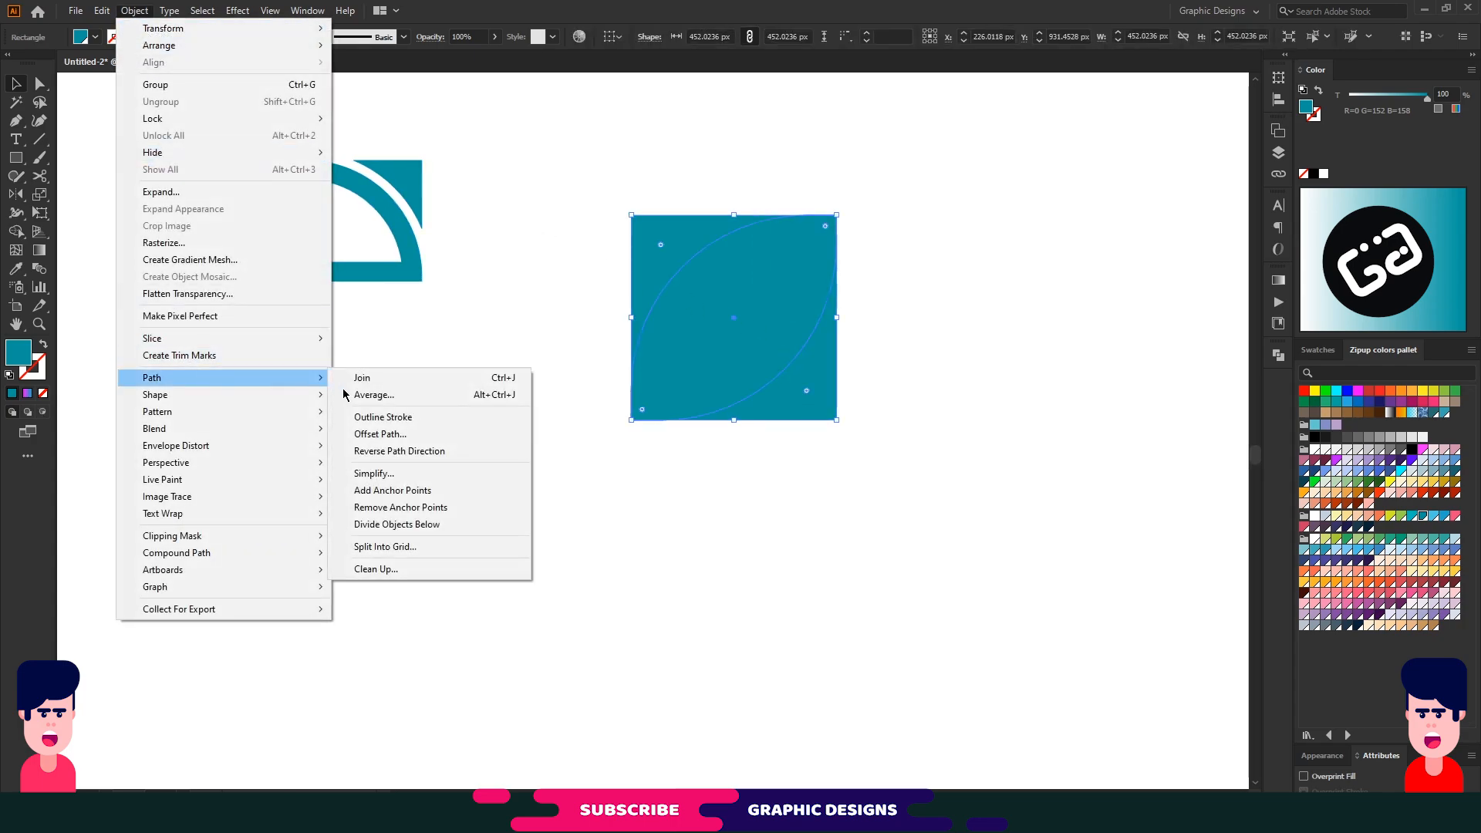
pyautogui.click(378, 434)
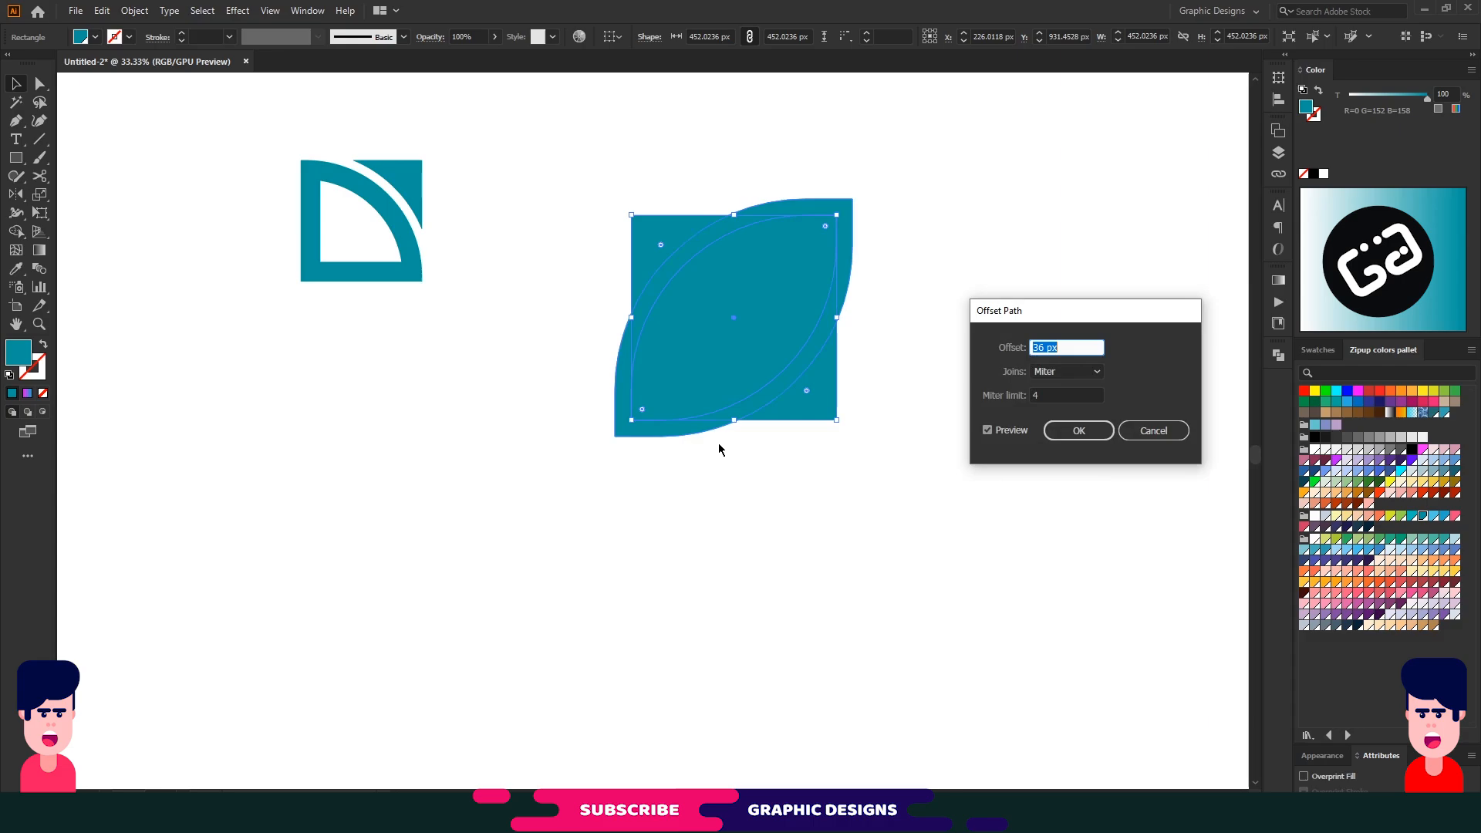
pyautogui.click(1079, 430)
# - With the Shape Builder, remove the curved bands on both sides of the leaf and the offset tips outside the square
pyautogui.moveTo(570, 189); pyautogui.dragTo(794, 433)
pyautogui.click(17, 231)
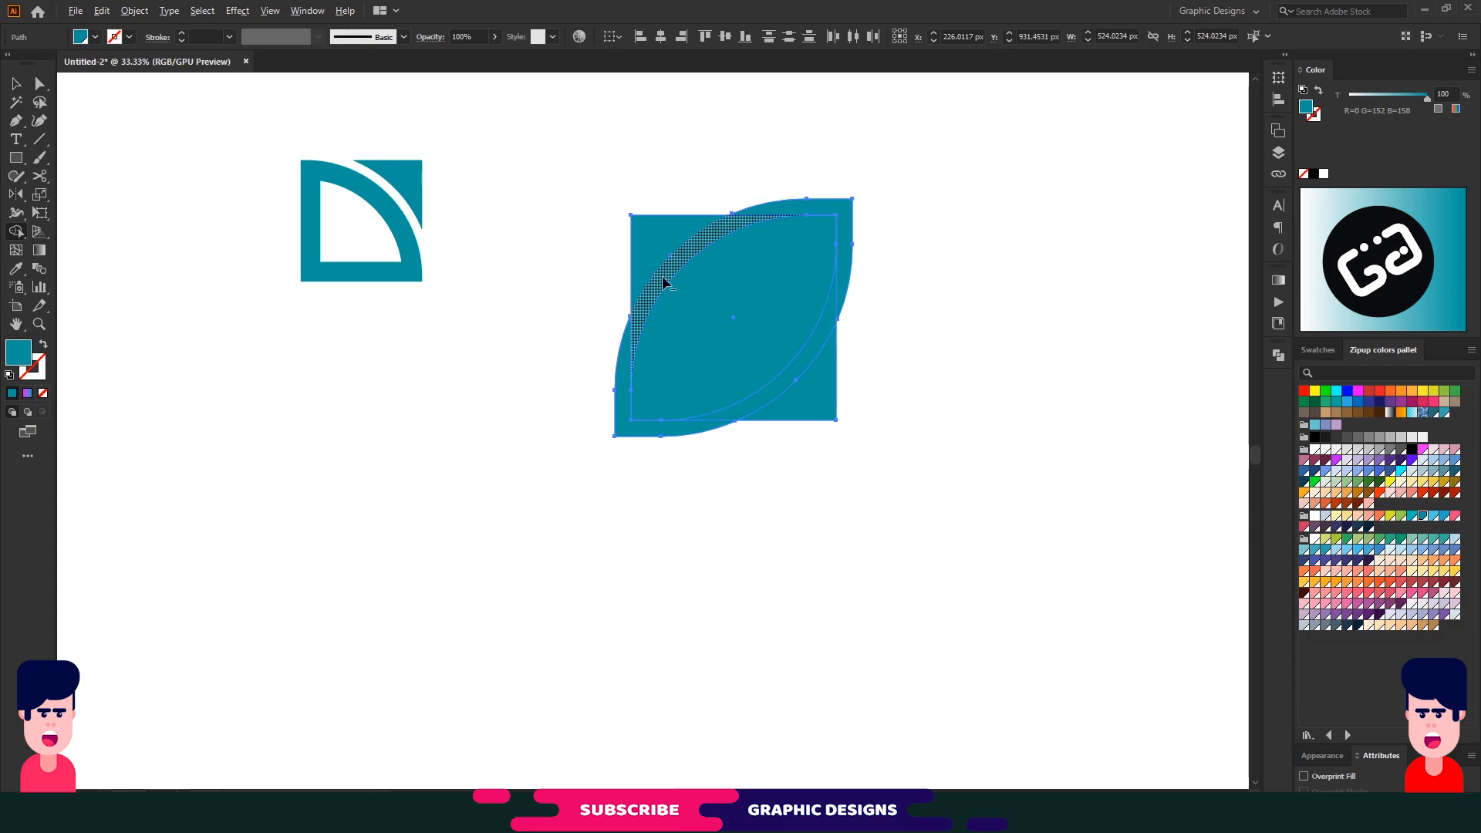
pyautogui.moveTo(661, 280)
pyautogui.mouseDown()
pyautogui.moveTo(615, 376)
pyautogui.moveTo(656, 410)
pyautogui.moveTo(764, 407)
pyautogui.mouseUp()
pyautogui.keyDown('alt'); pyautogui.click(835, 208); pyautogui.keyUp('alt')
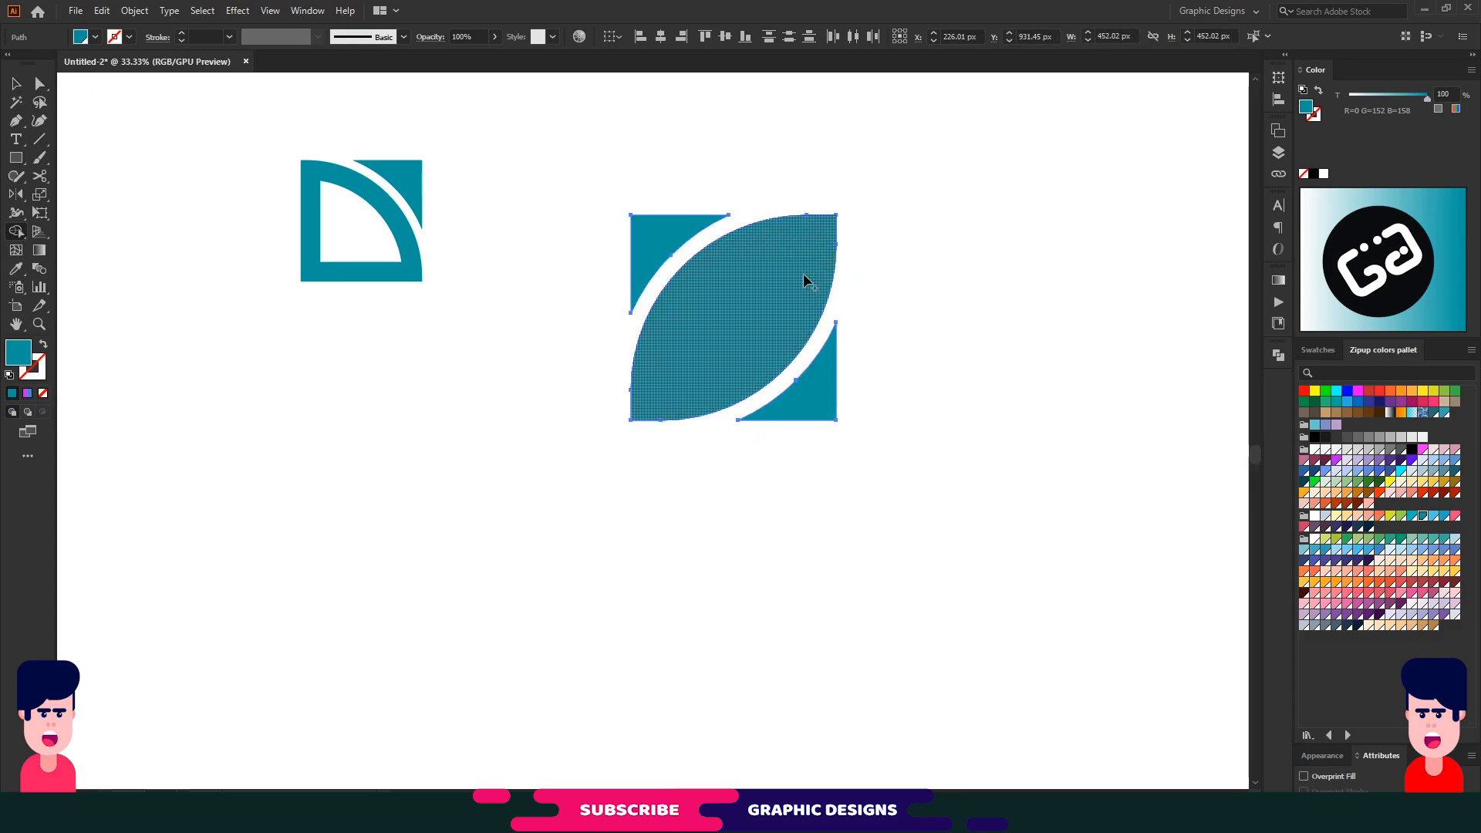
# - Scale the leaf and its two corner pieces down together to about 292 px wide and move them level with the first mark
pyautogui.press('v')
pyautogui.moveTo(572, 477); pyautogui.dragTo(864, 167)
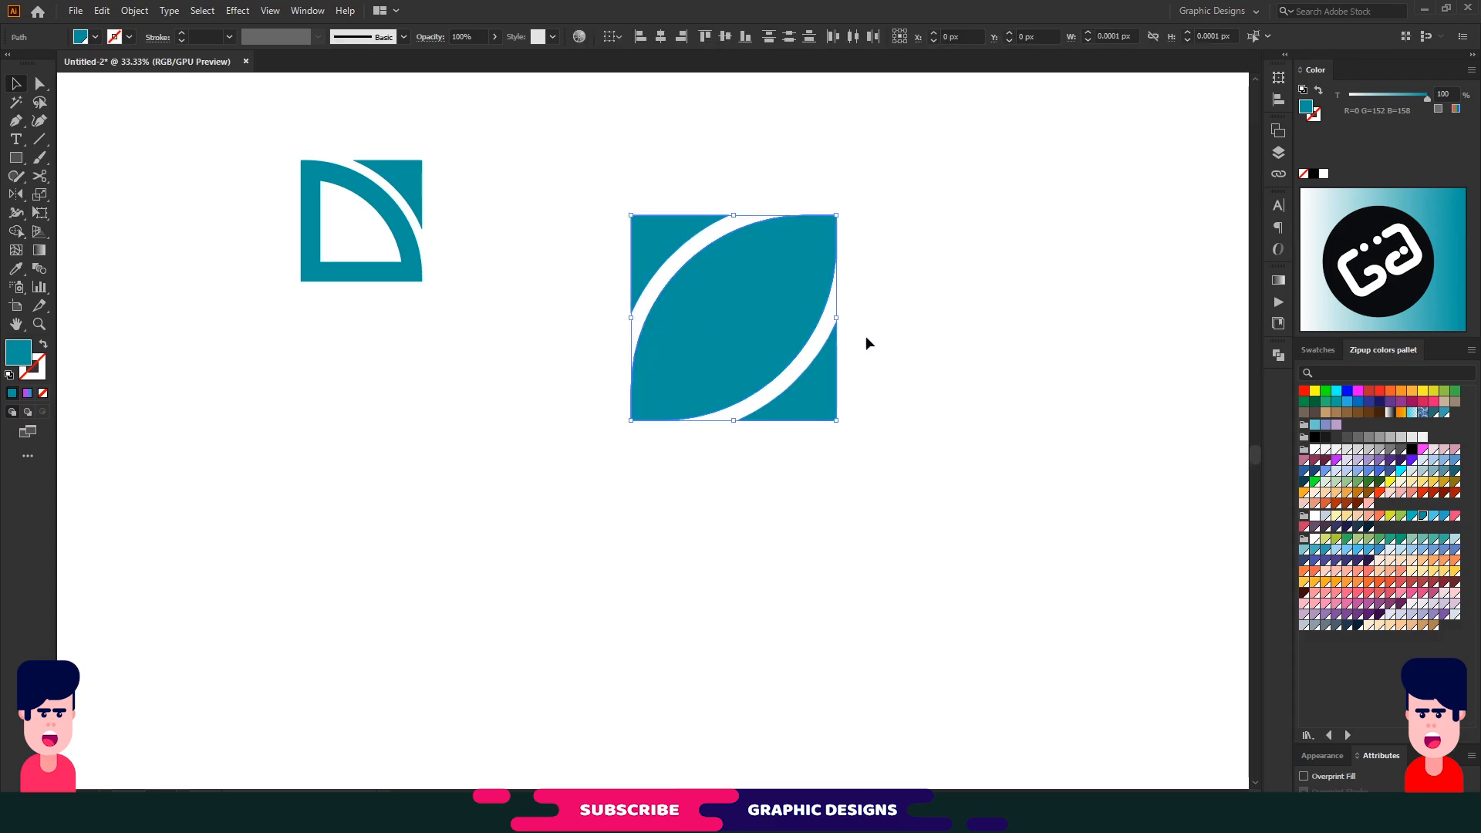
pyautogui.moveTo(836, 420); pyautogui.dragTo(764, 361)
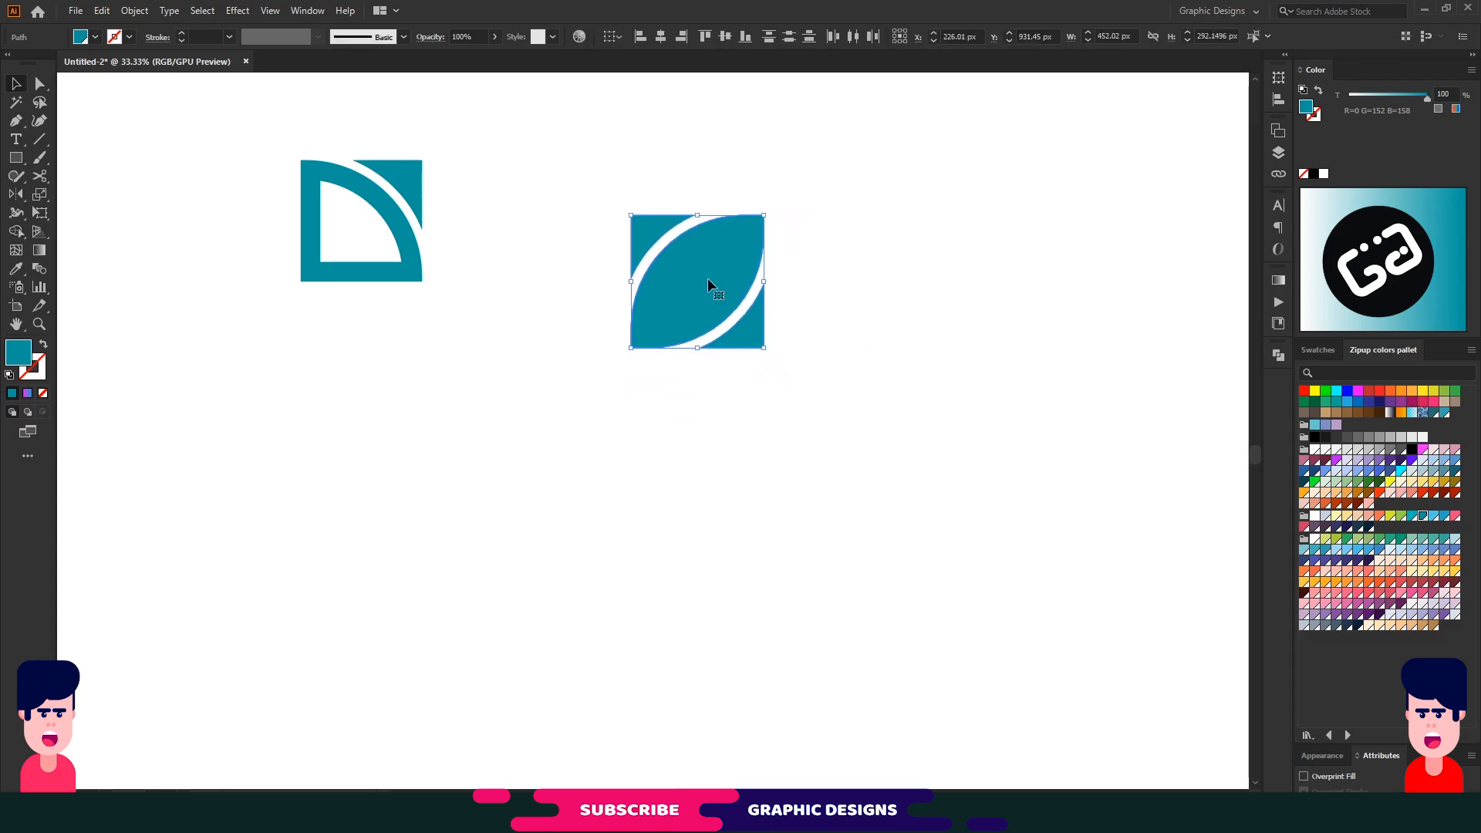
pyautogui.moveTo(707, 278); pyautogui.dragTo(696, 227)
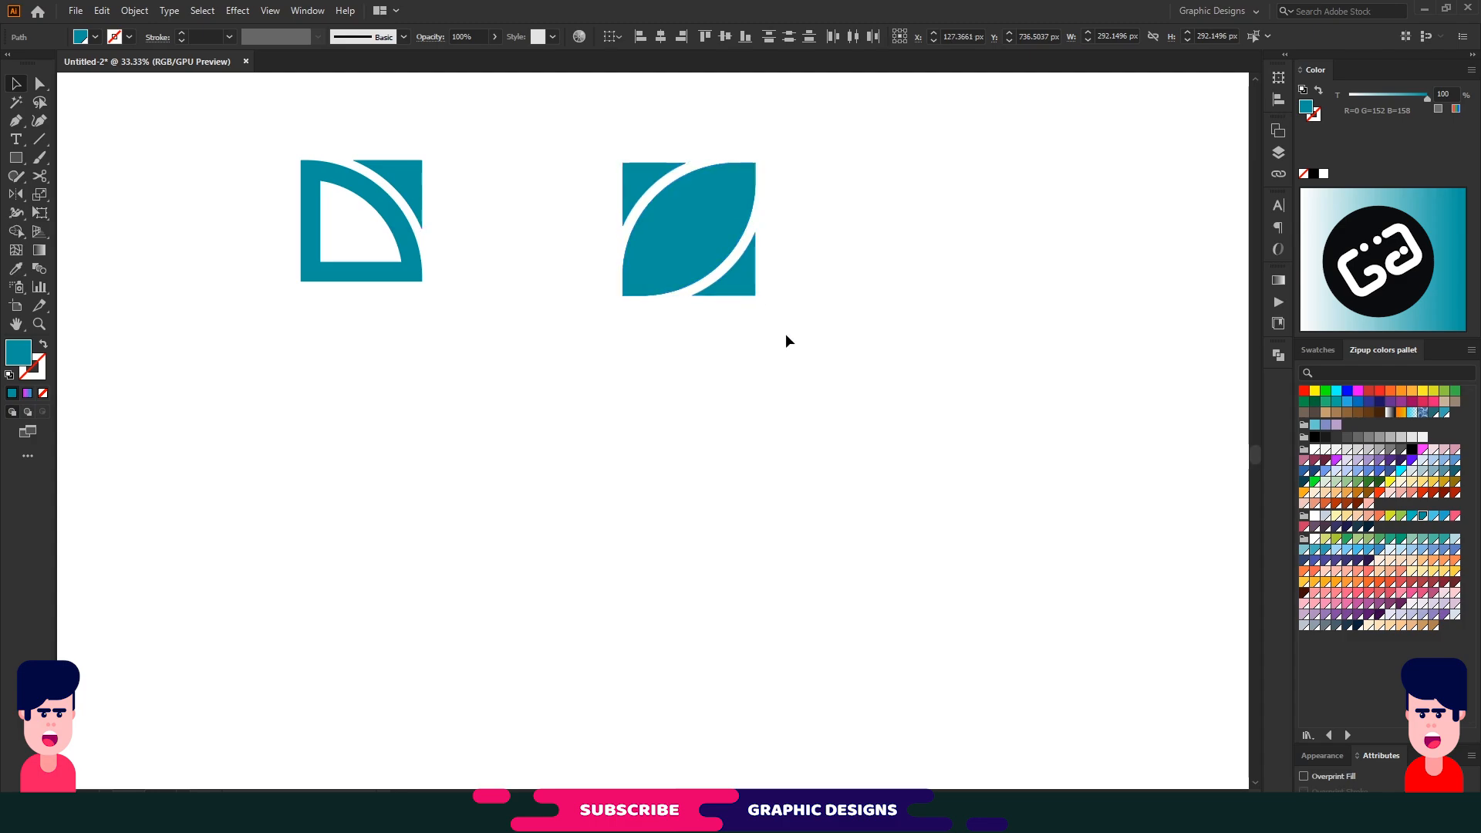
pyautogui.click(785, 336)
pyautogui.click(691, 241)
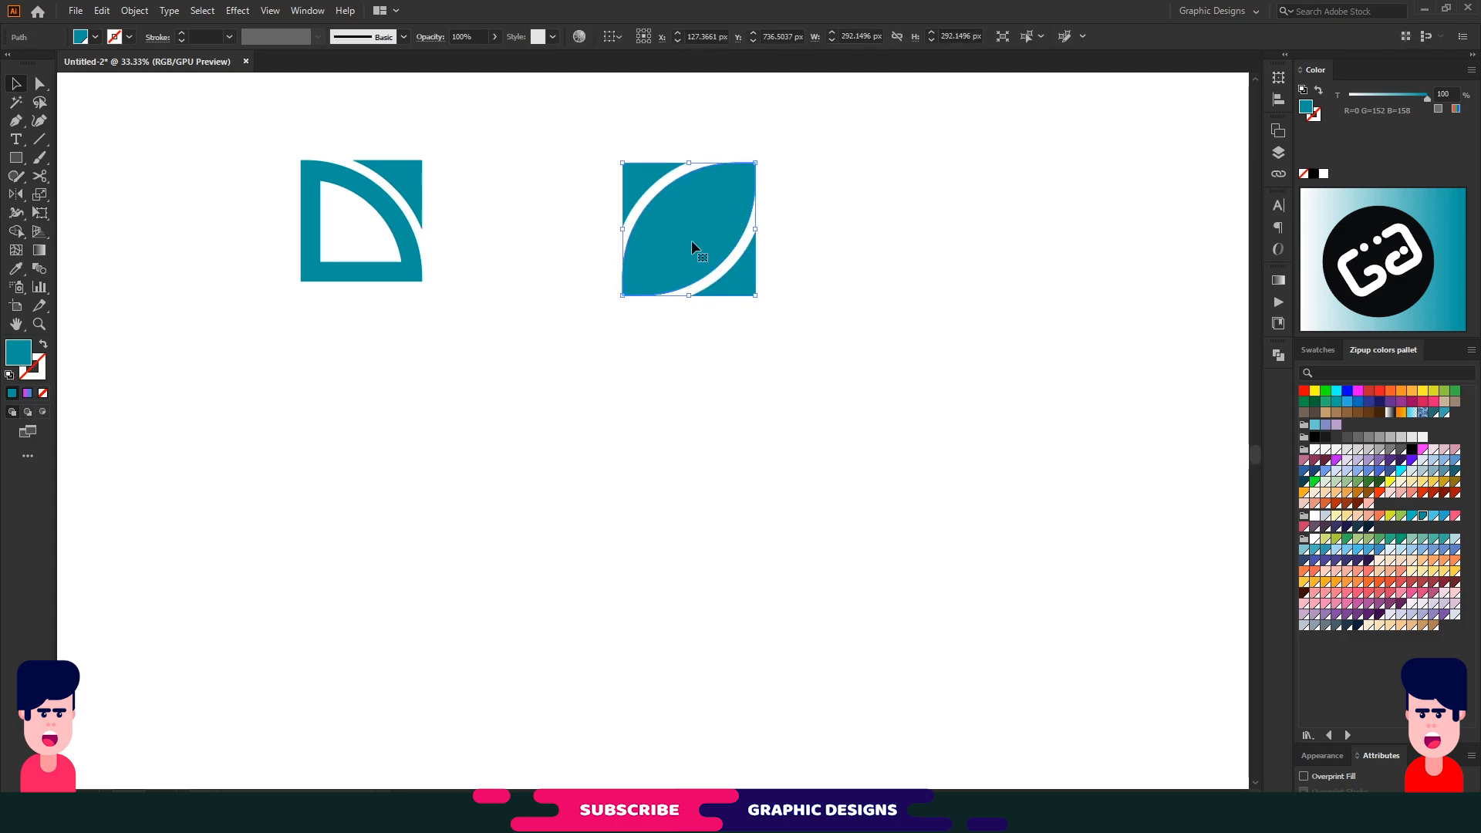
pyautogui.hotkey('ctrl', 'shift', 'a')
pyautogui.click(692, 240)
pyautogui.press('Delete')
pyautogui.hotkey('ctrl', 'z')
pyautogui.click(803, 260)
# - Fill the leaf with orange and the two corner pieces with dark navy, R=8 G=32 B=56
pyautogui.click(718, 239)
pyautogui.click(1391, 391)
pyautogui.click(736, 278)
pyautogui.keyDown('shift'); pyautogui.click(636, 173); pyautogui.keyUp('shift')
pyautogui.click(1357, 624)
# - Duplicate the leaf mark to the right, fill the copy's corner pieces teal and give its leaf a different palette colour
pyautogui.moveTo(820, 138); pyautogui.dragTo(545, 331)
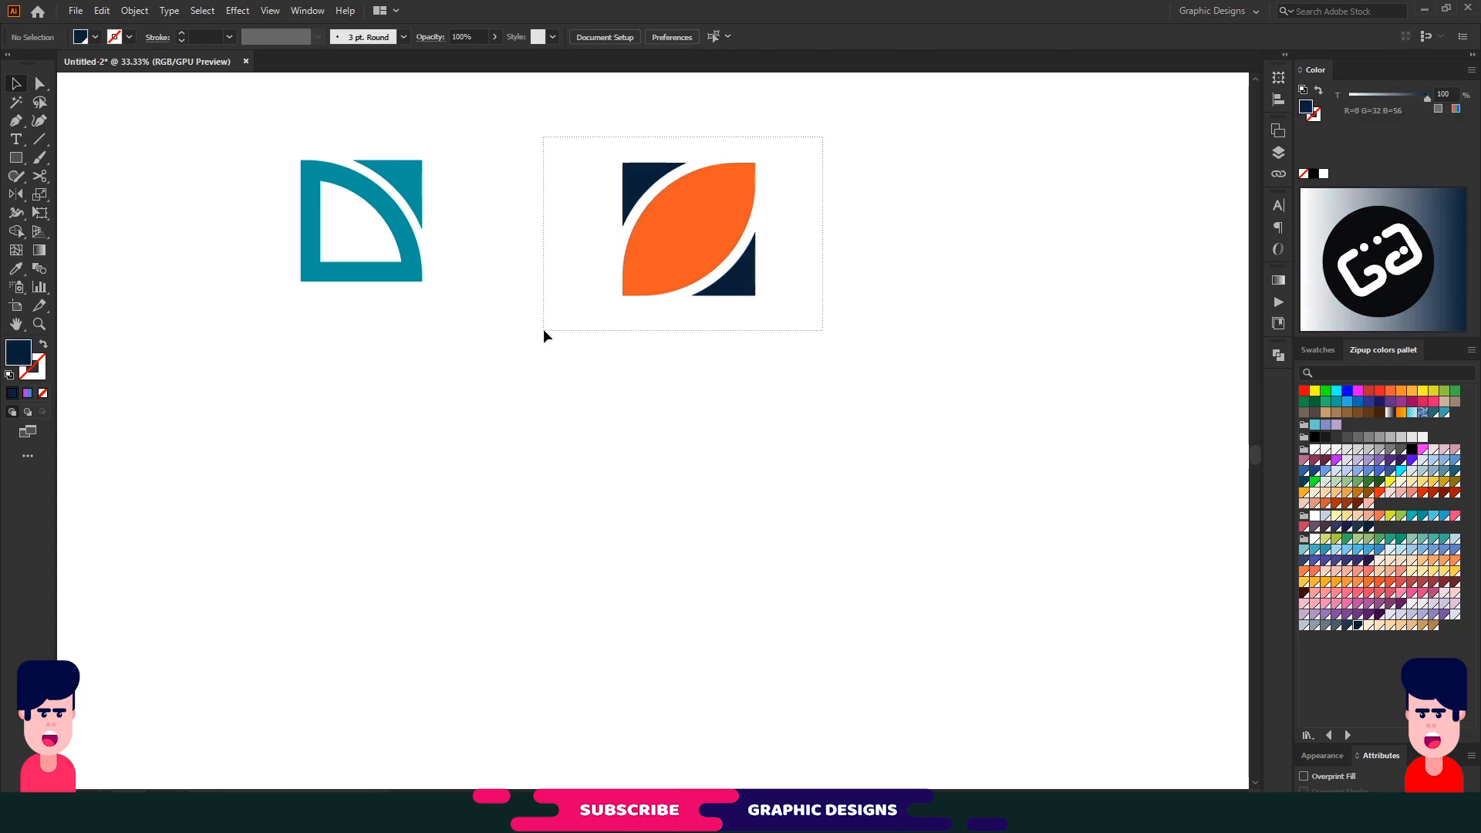
pyautogui.moveTo(638, 291); pyautogui.dragTo(935, 386)
pyautogui.click(1411, 517)
pyautogui.click(986, 229)
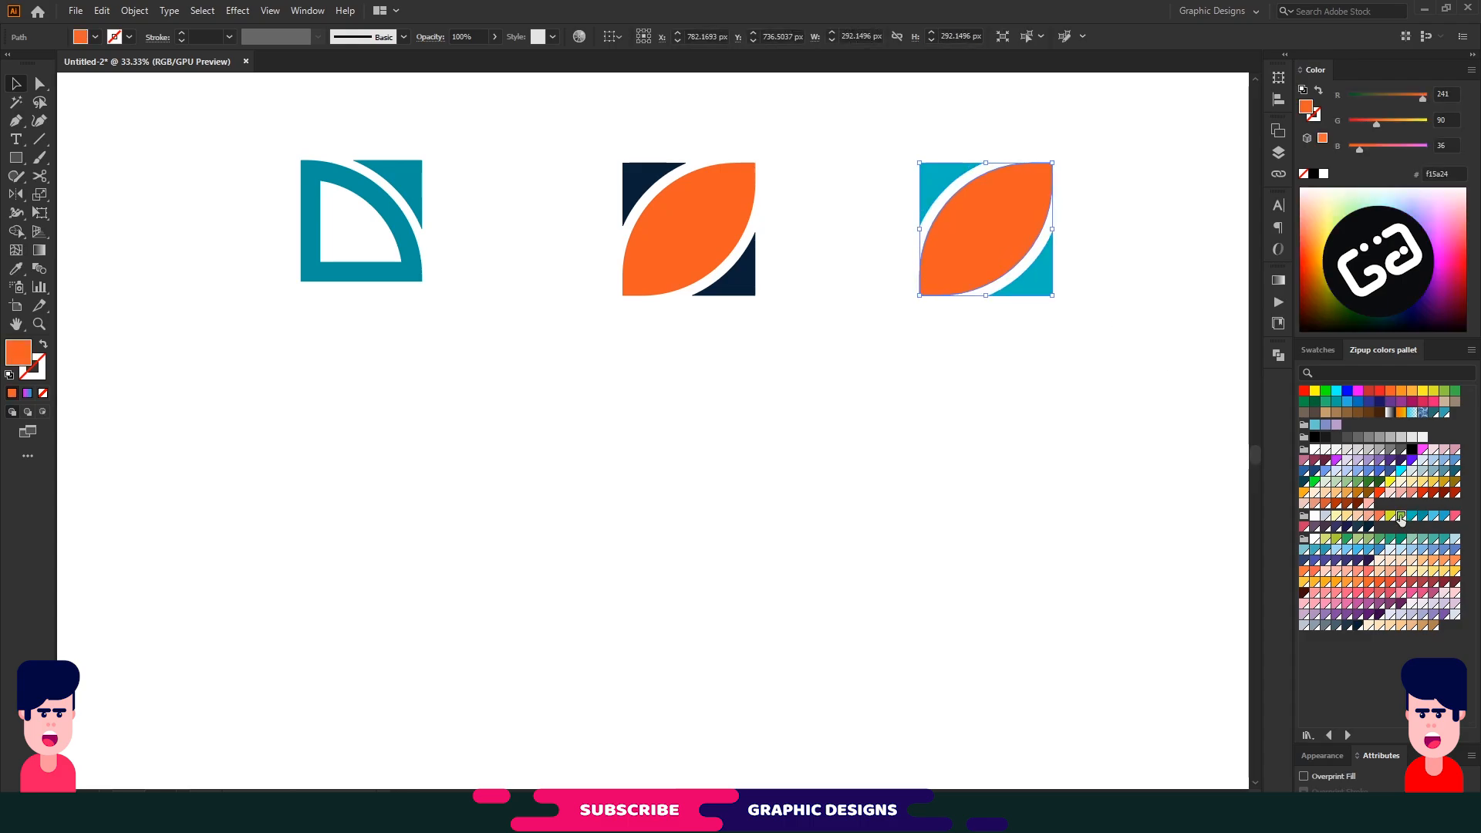
pyautogui.click(1401, 515)
pyautogui.click(893, 398)
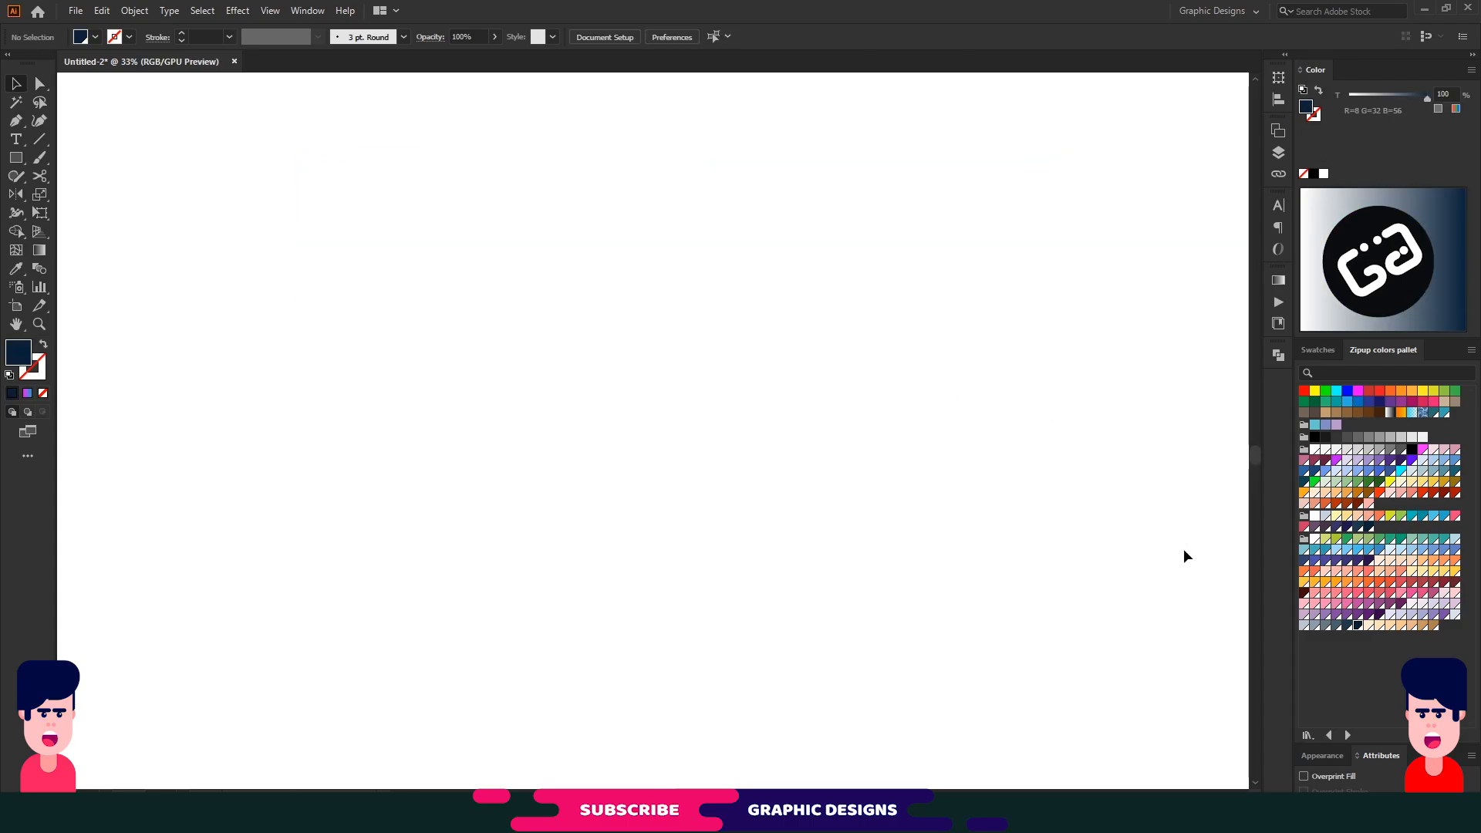
# - Draw a lime vertical rectangle about 134 by 694 px and fully round its upper-right and lower-left corners
pyautogui.click(1389, 517)
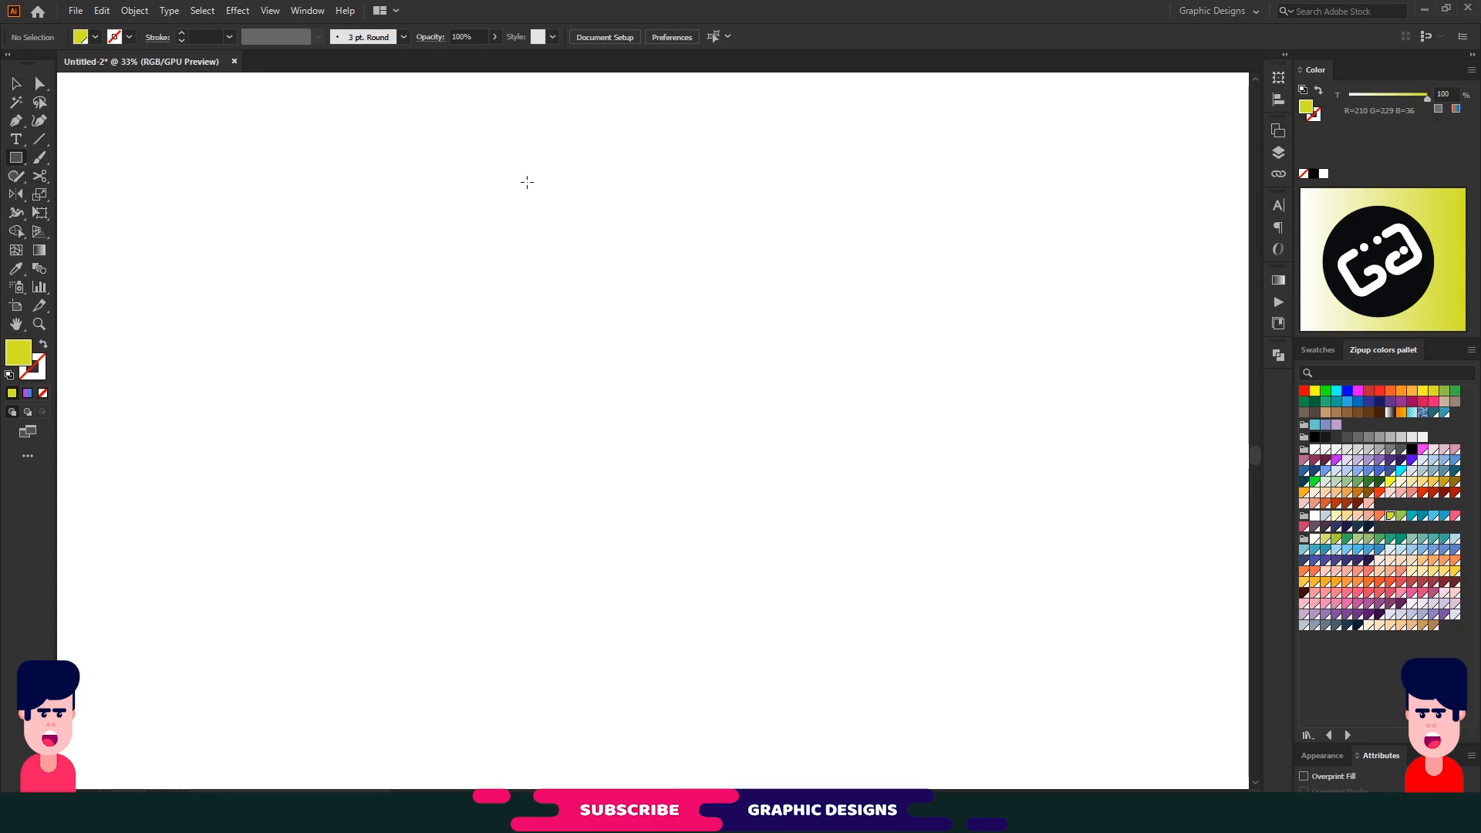
pyautogui.moveTo(517, 172); pyautogui.dragTo(578, 484)
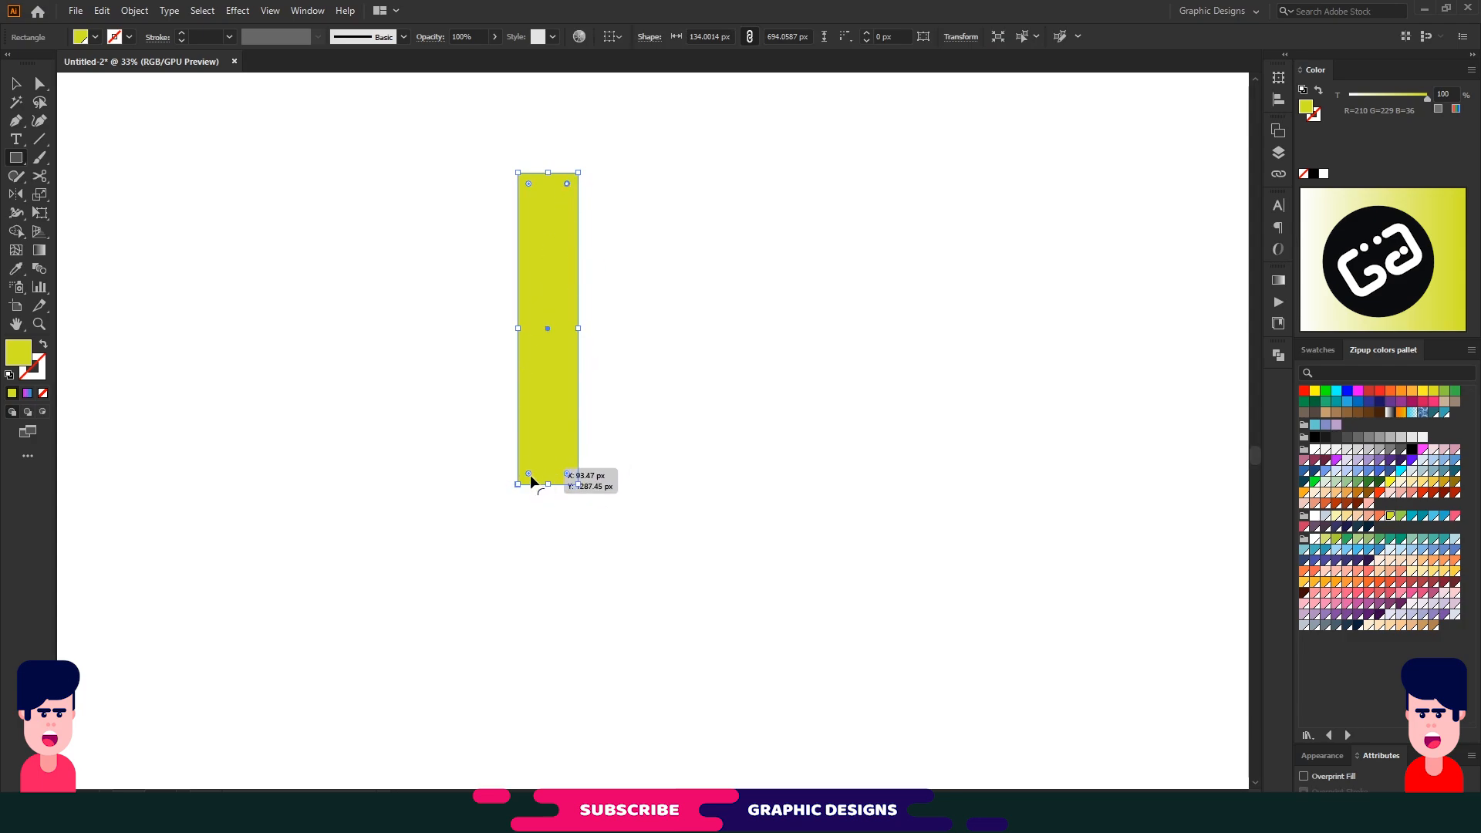
pyautogui.moveTo(529, 479); pyautogui.dragTo(668, 291)
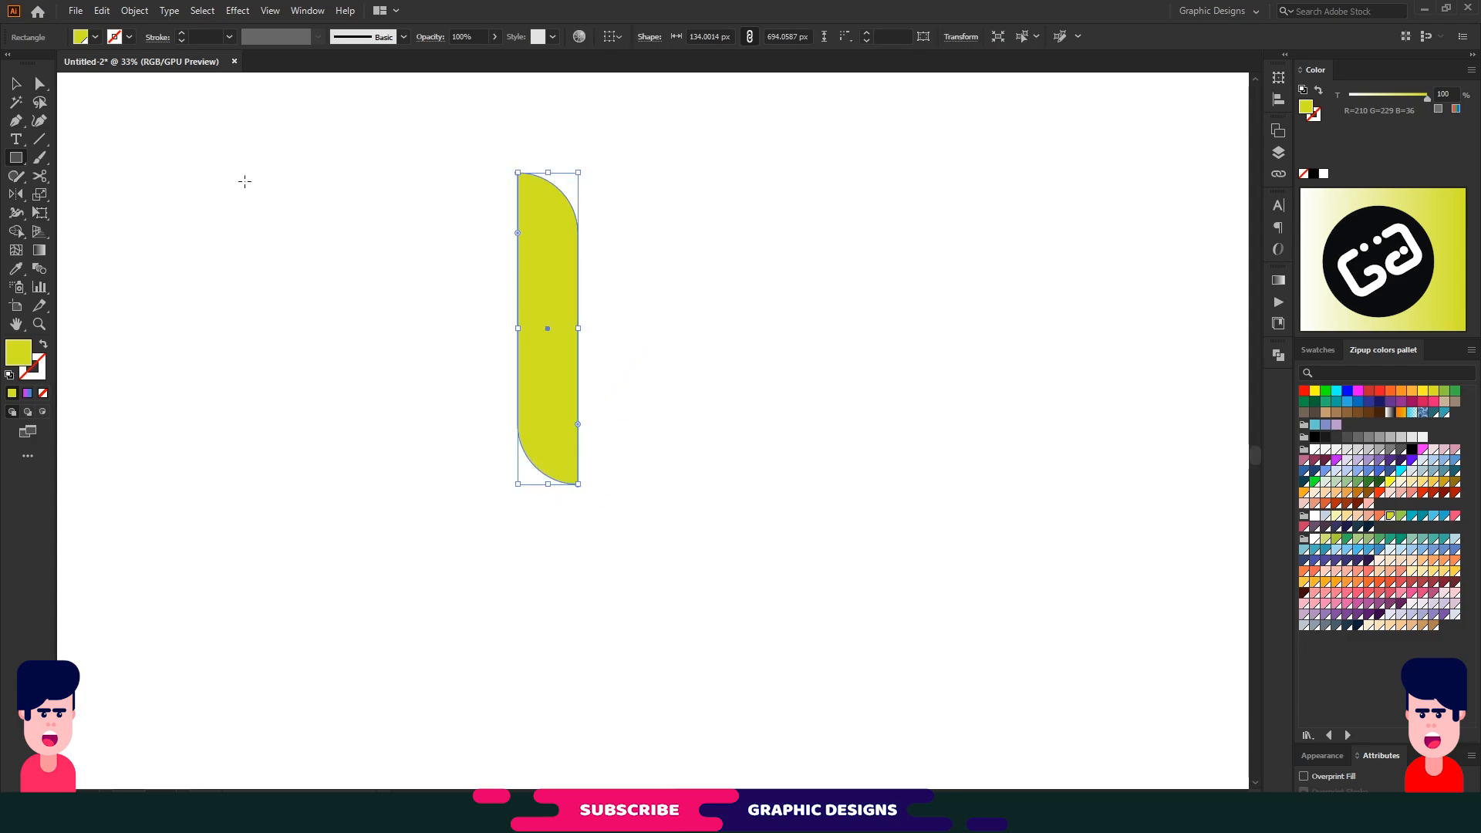
# - Tilt the rounded bar to lean right and form an inverted V with a shifted copy reflected about the vertical axis
pyautogui.click(19, 89)
pyautogui.moveTo(581, 163); pyautogui.dragTo(608, 243)
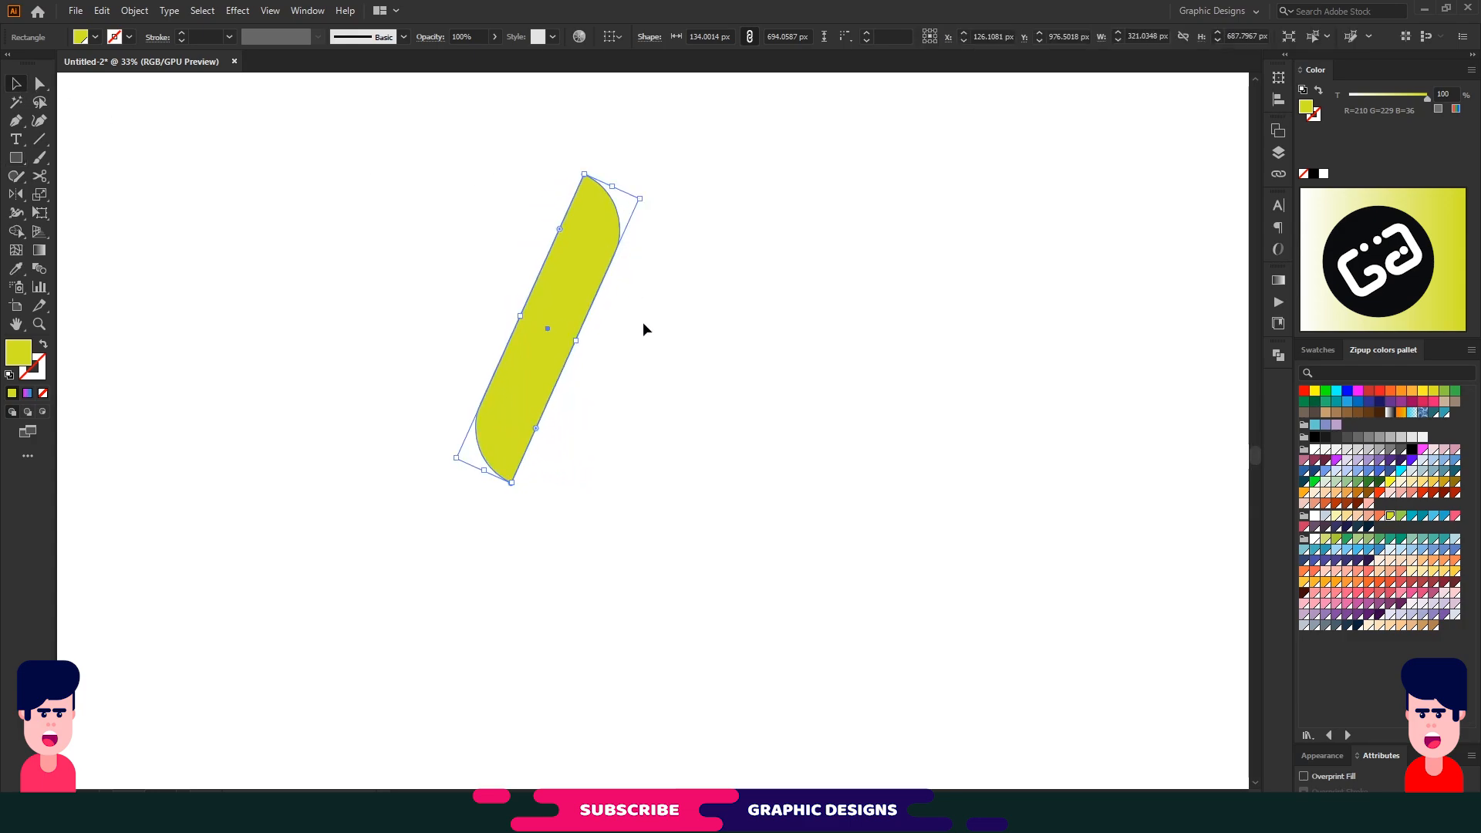
pyautogui.rightClick(584, 266)
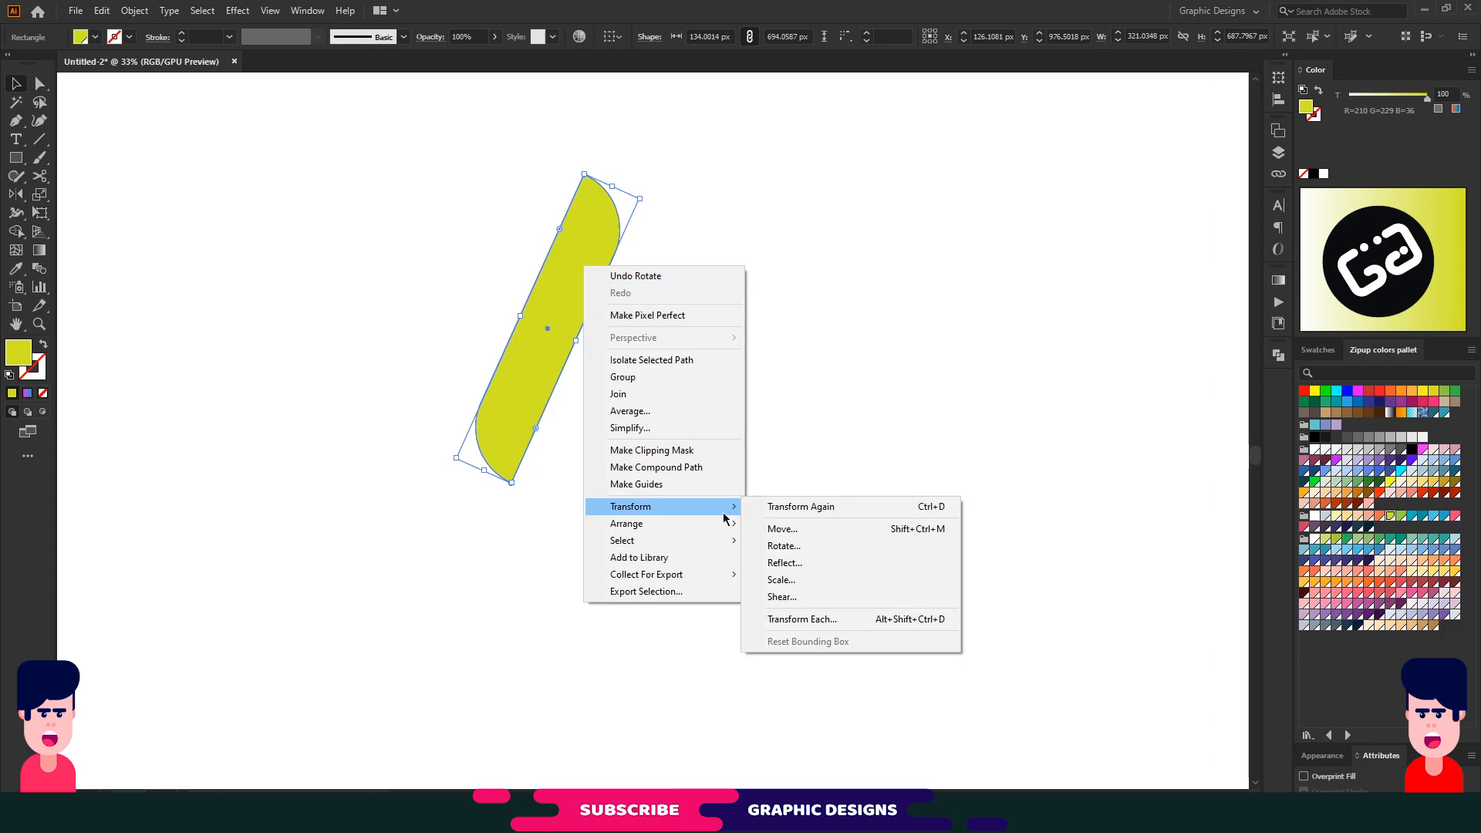
pyautogui.click(795, 564)
pyautogui.click(884, 353)
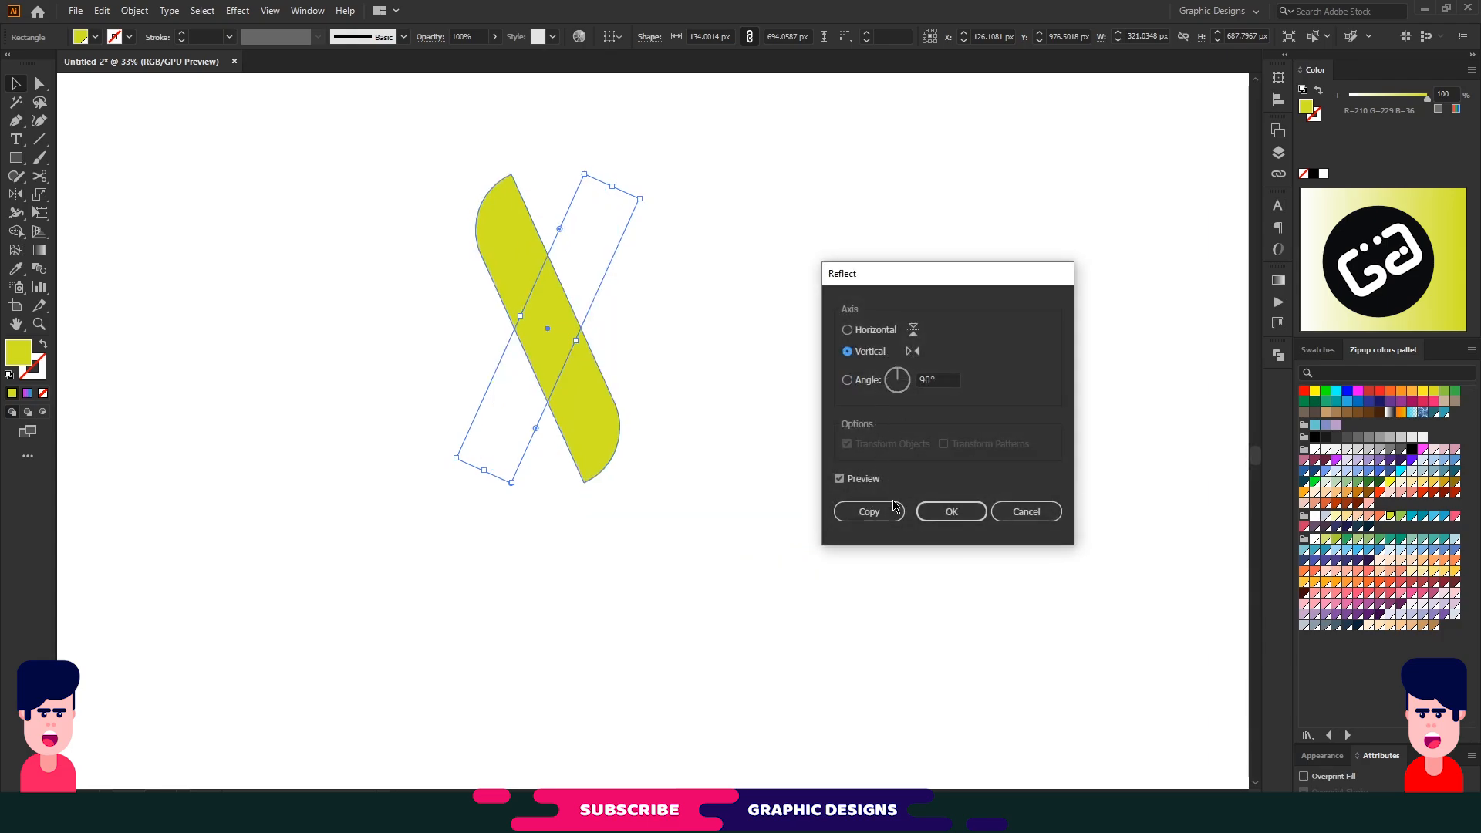
pyautogui.click(870, 511)
pyautogui.moveTo(594, 404); pyautogui.dragTo(664, 395)
pyautogui.click(752, 345)
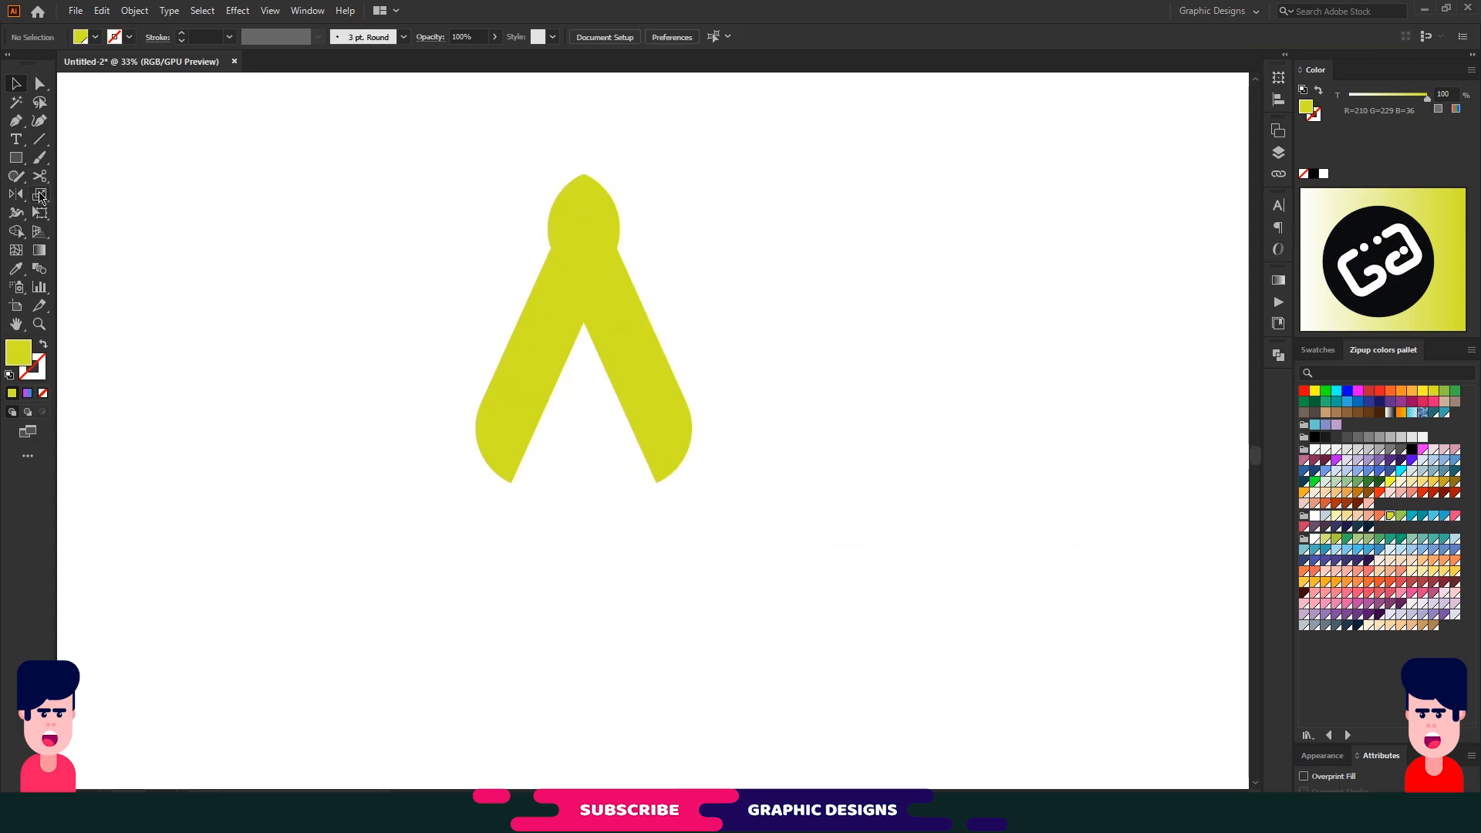
# - Draw a thin horizontal rectangle about 912 by 34 px across both legs of the inverted V and lower it slightly
pyautogui.click(19, 162)
pyautogui.moveTo(376, 372); pyautogui.dragTo(786, 387)
pyautogui.press('v')
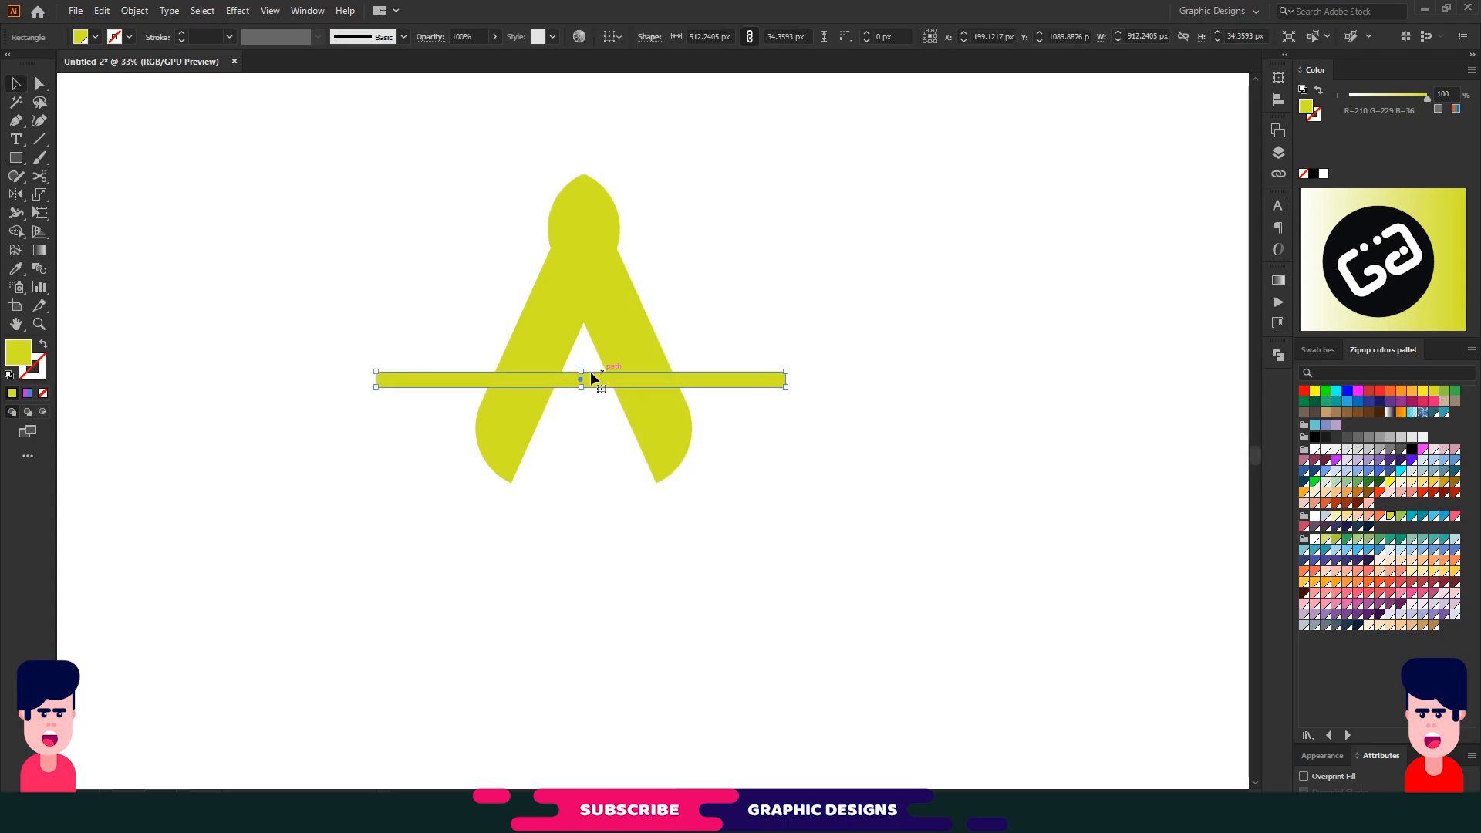
pyautogui.moveTo(587, 378); pyautogui.dragTo(590, 395)
pyautogui.click(562, 565)
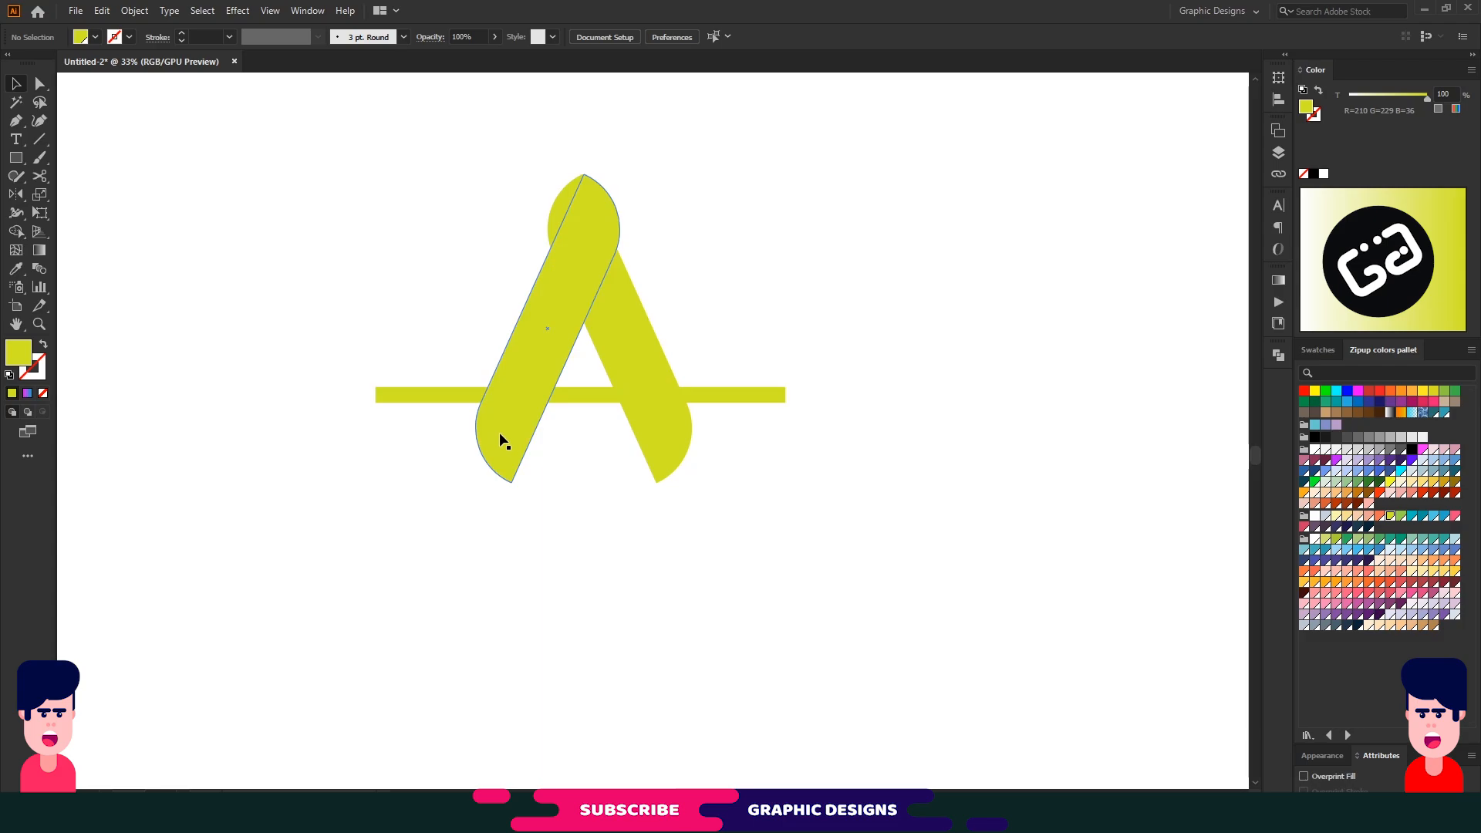
# - Create an outward Offset Path copy of the thin horizontal crossbar at 12 px with Miter joins
pyautogui.click(455, 399)
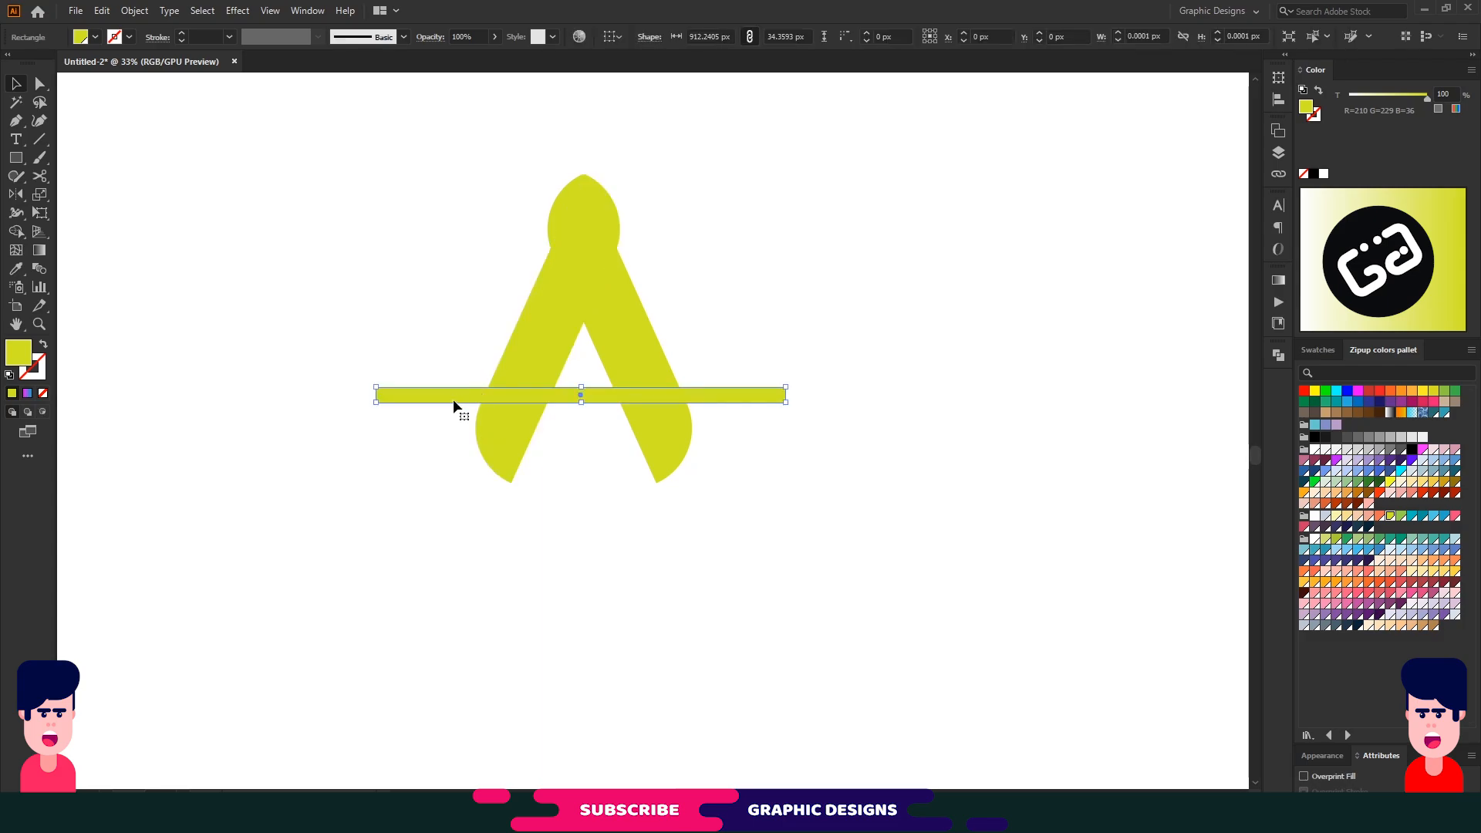
pyautogui.click(135, 11)
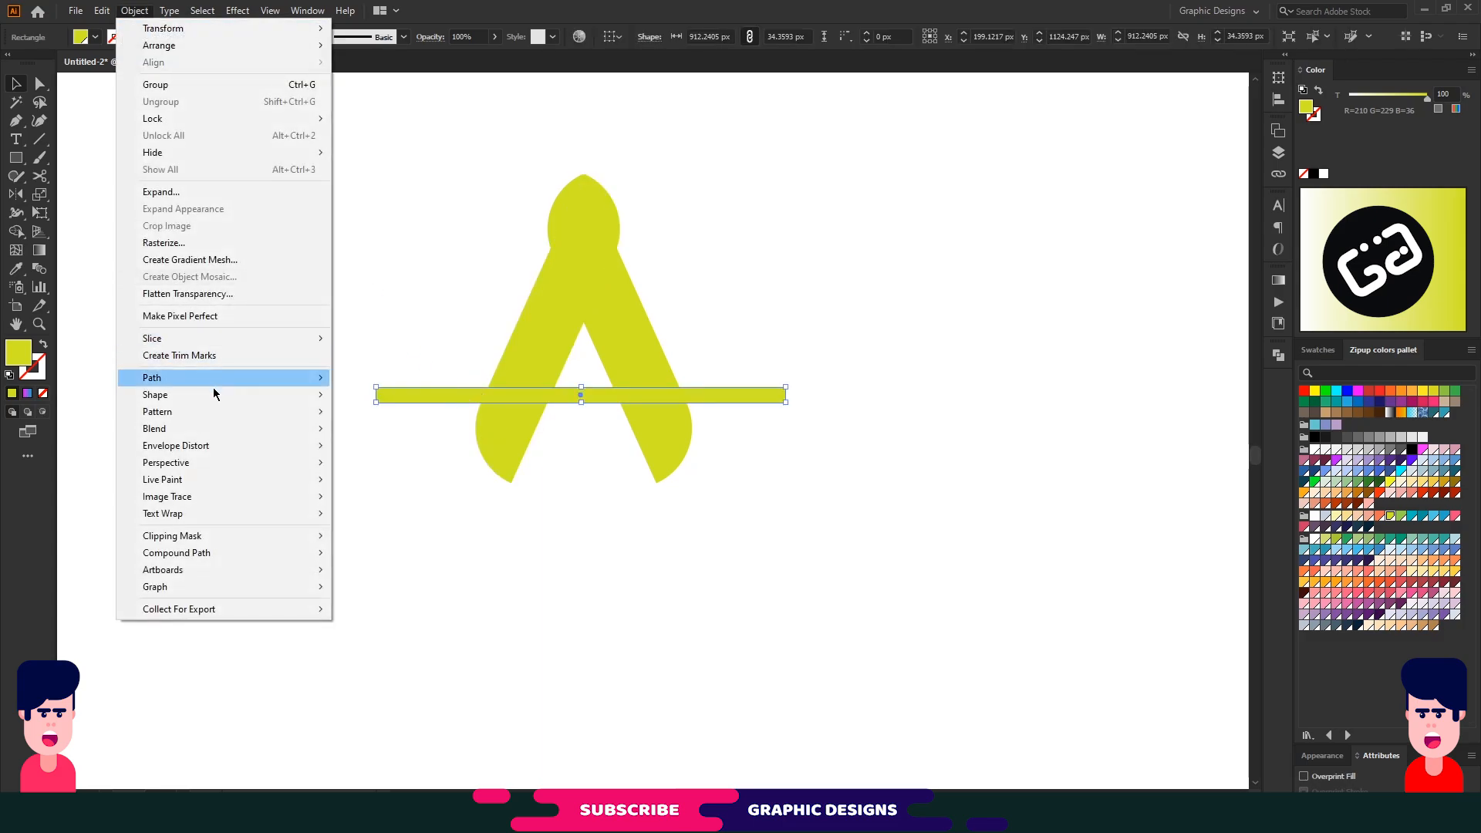
pyautogui.moveTo(253, 379)
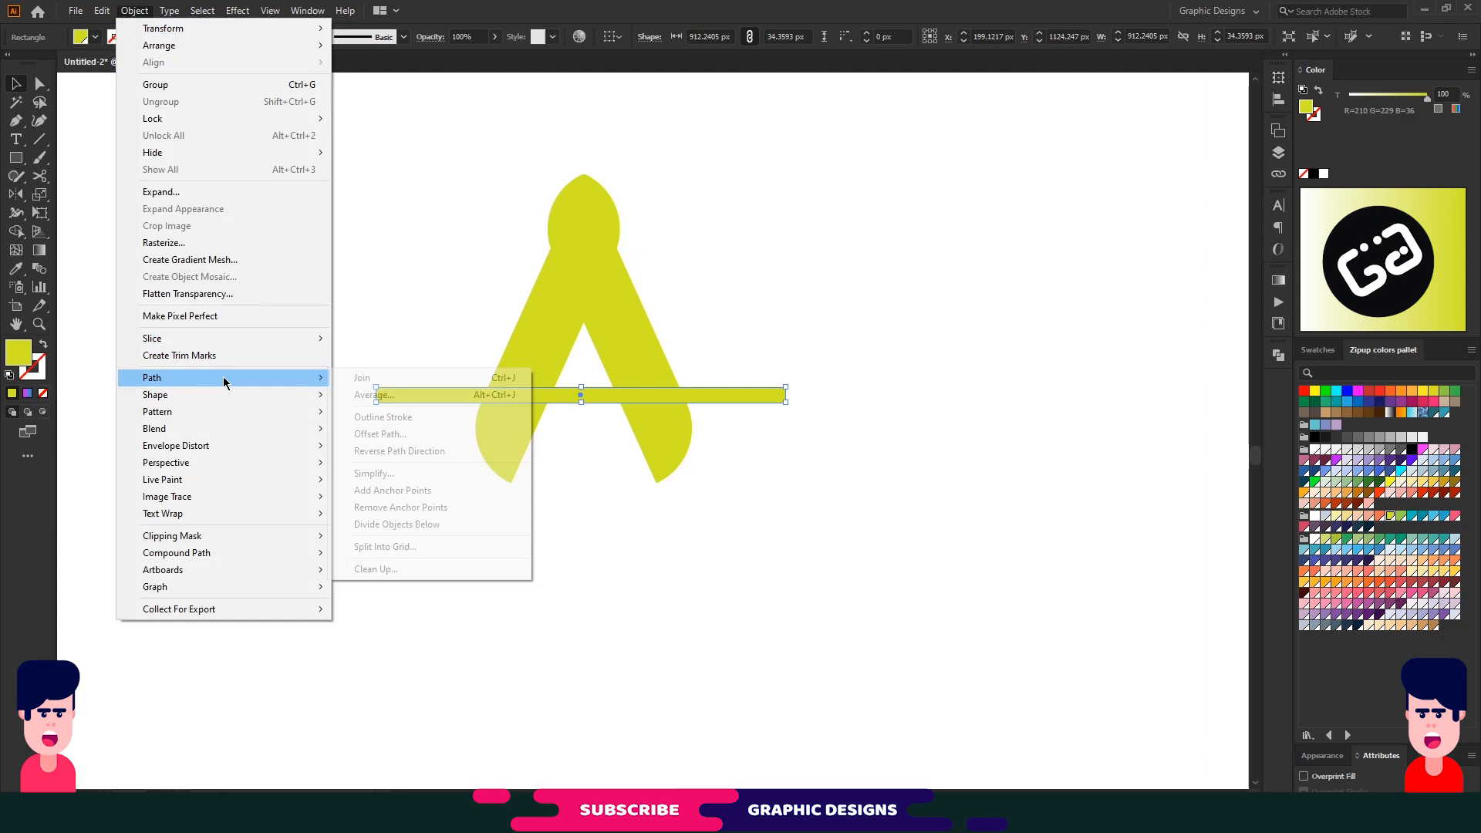
pyautogui.click(456, 435)
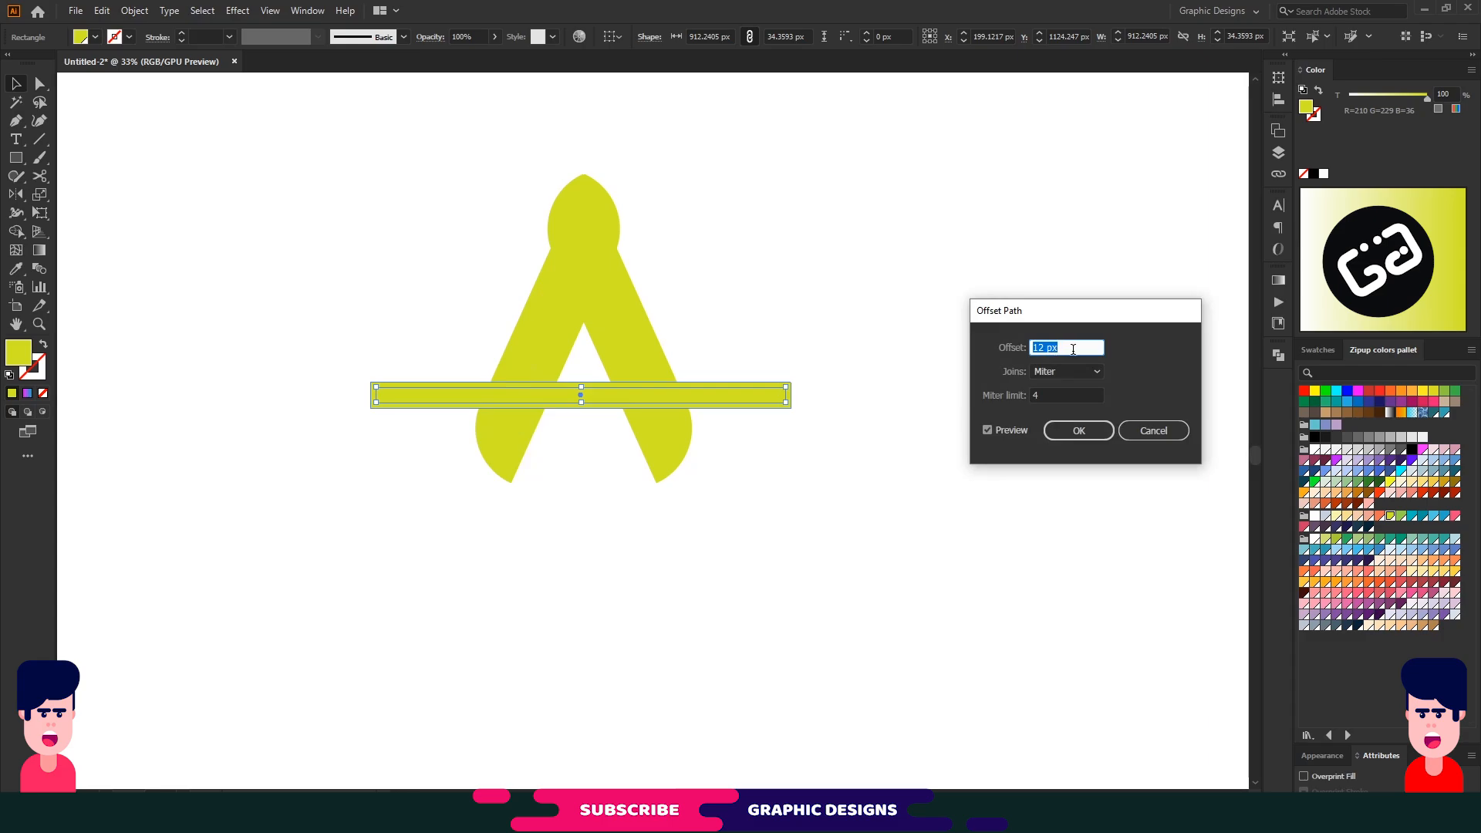
pyautogui.press('Up')
pyautogui.press('Up')
pyautogui.press('Up')
pyautogui.press('Up')
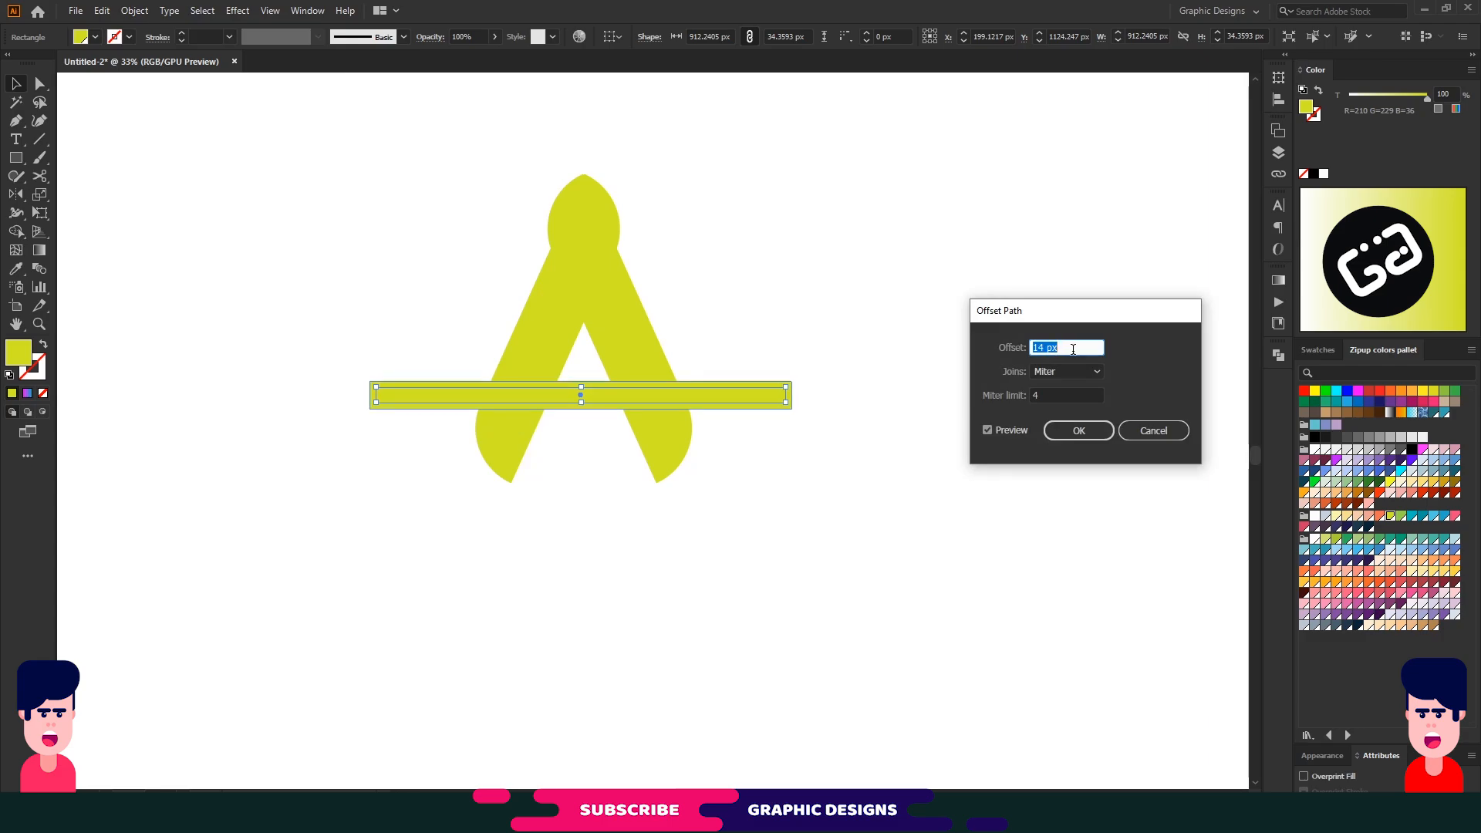
pyautogui.press('Down')
pyautogui.press('Down')
pyautogui.press('Down')
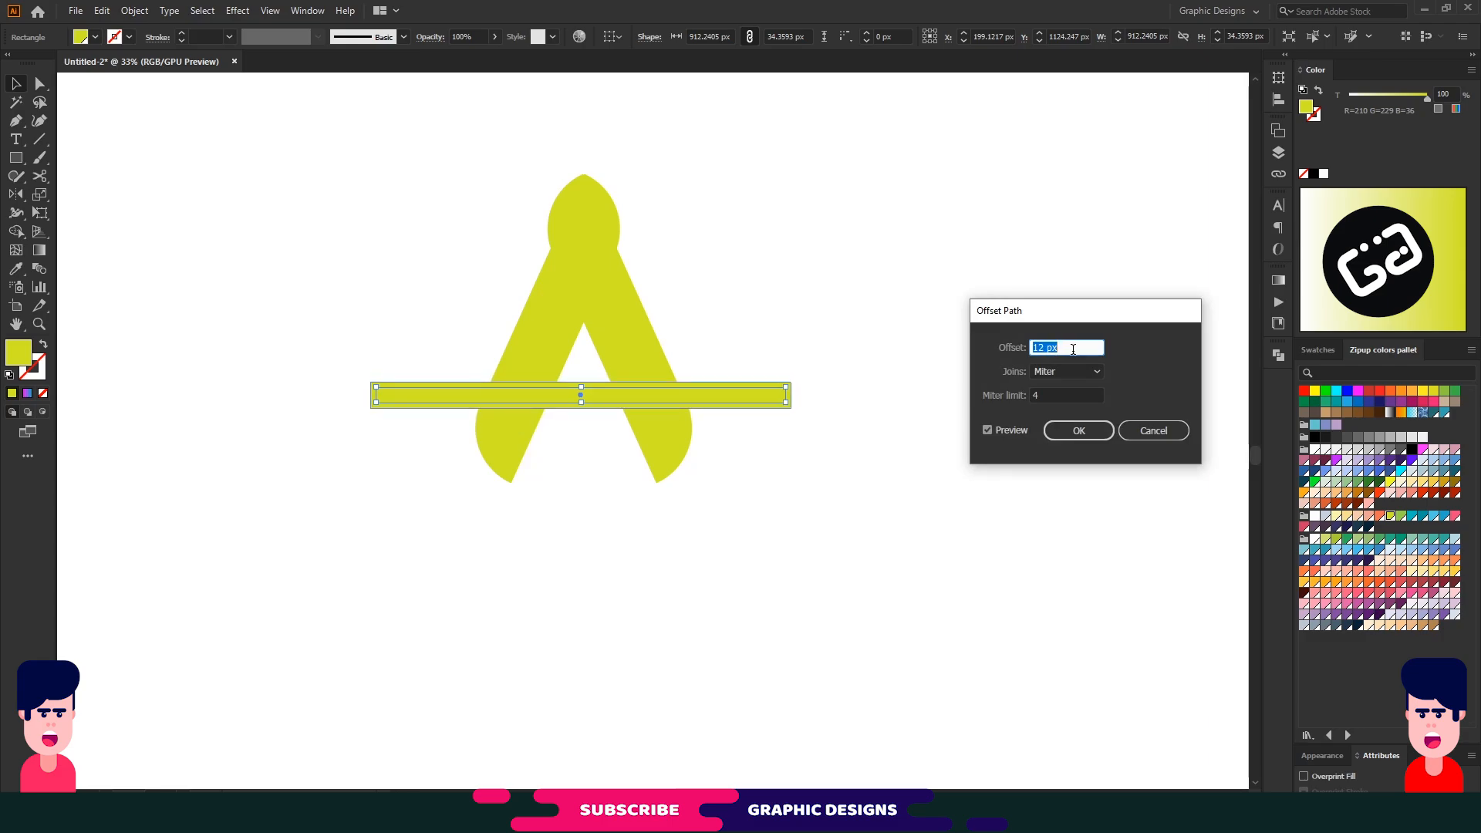
pyautogui.click(1077, 431)
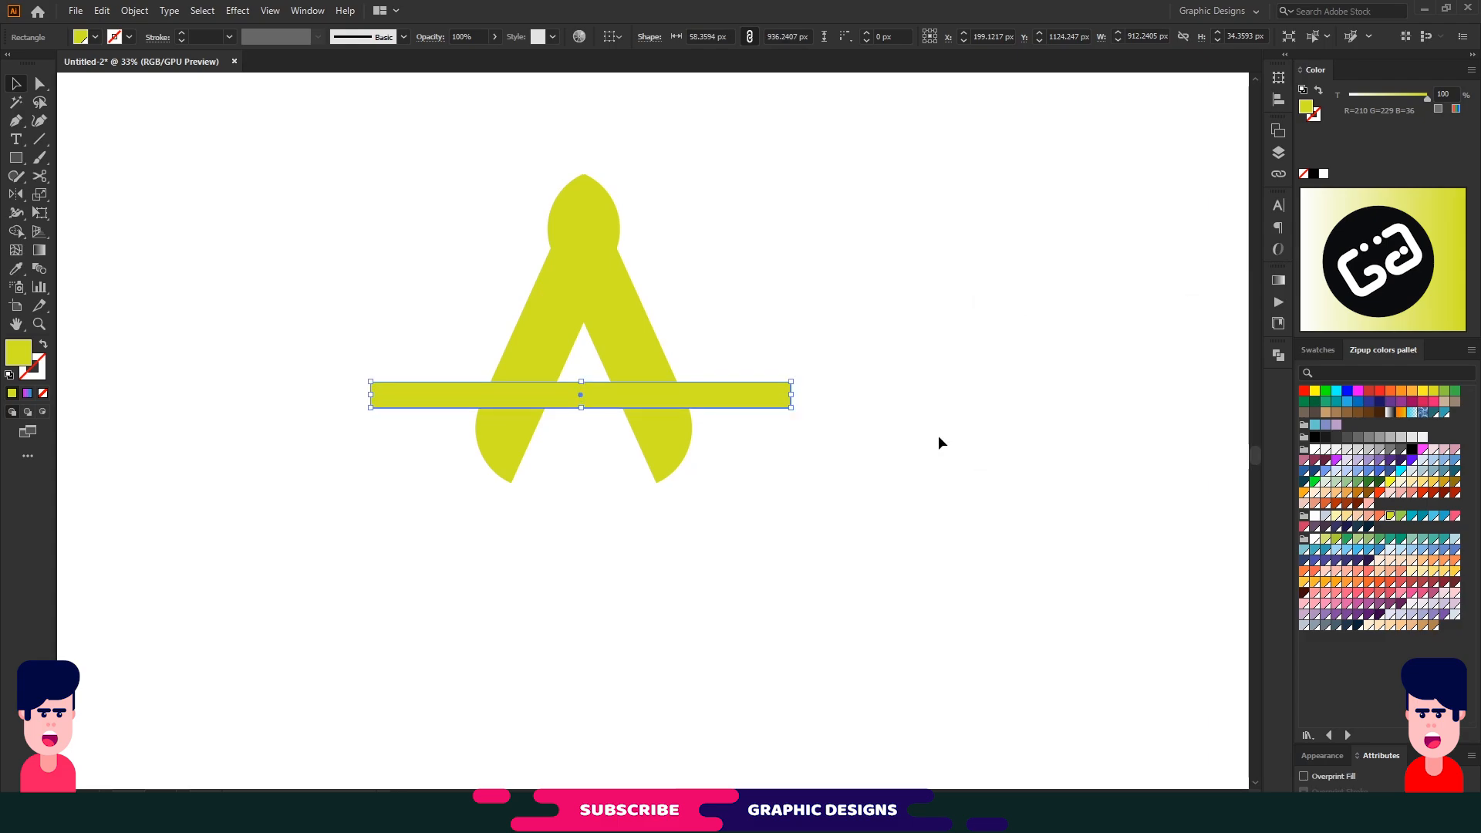
# - Remove the offset strips around the crossbar with the Shape Builder, cutting gaps above and below it through the A's right leg
pyautogui.moveTo(356, 512); pyautogui.dragTo(792, 300)
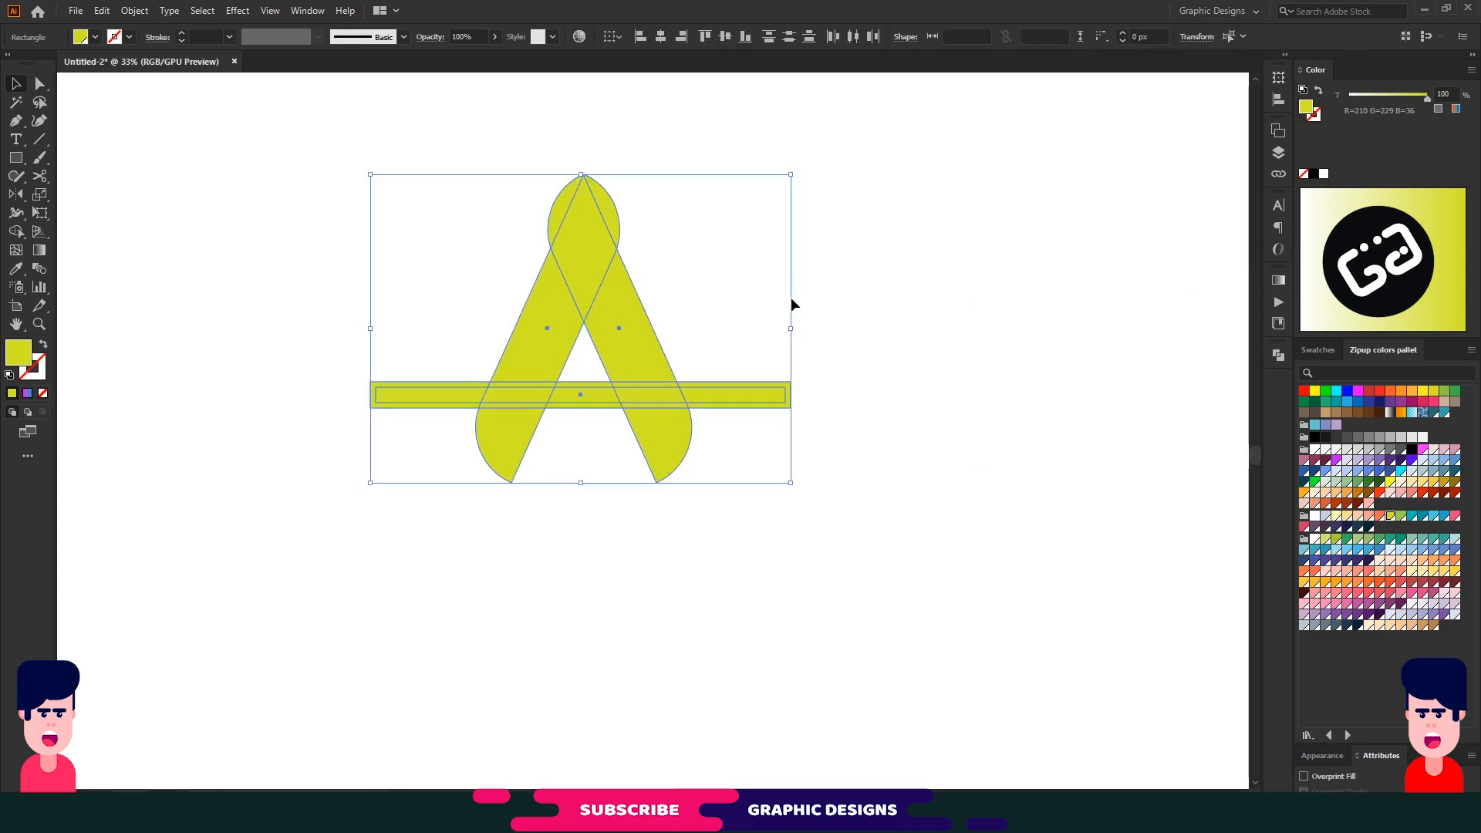
pyautogui.click(16, 233)
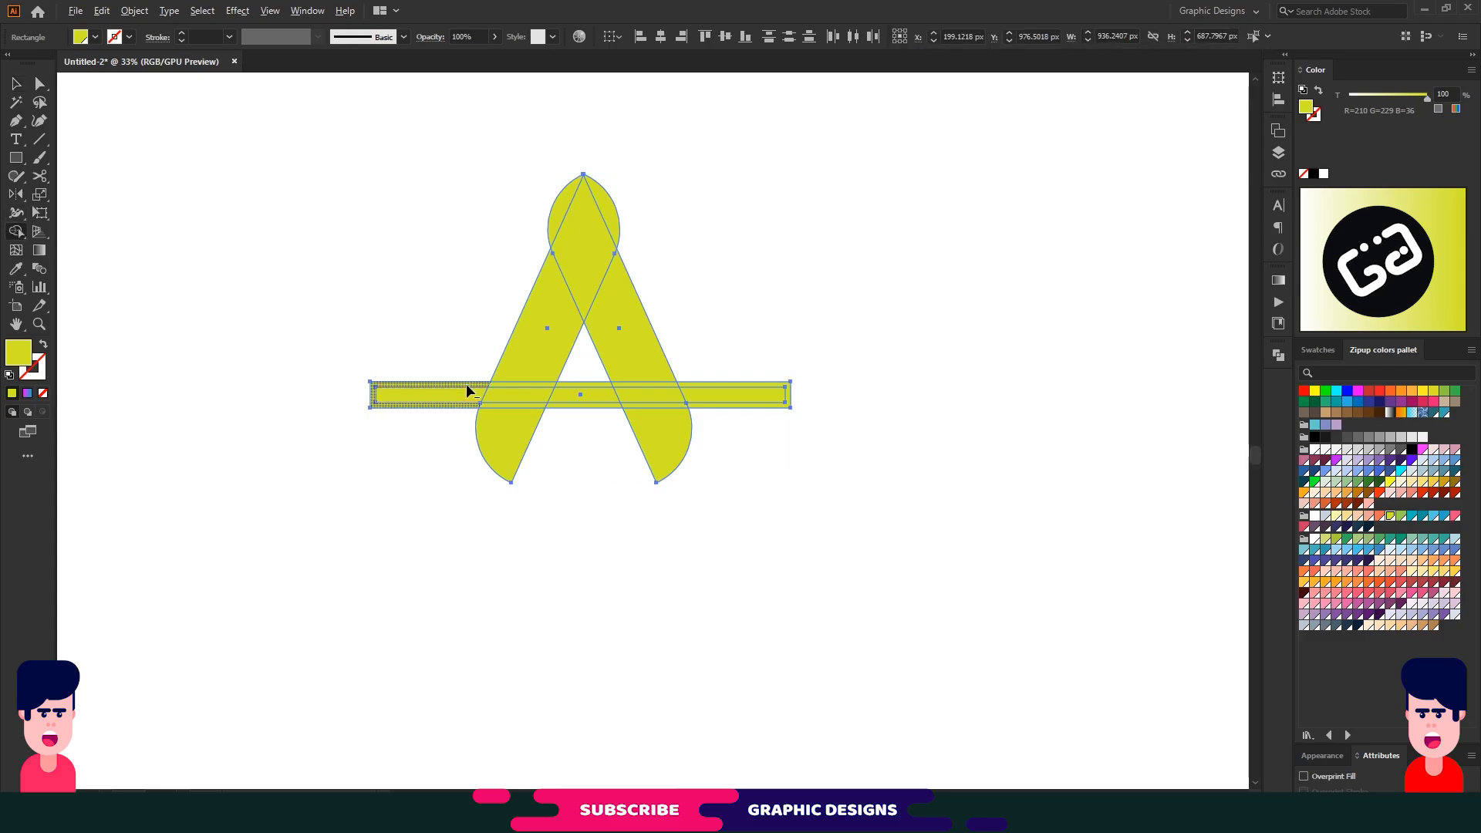
pyautogui.click(468, 391)
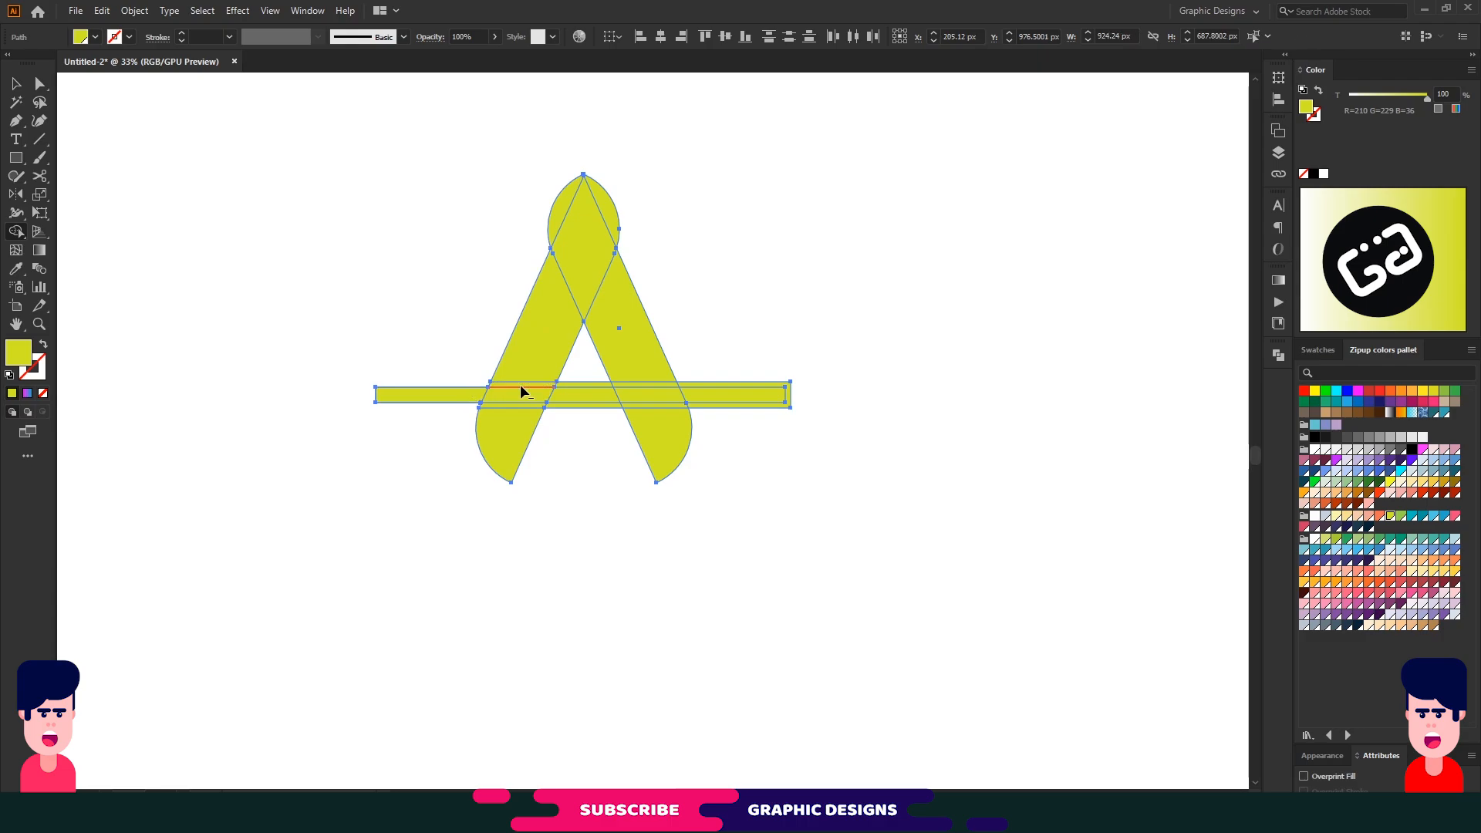
pyautogui.click(583, 386)
pyautogui.keyDown('alt'); pyautogui.click(582, 405); pyautogui.keyUp('alt')
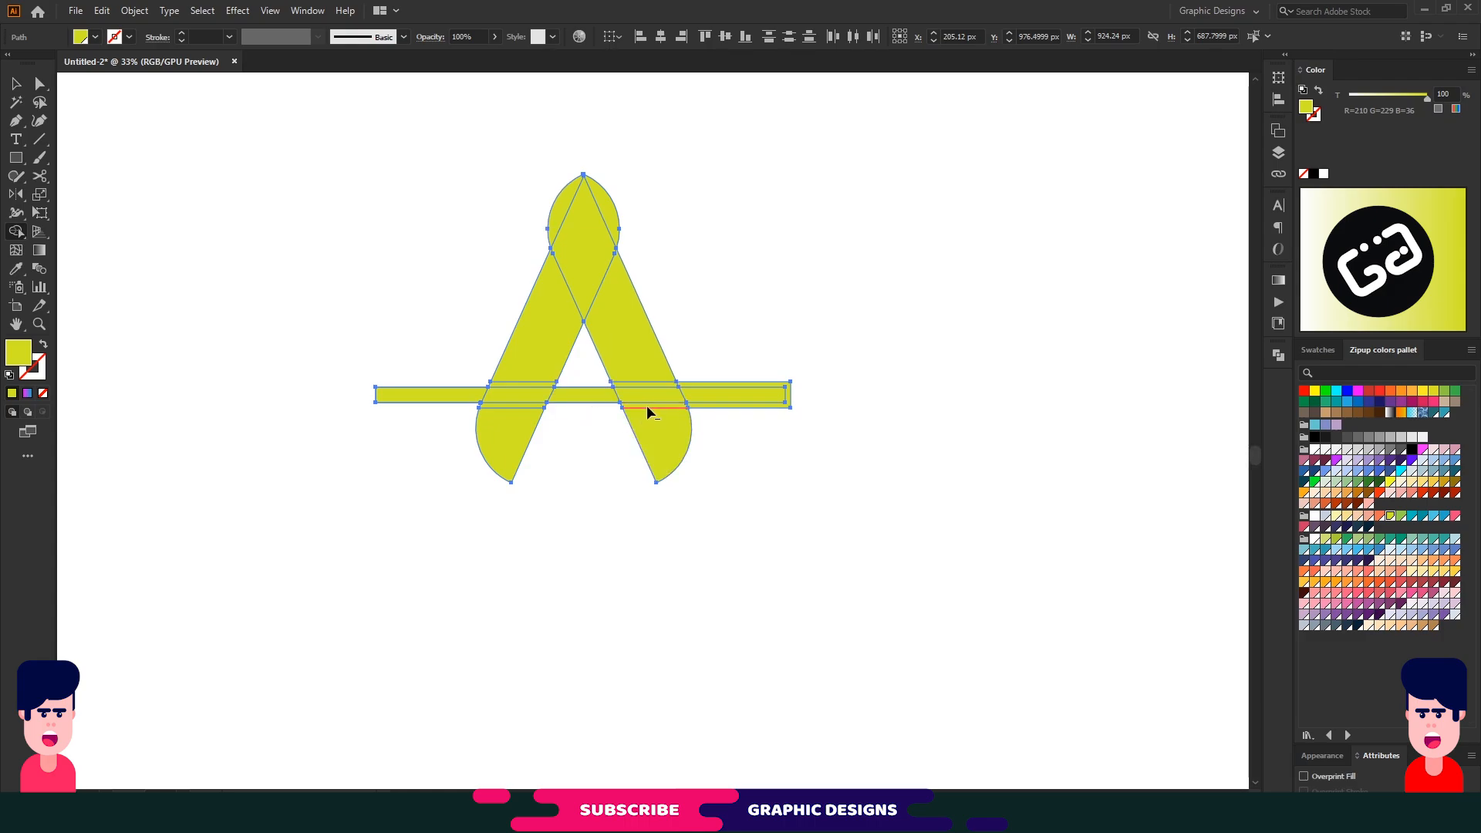
pyautogui.keyDown('alt'); pyautogui.click(720, 385); pyautogui.keyUp('alt')
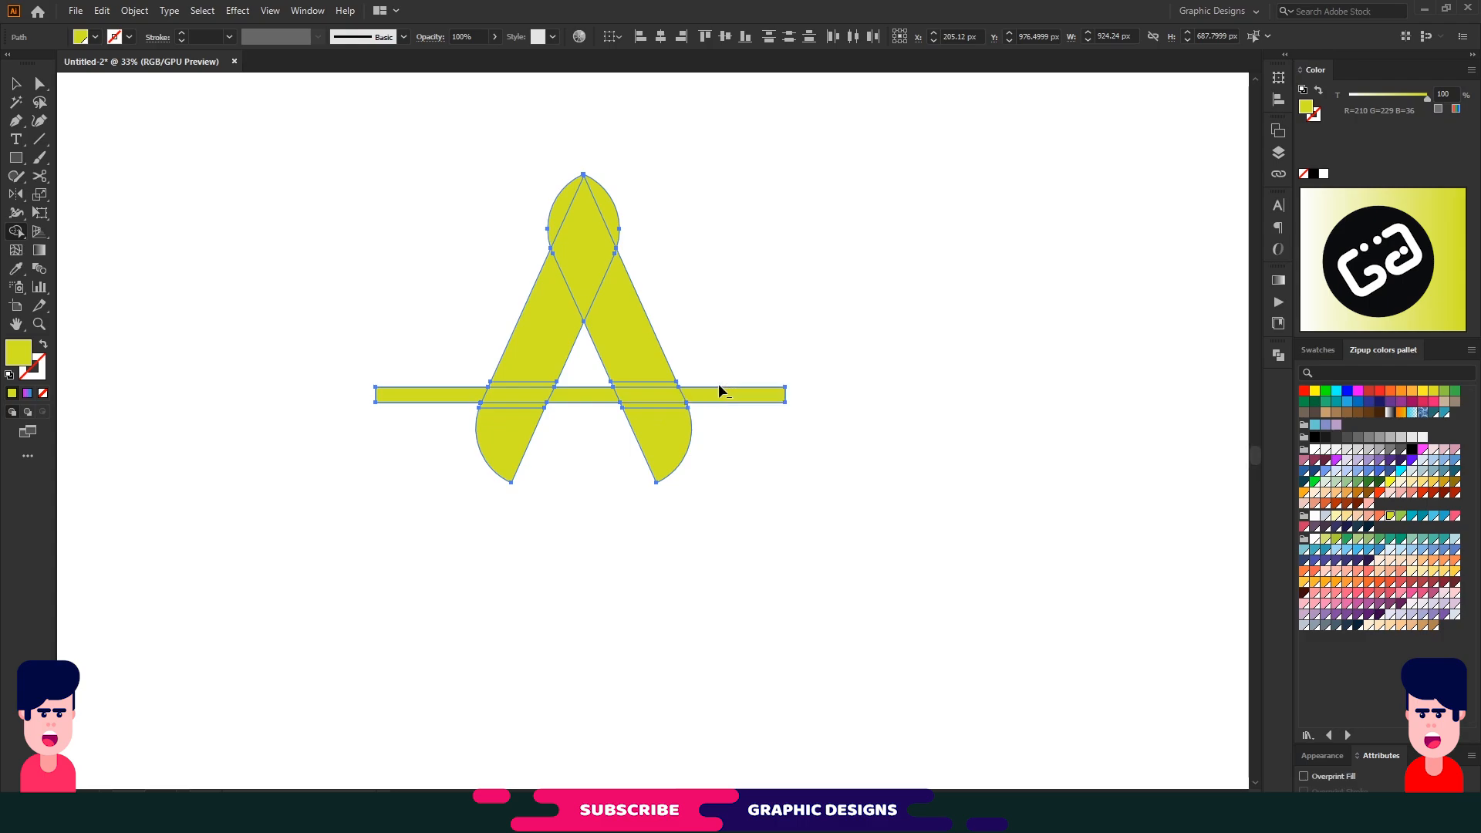
pyautogui.keyDown('alt'); pyautogui.click(656, 384); pyautogui.keyUp('alt')
pyautogui.keyDown('alt'); pyautogui.click(669, 405); pyautogui.keyUp('alt')
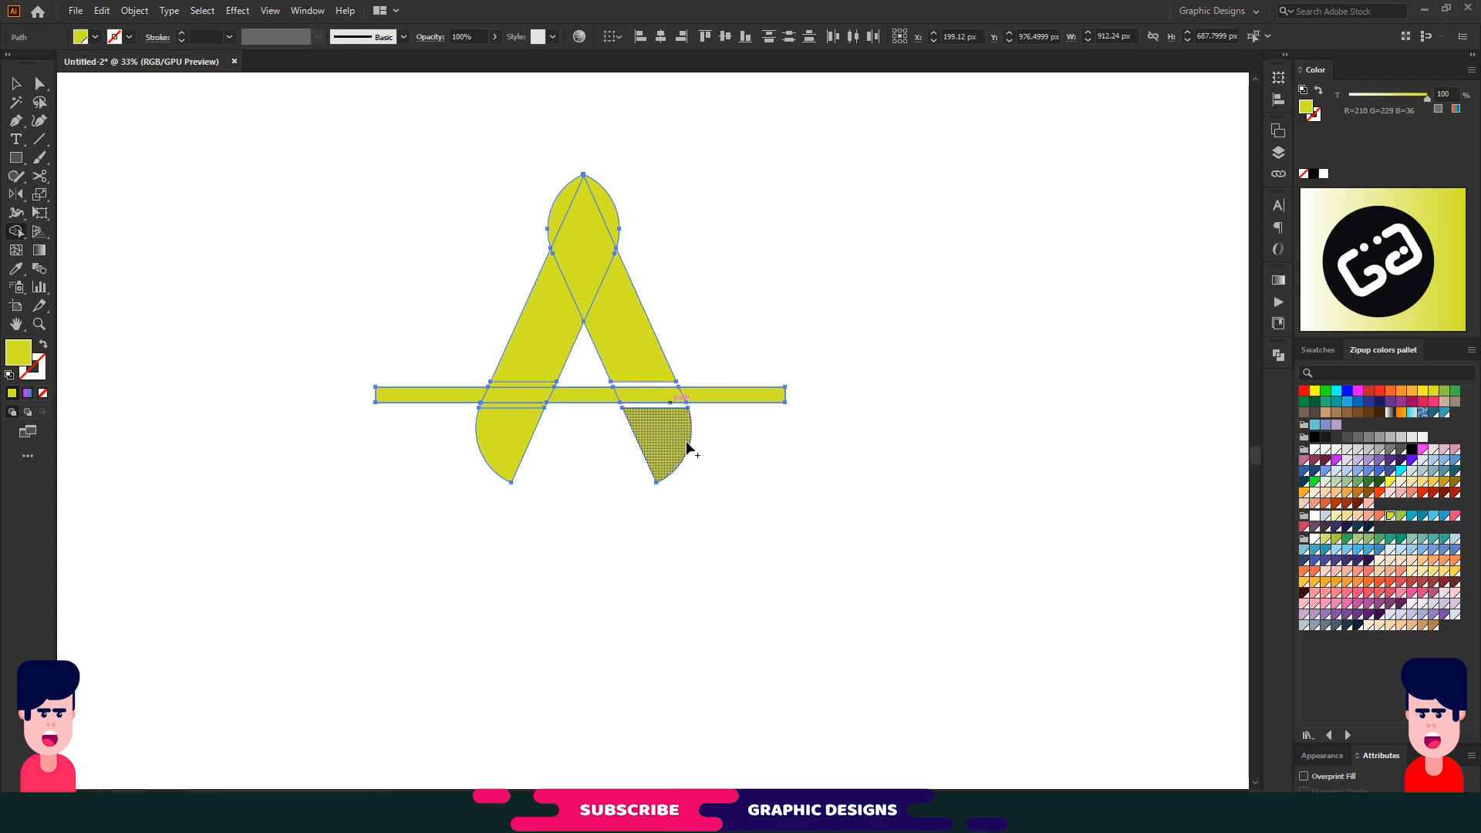
pyautogui.press('v')
pyautogui.click(558, 535)
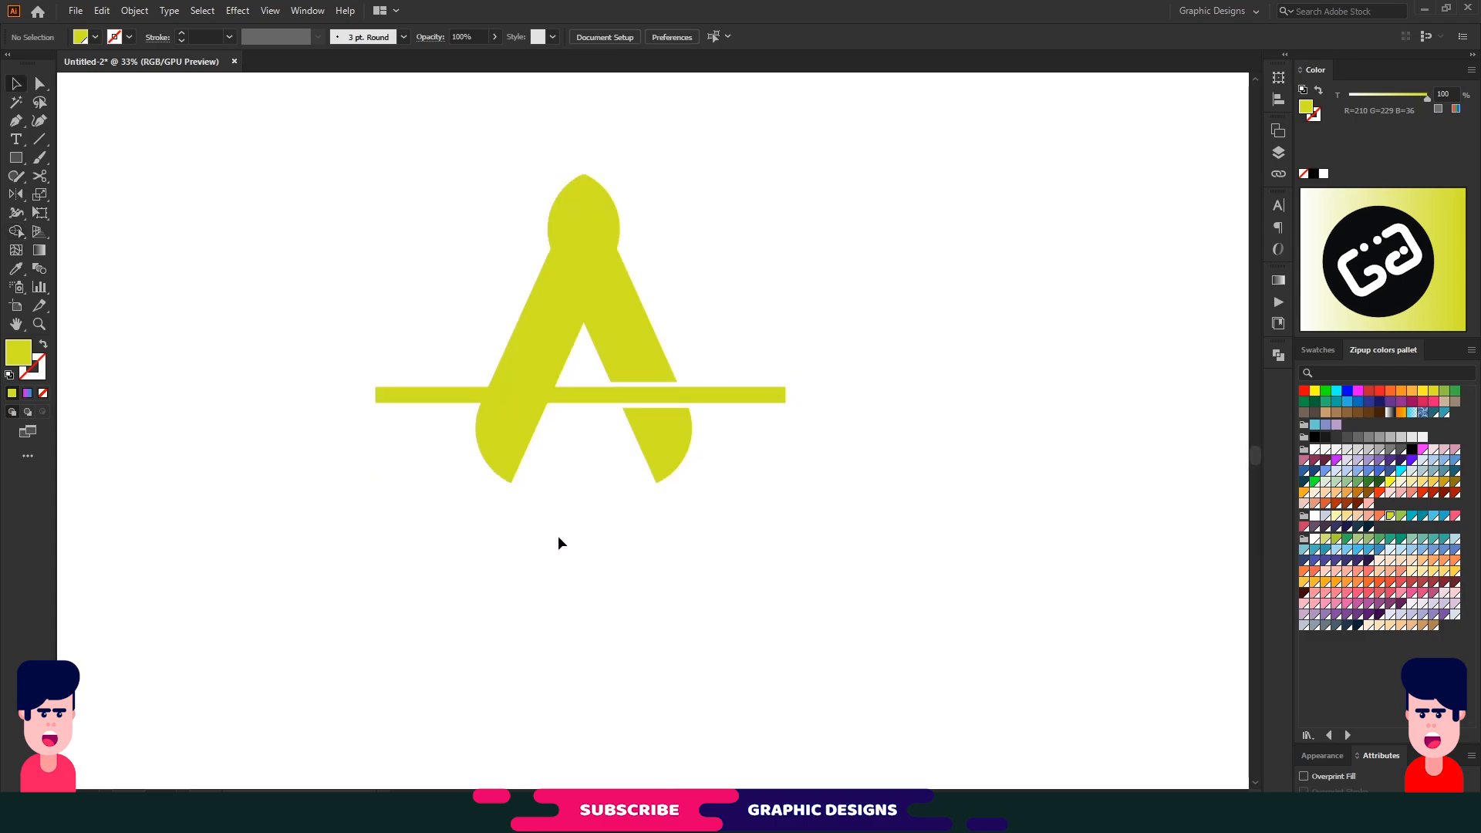
# - Merge the A's left leg pieces, from the apex down across the crossbar, into one continuous shape with the Shape Builder
pyautogui.click(550, 340)
pyautogui.moveTo(345, 501); pyautogui.dragTo(677, 154)
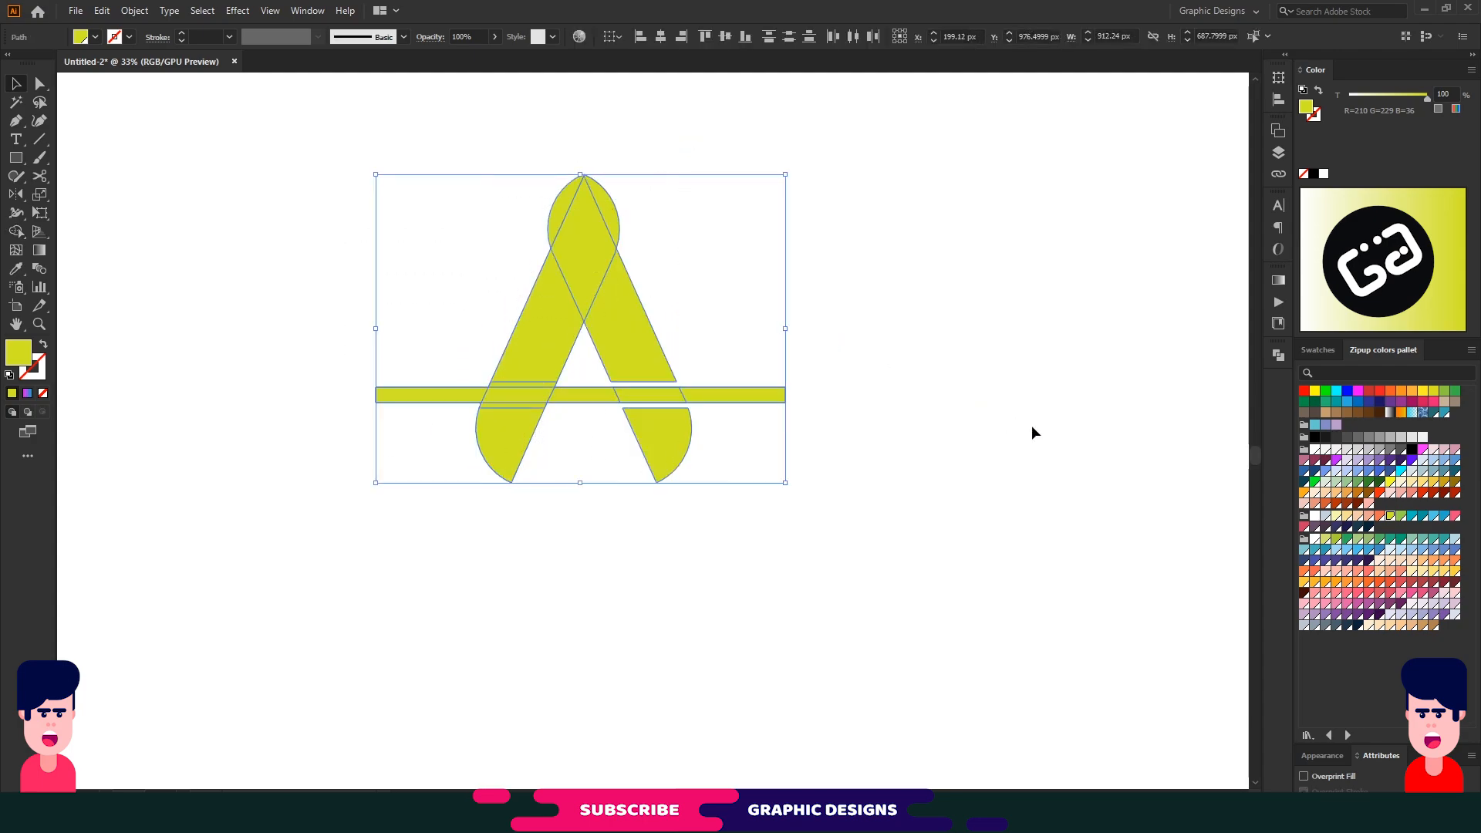
pyautogui.click(16, 231)
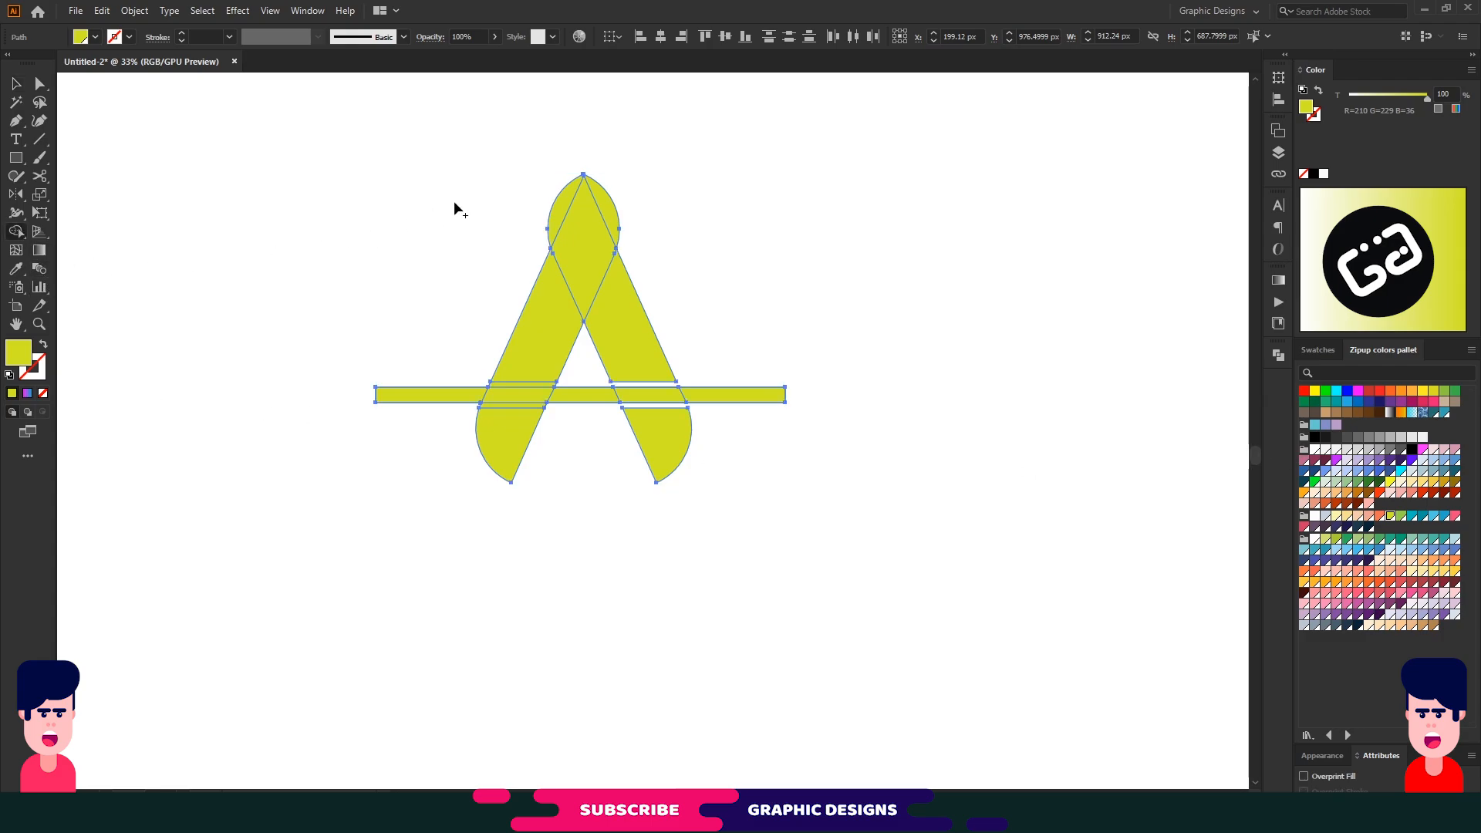
pyautogui.moveTo(600, 204); pyautogui.dragTo(511, 452)
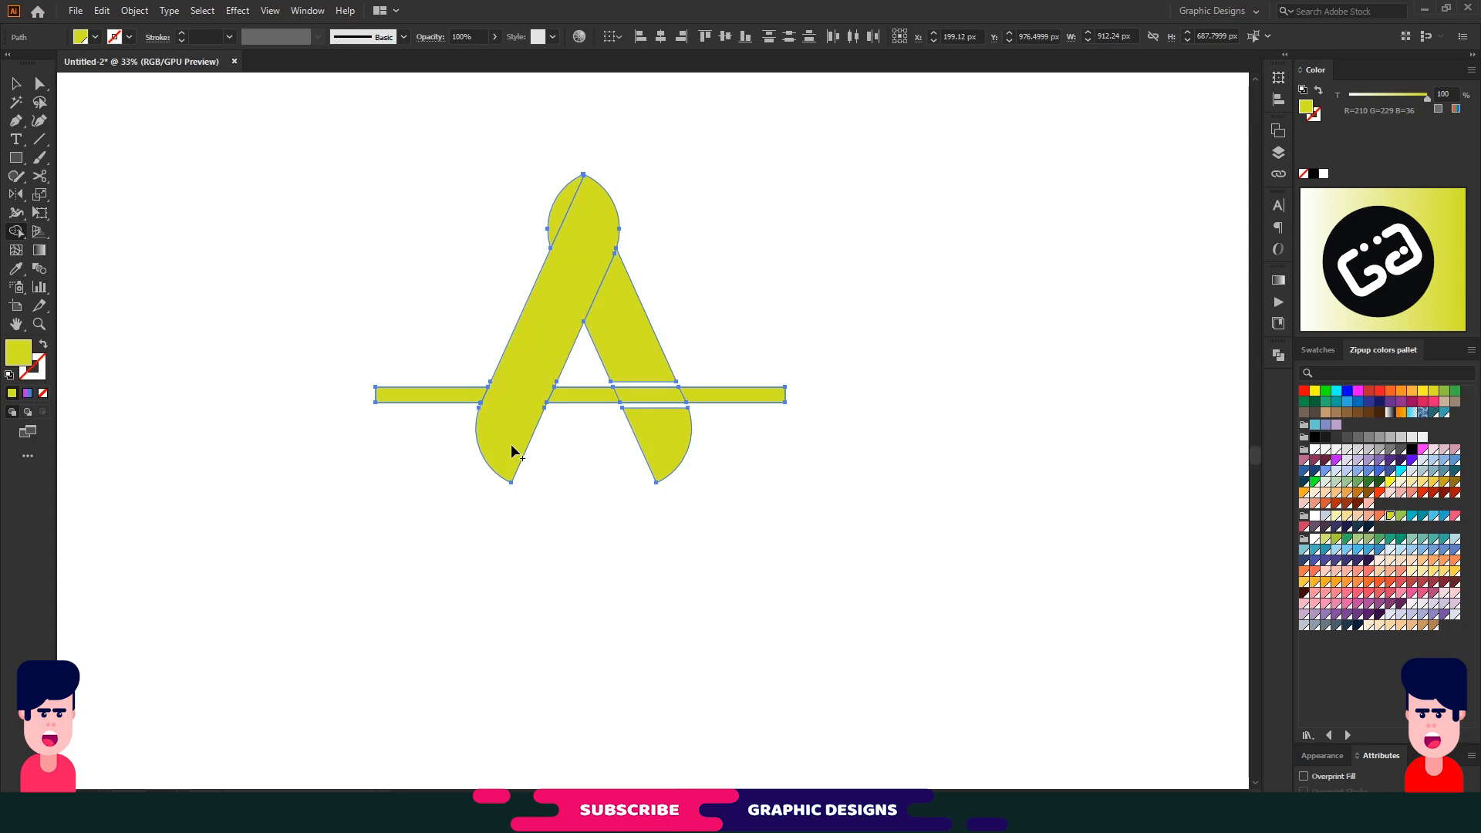
pyautogui.press('v')
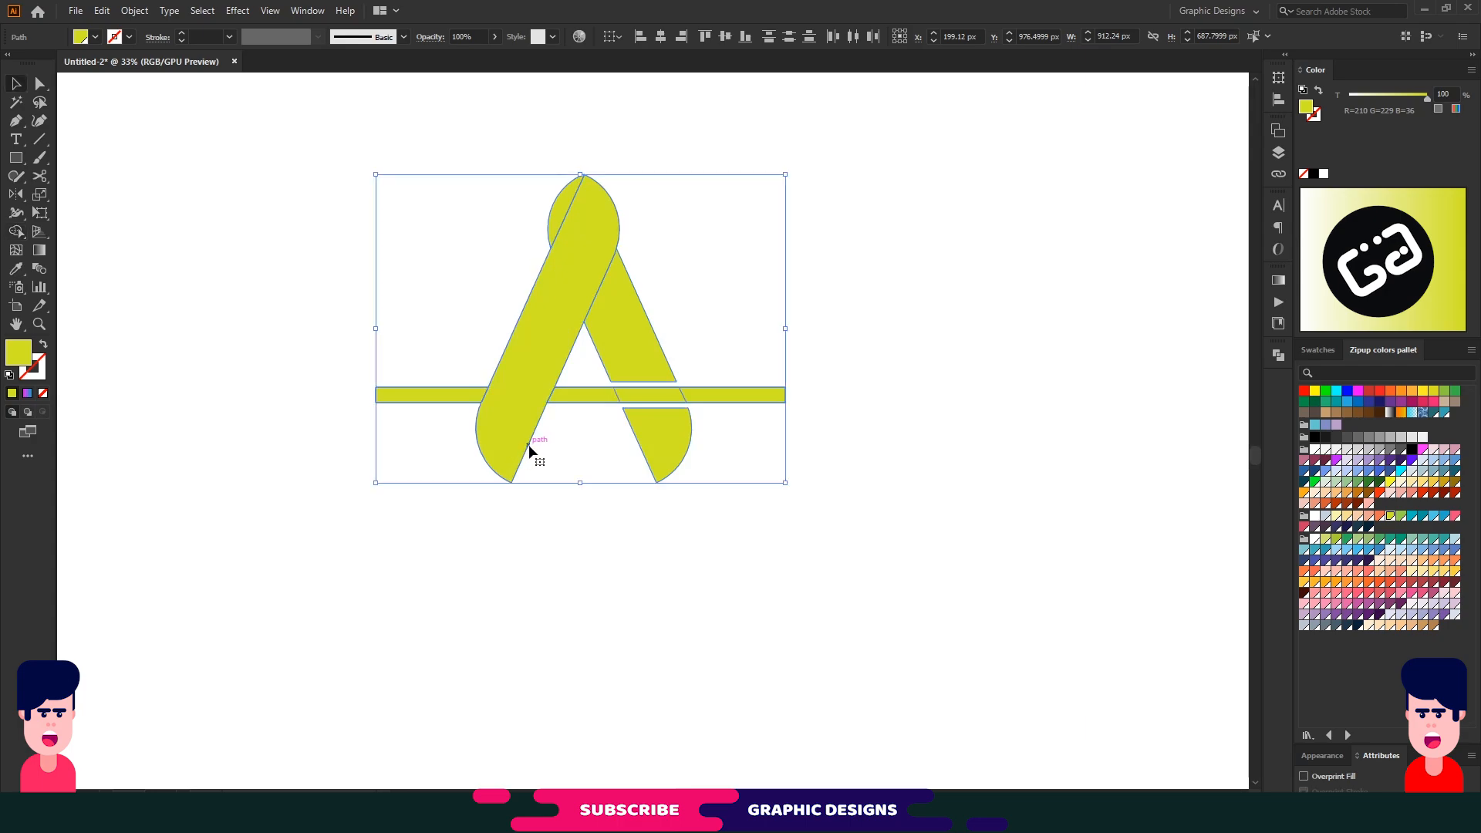
pyautogui.click(600, 527)
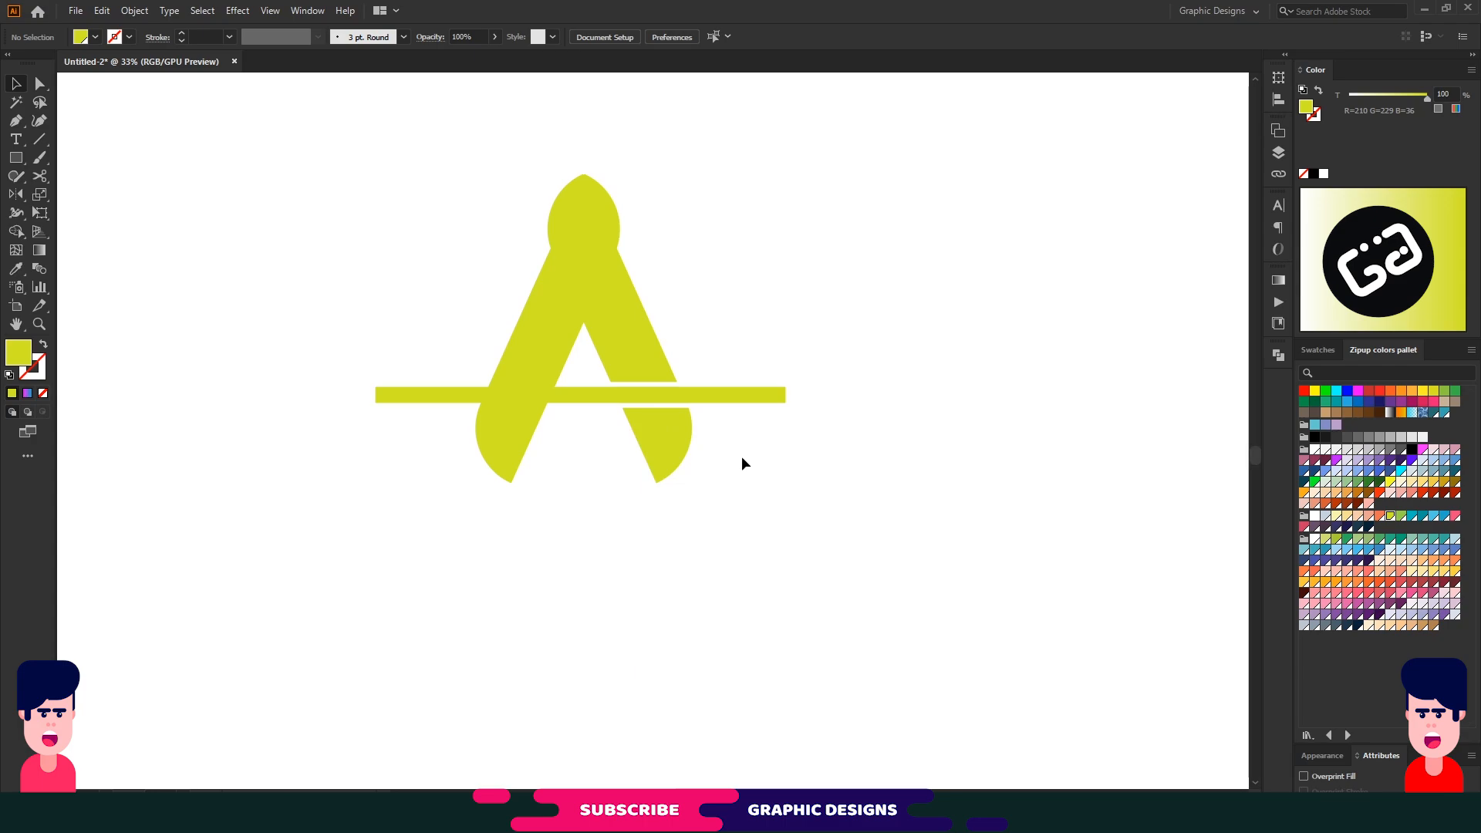
# - Draw a circle about 520 px wide beside the A and subtract a rectangle over its left half to leave a semicircle
pyautogui.click(34, 168)
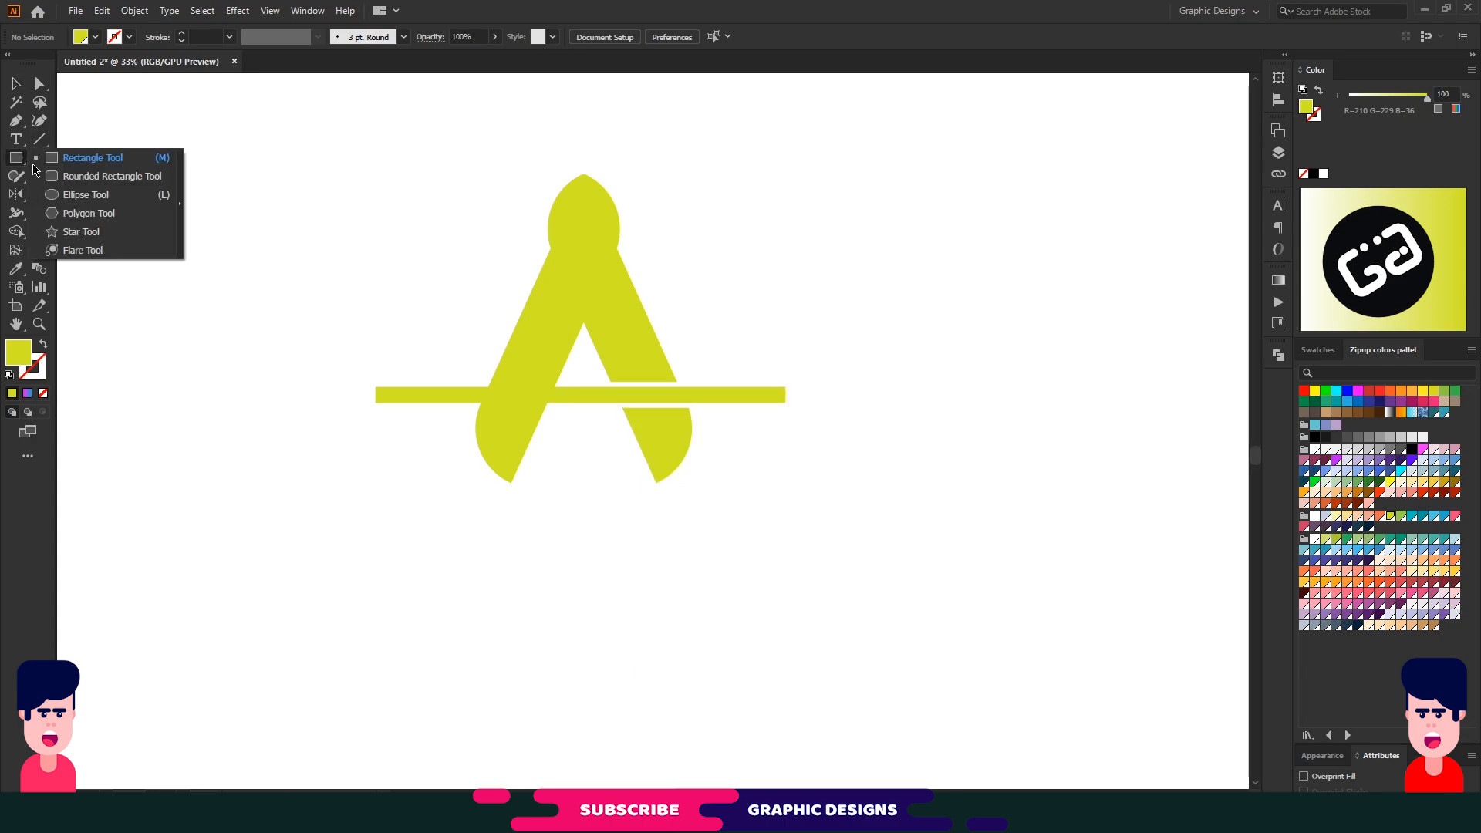
pyautogui.click(85, 195)
pyautogui.moveTo(870, 206); pyautogui.dragTo(1104, 422)
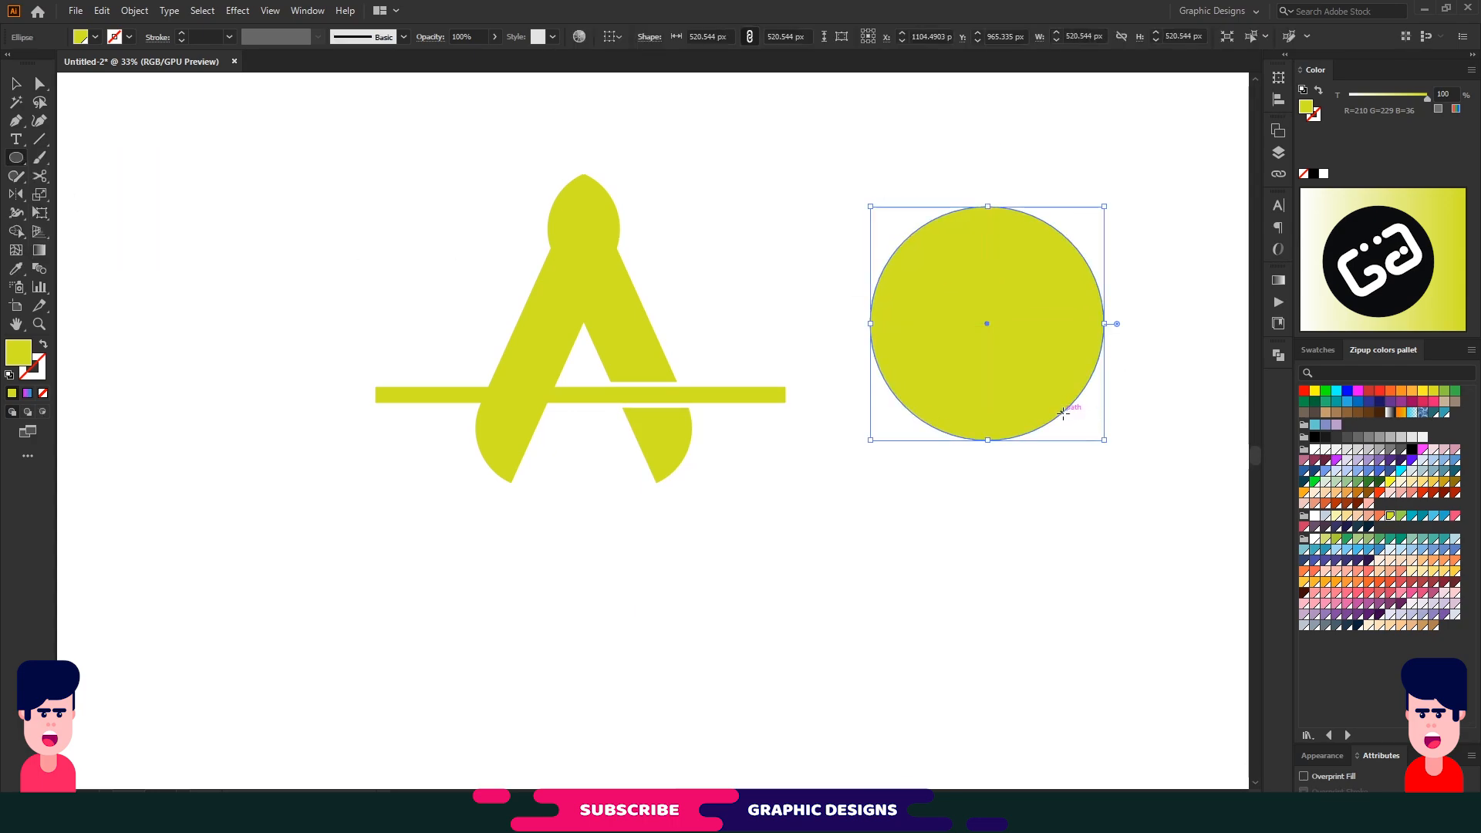
pyautogui.press('m')
pyautogui.moveTo(816, 179); pyautogui.dragTo(988, 494)
pyautogui.press('v')
pyautogui.moveTo(876, 530); pyautogui.dragTo(1120, 345)
pyautogui.click(1278, 355)
pyautogui.click(1279, 356)
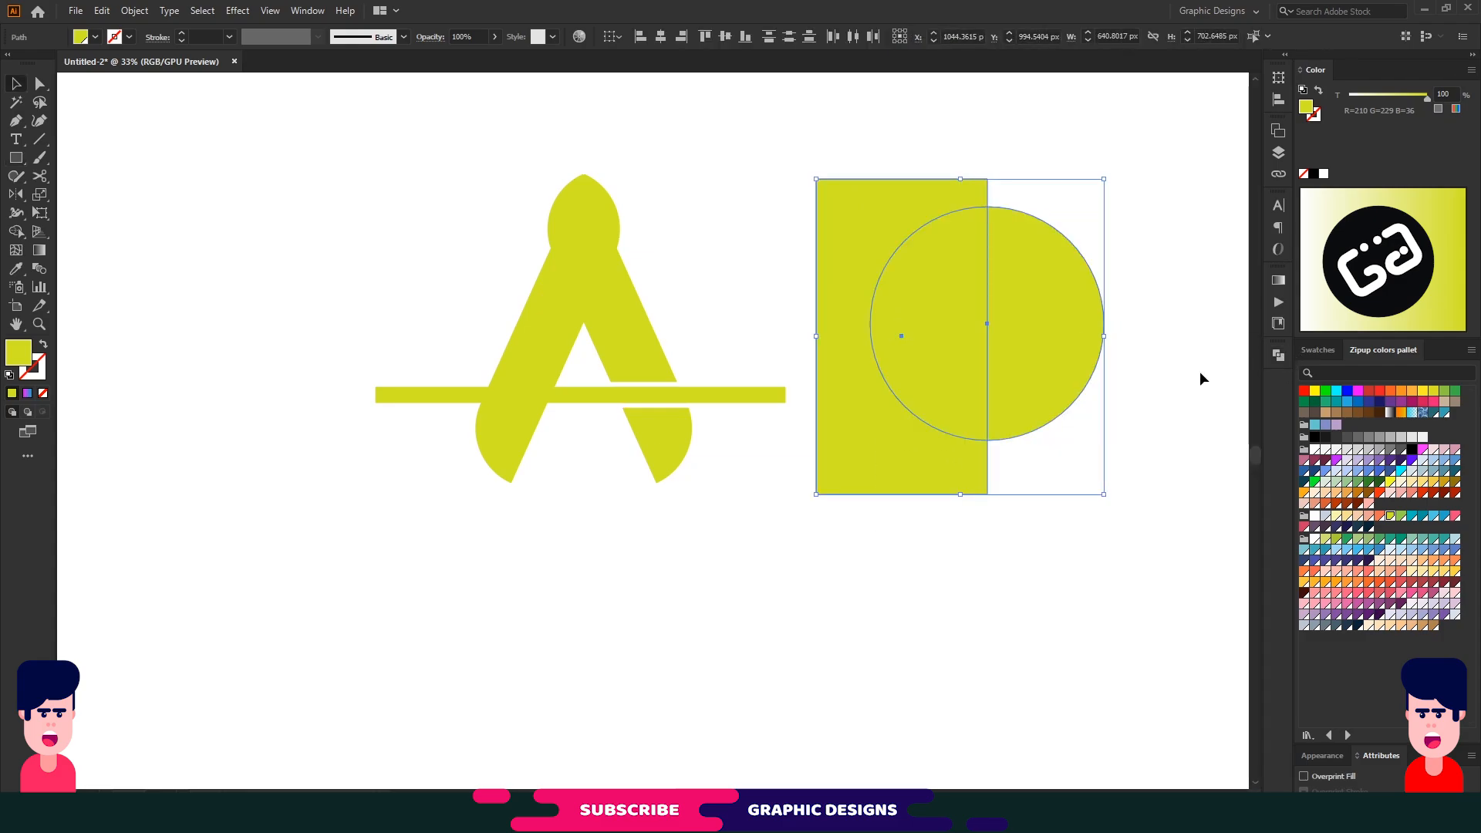
pyautogui.click(1278, 356)
pyautogui.click(1127, 389)
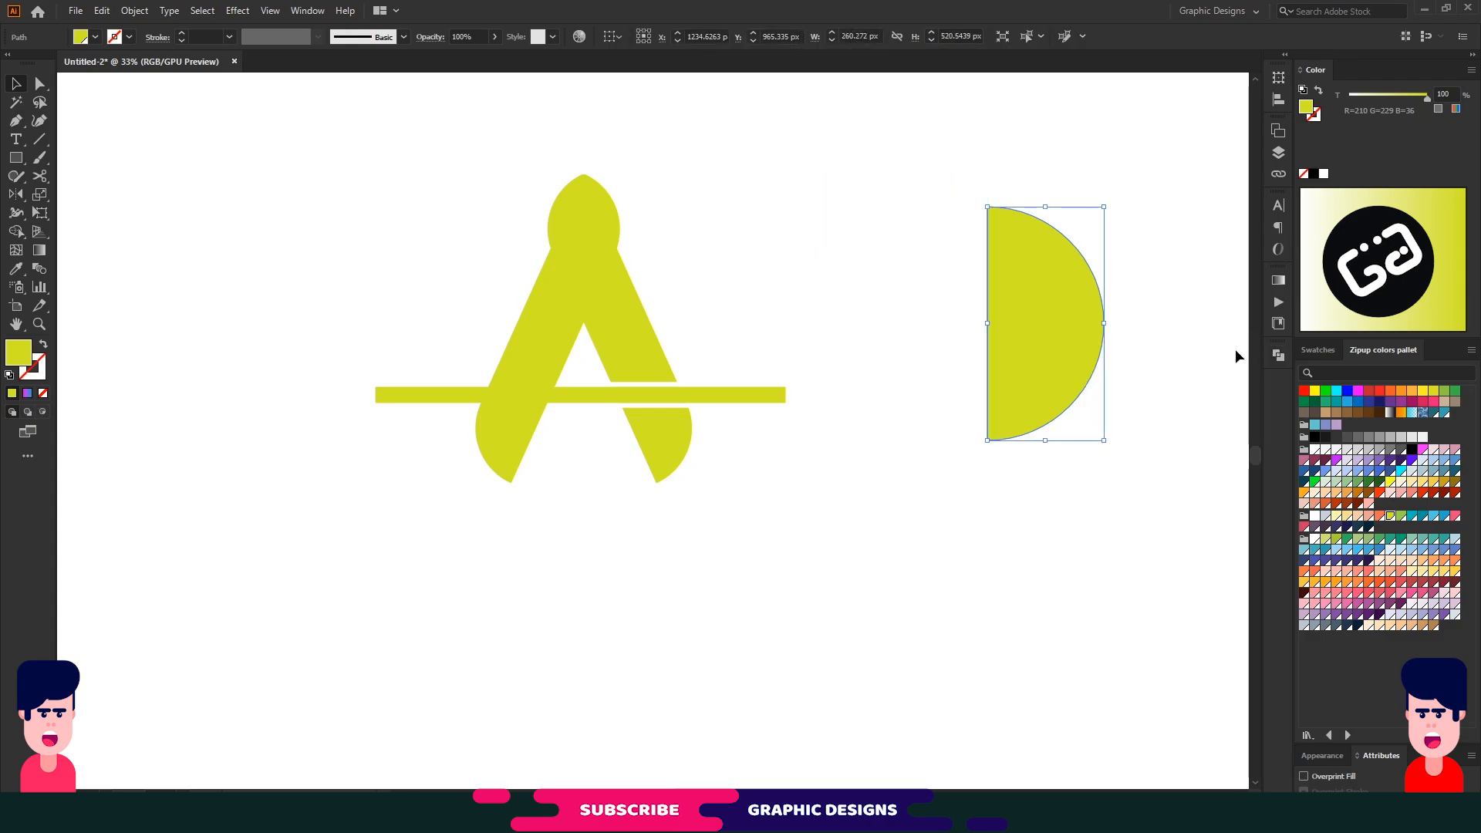
# - Swap the semicircle's fill and stroke and set its stroke weight to about 105 px to form a D
pyautogui.click(44, 347)
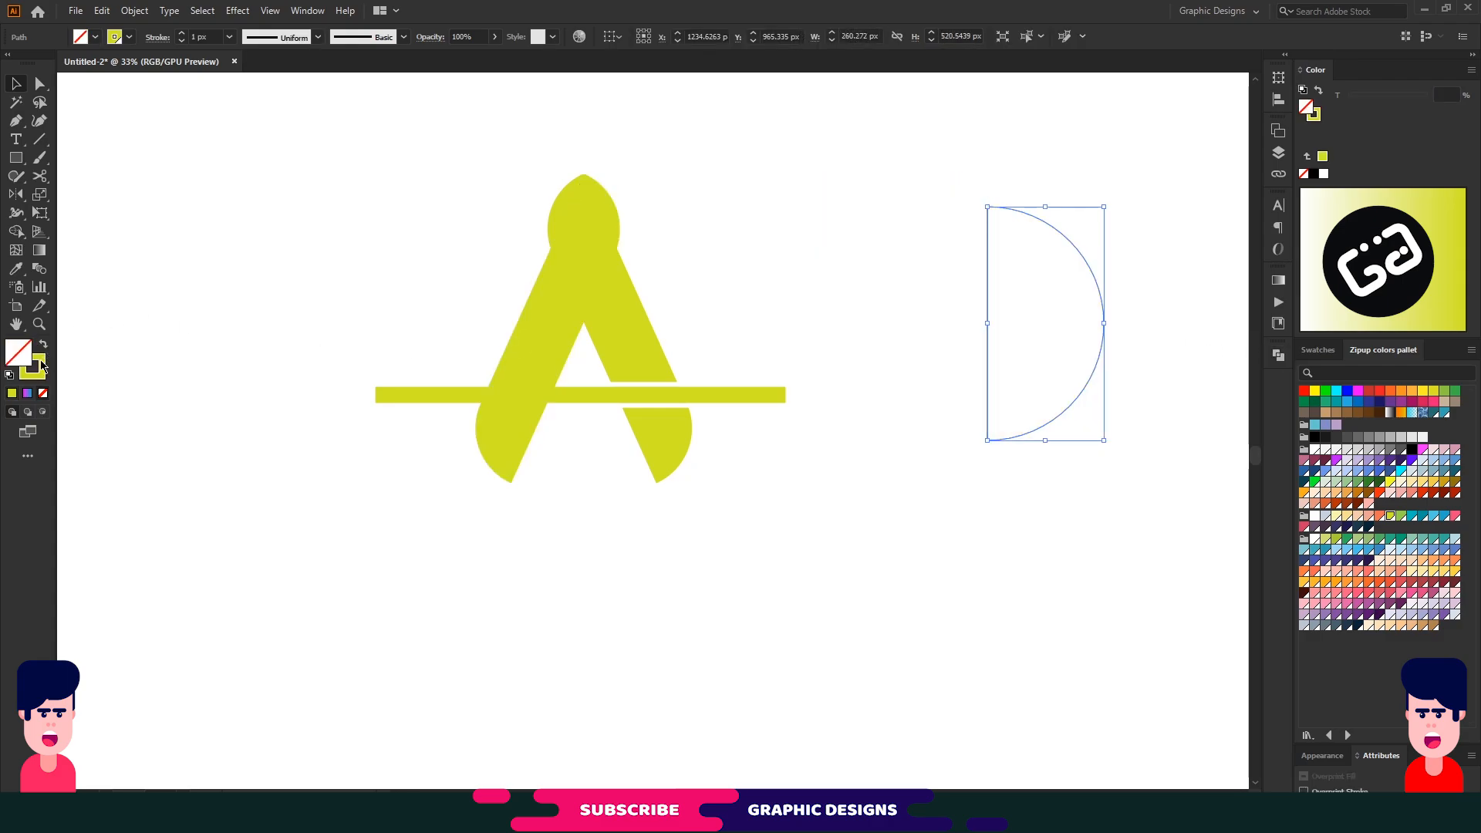
pyautogui.click(43, 364)
pyautogui.click(196, 36)
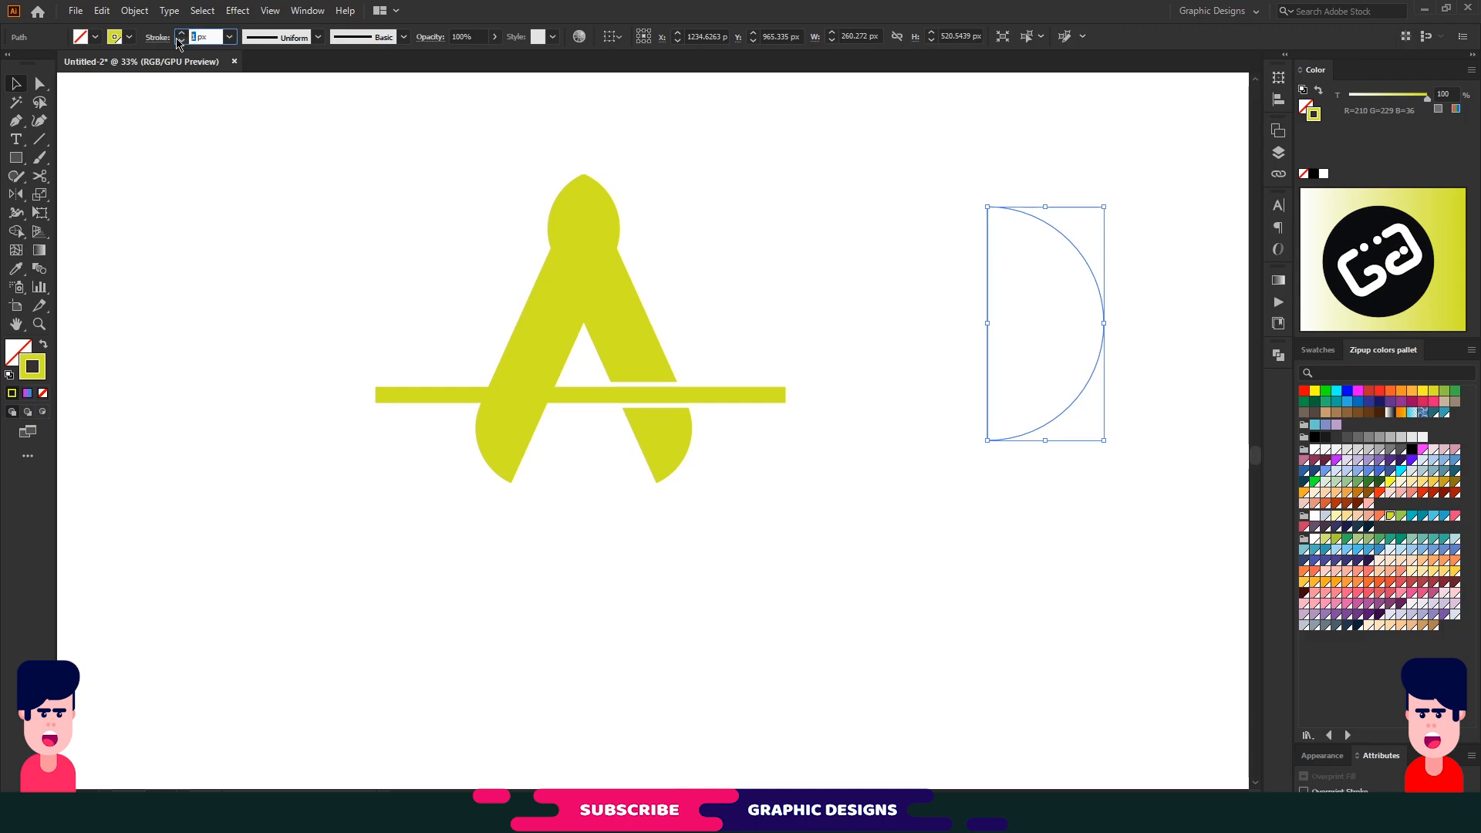
pyautogui.write('40')
pyautogui.press('Return')
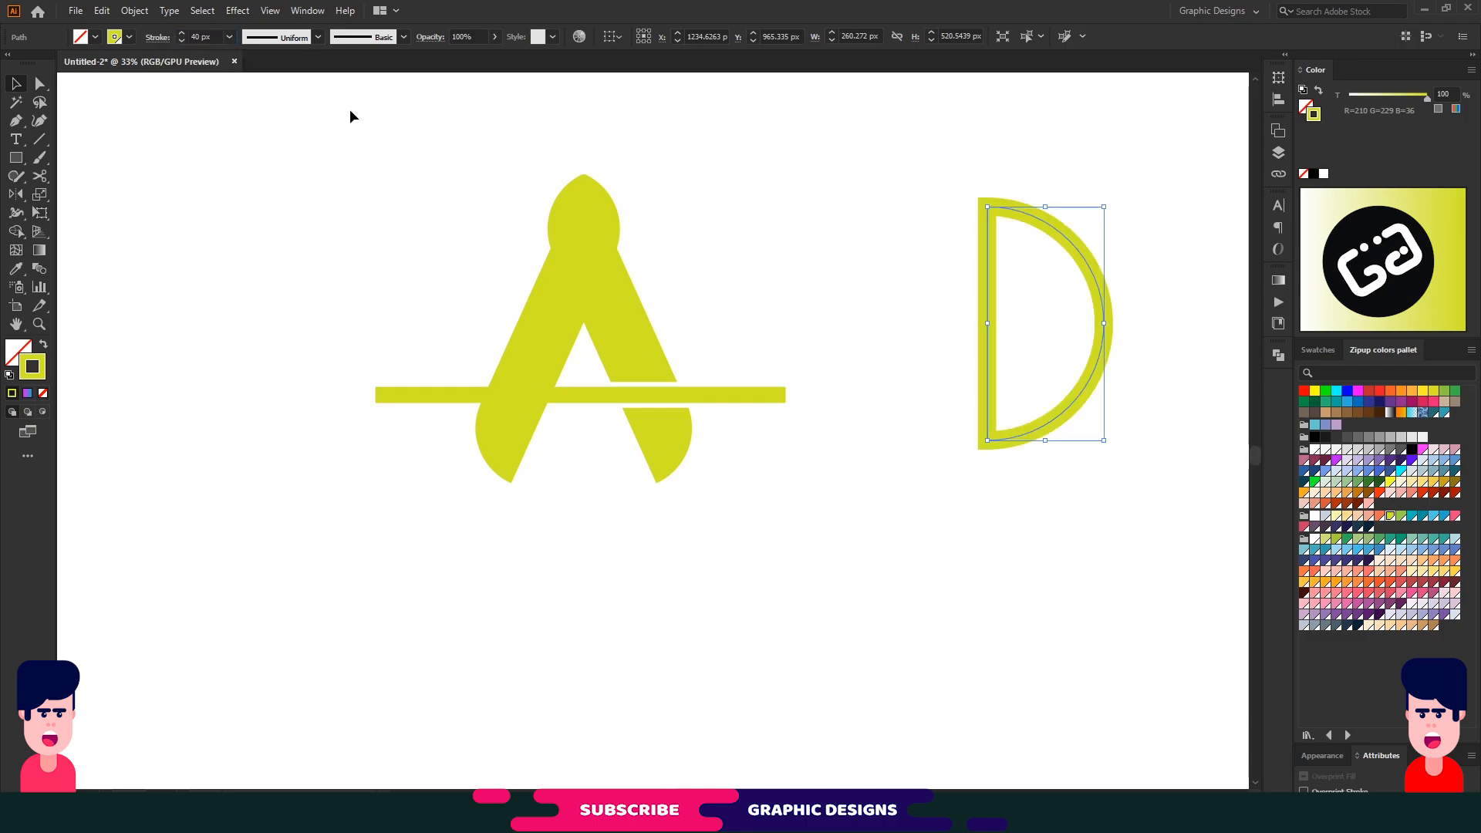
pyautogui.click(182, 33)
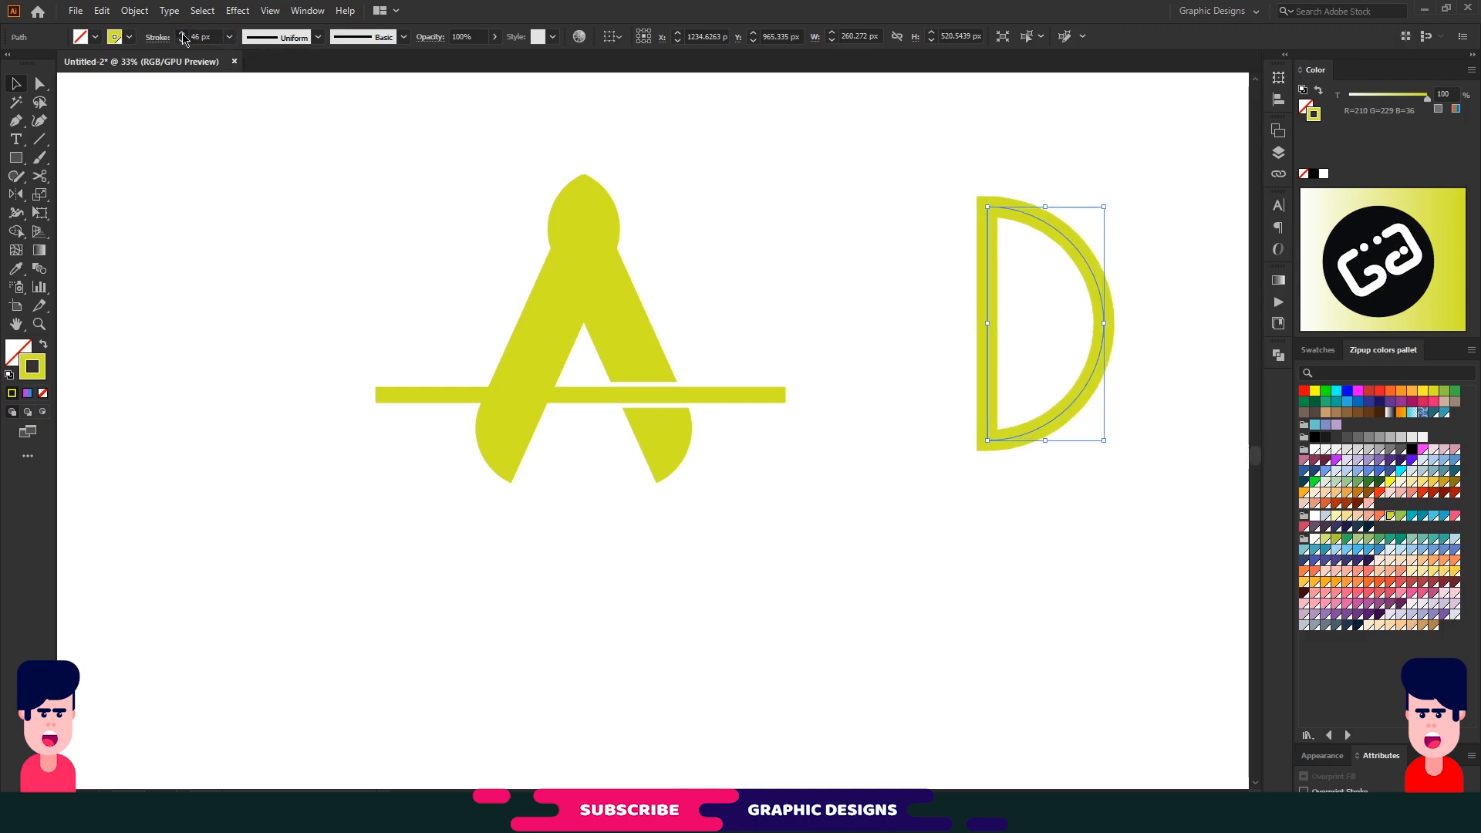
pyautogui.moveTo(183, 35); pyautogui.dragTo(183, 35)
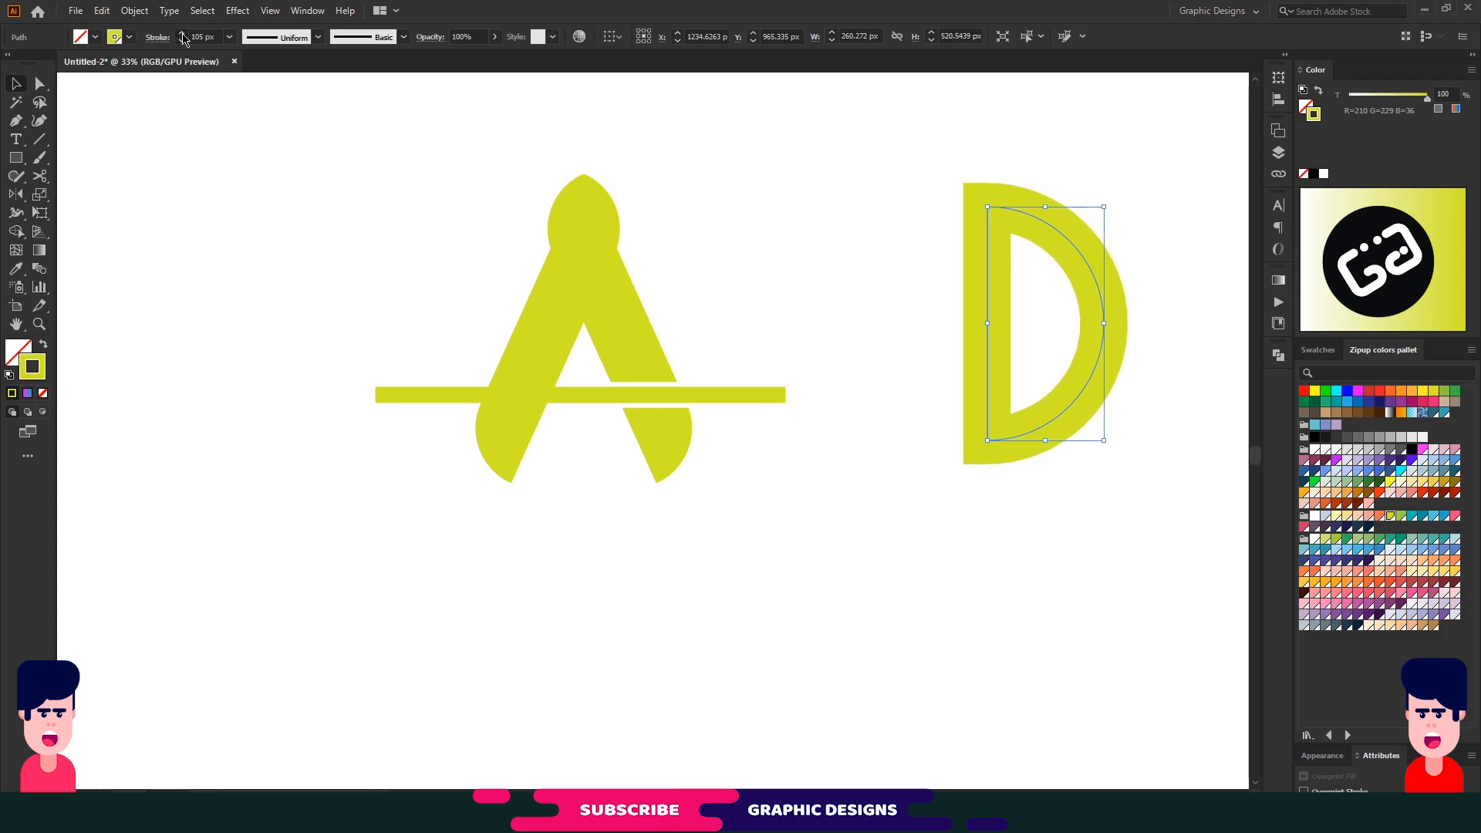
# - Outline the D's stroke, place it against the A's right side and scale it to the A's height, about 402 by 688 px
pyautogui.click(128, 15)
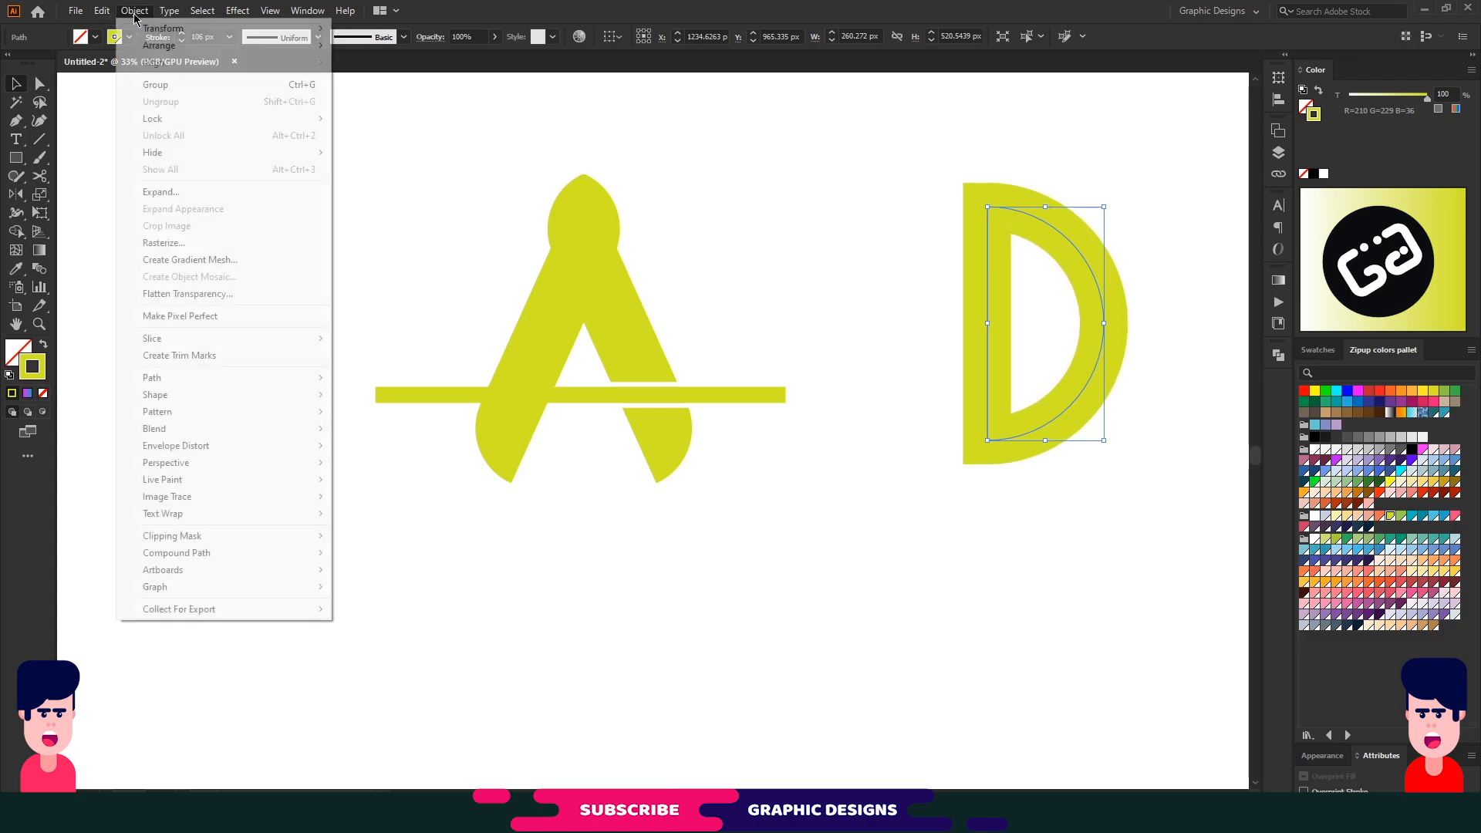
pyautogui.moveTo(307, 383)
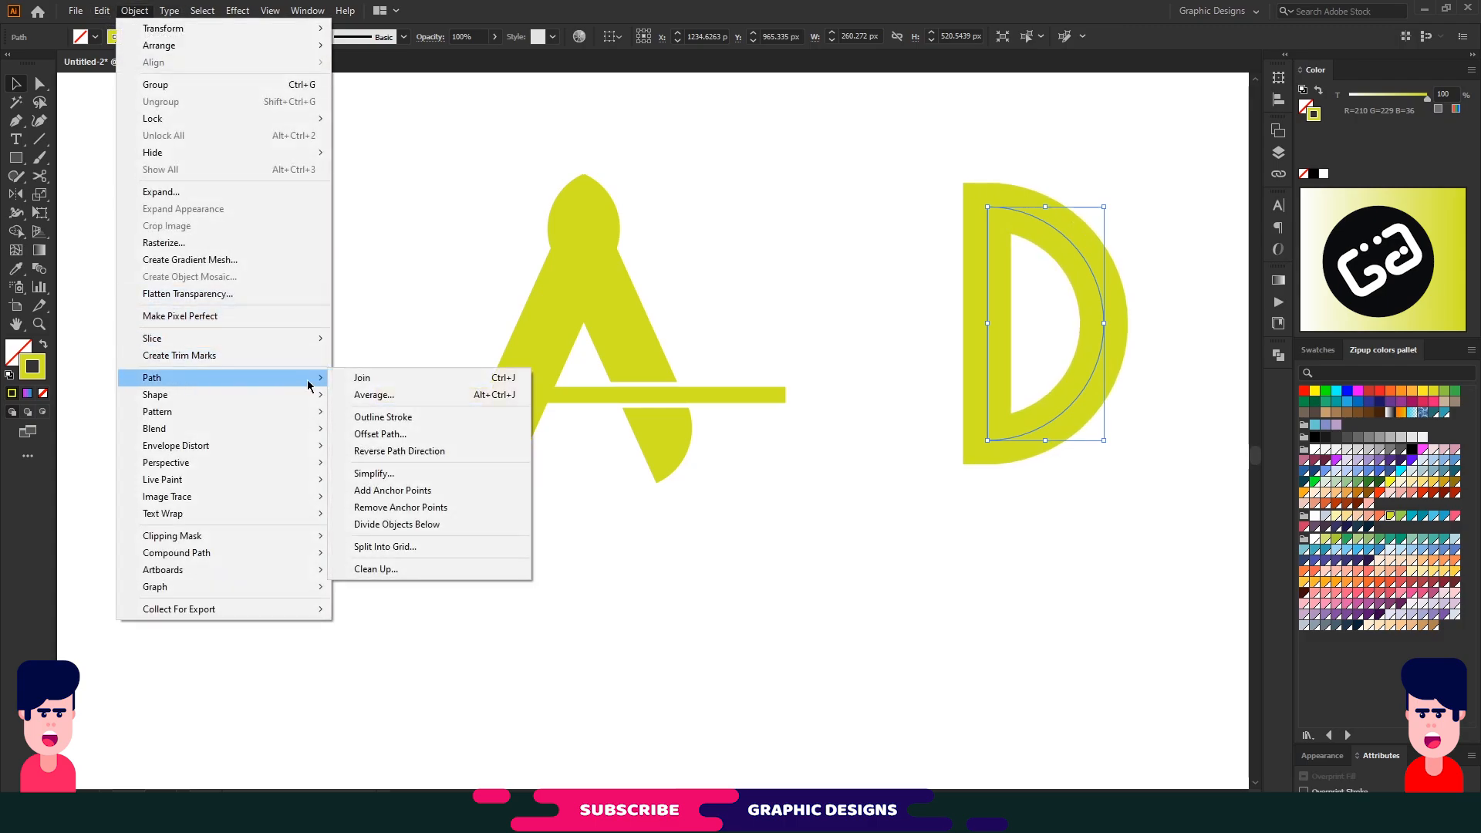
pyautogui.click(397, 421)
pyautogui.moveTo(972, 428); pyautogui.dragTo(716, 423)
pyautogui.moveTo(869, 458); pyautogui.dragTo(900, 484)
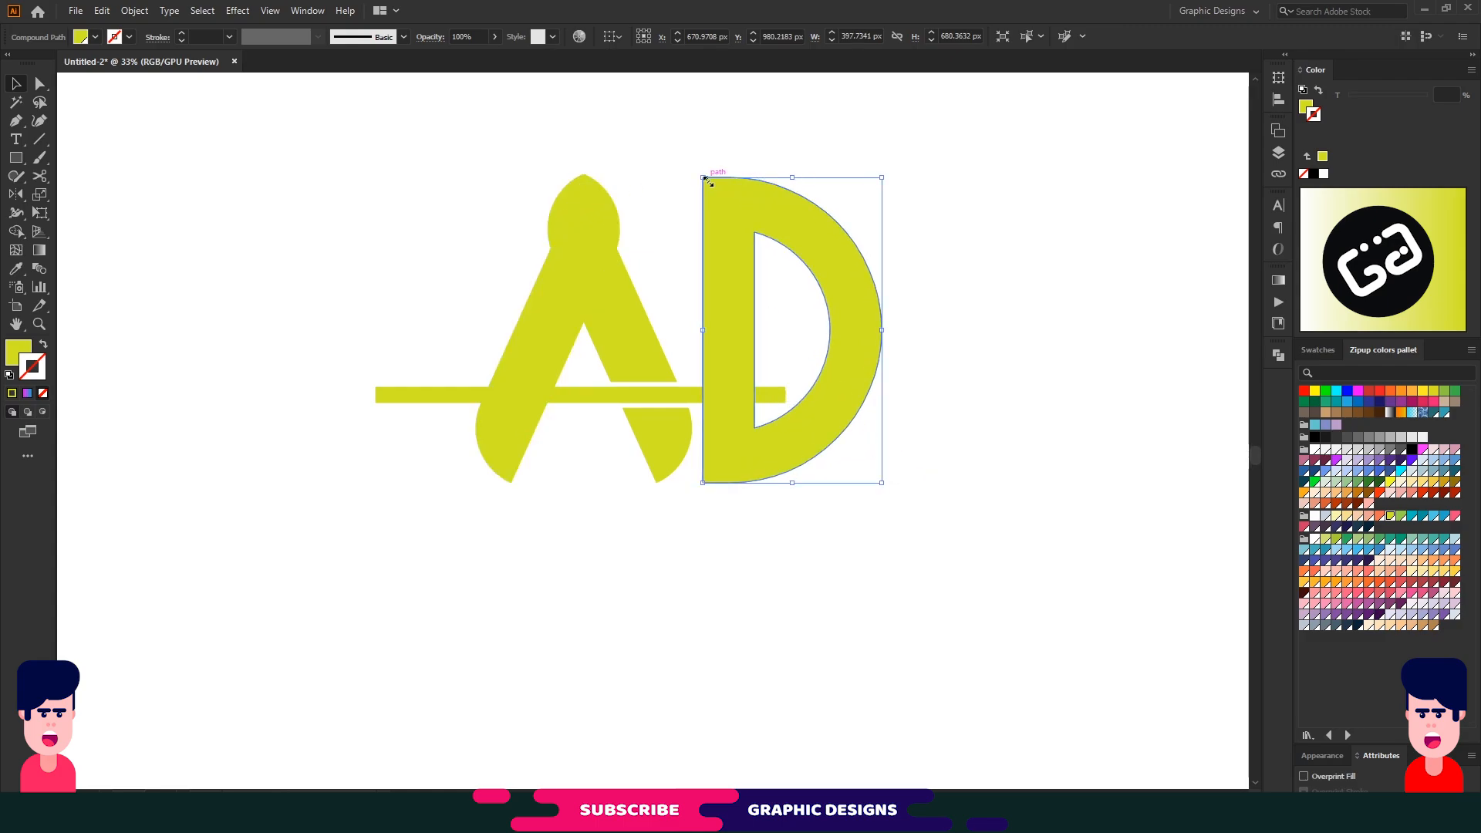
pyautogui.moveTo(705, 178); pyautogui.dragTo(700, 174)
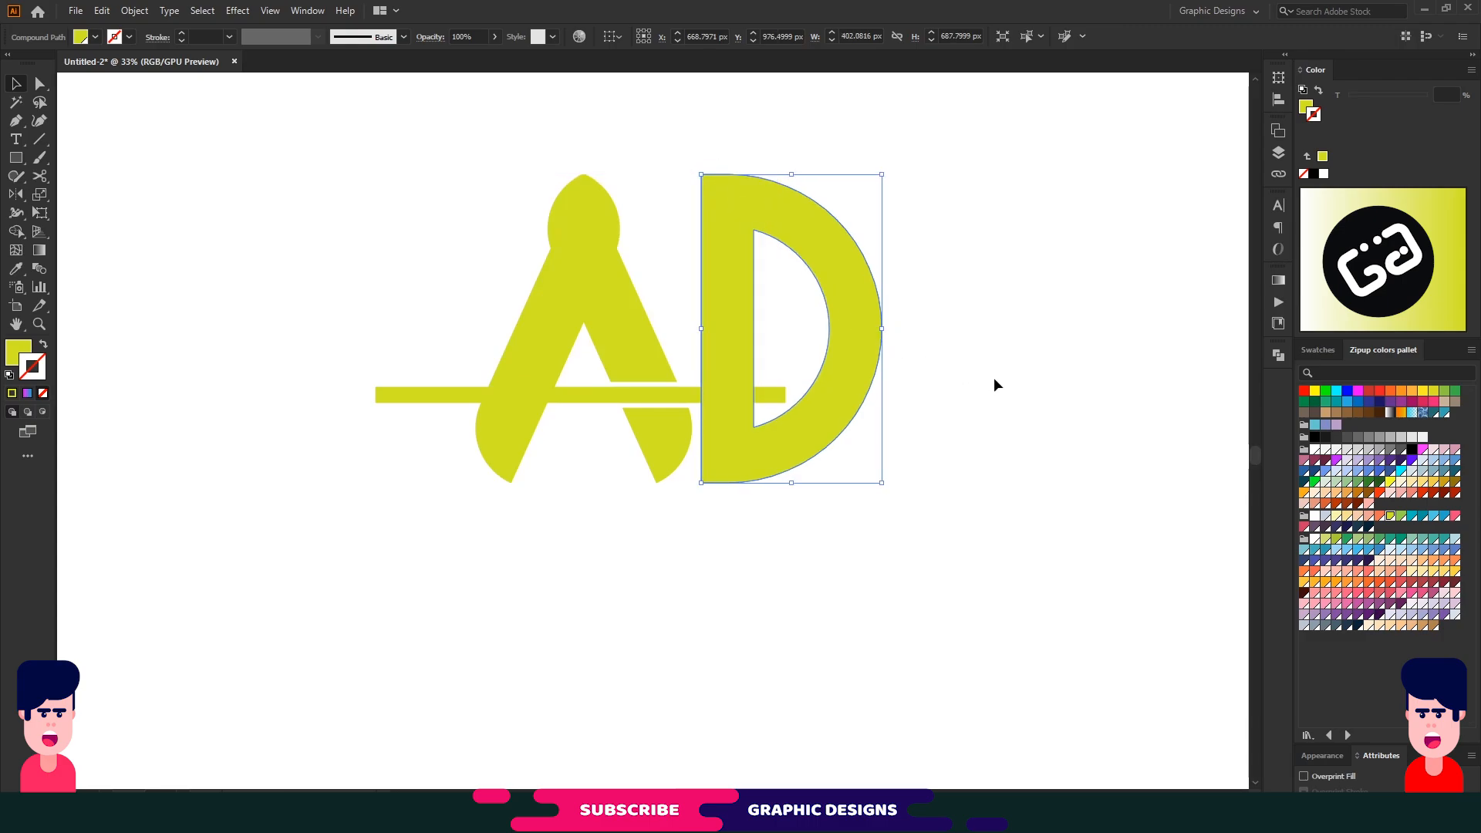
pyautogui.click(1029, 372)
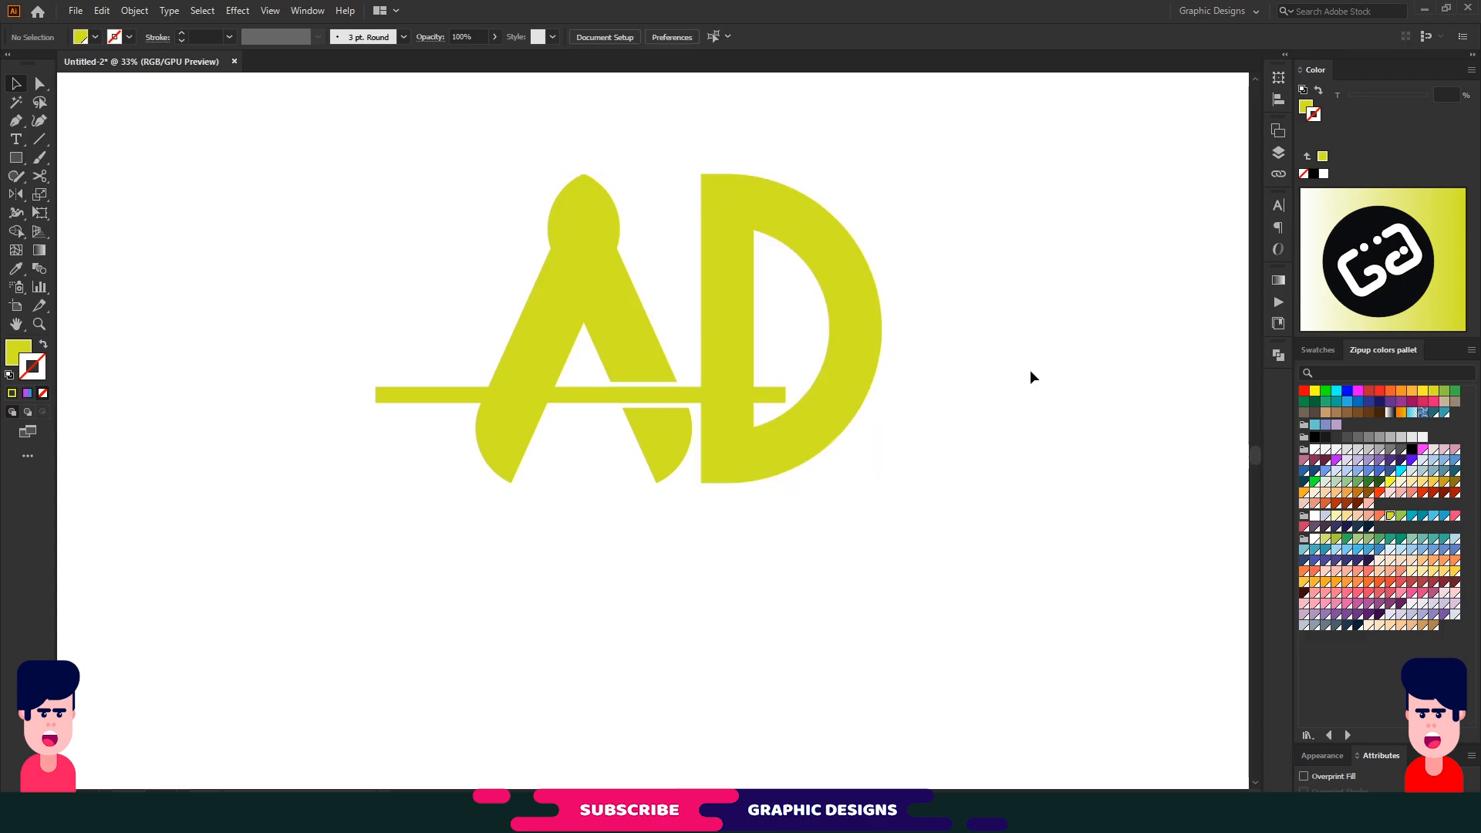
# - Offset the crossbar segment right of the A's left leg by 12 px with Miter joins
pyautogui.click(722, 400)
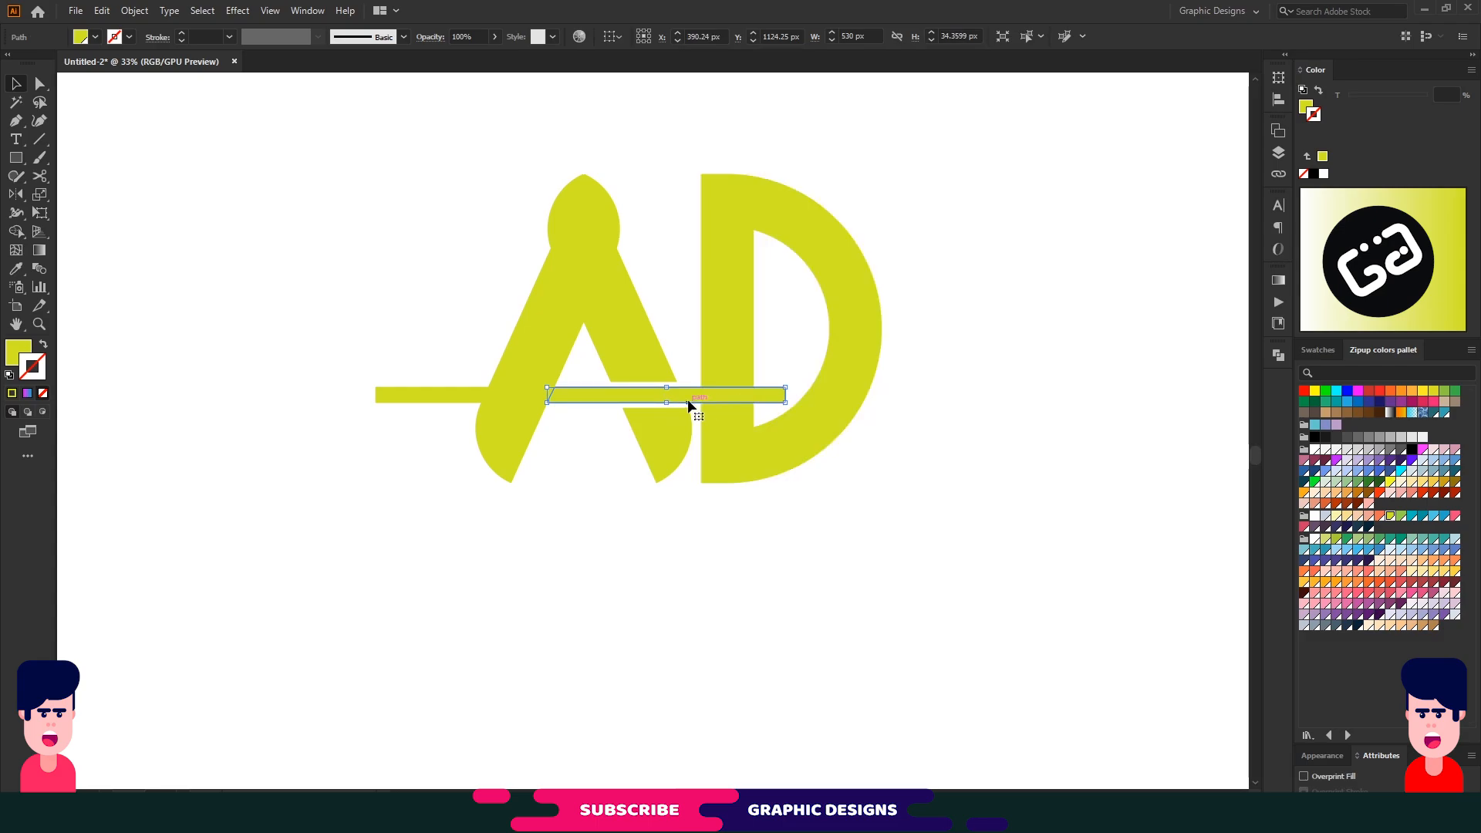
pyautogui.click(135, 10)
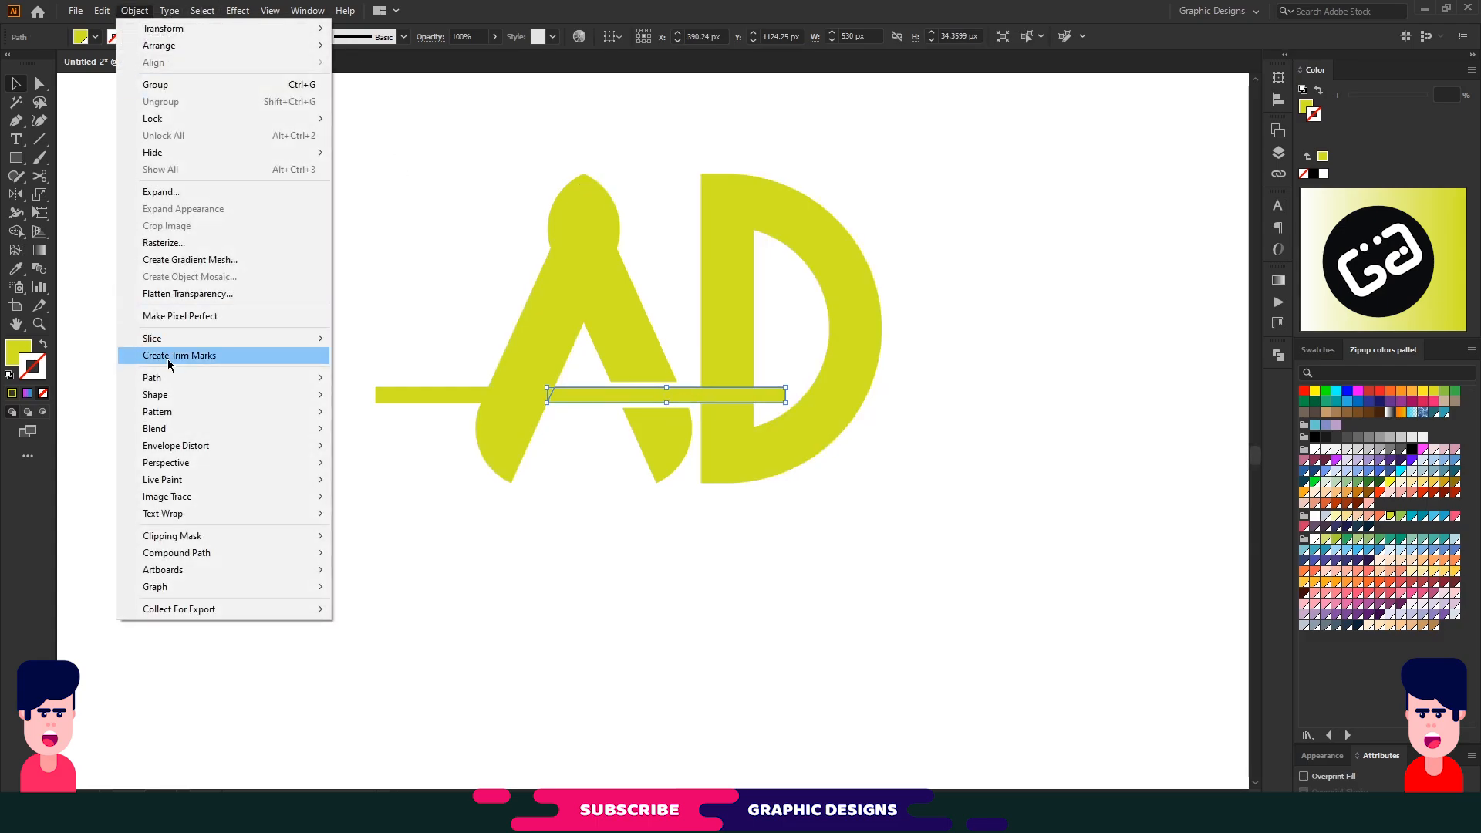
pyautogui.moveTo(175, 382)
pyautogui.click(407, 443)
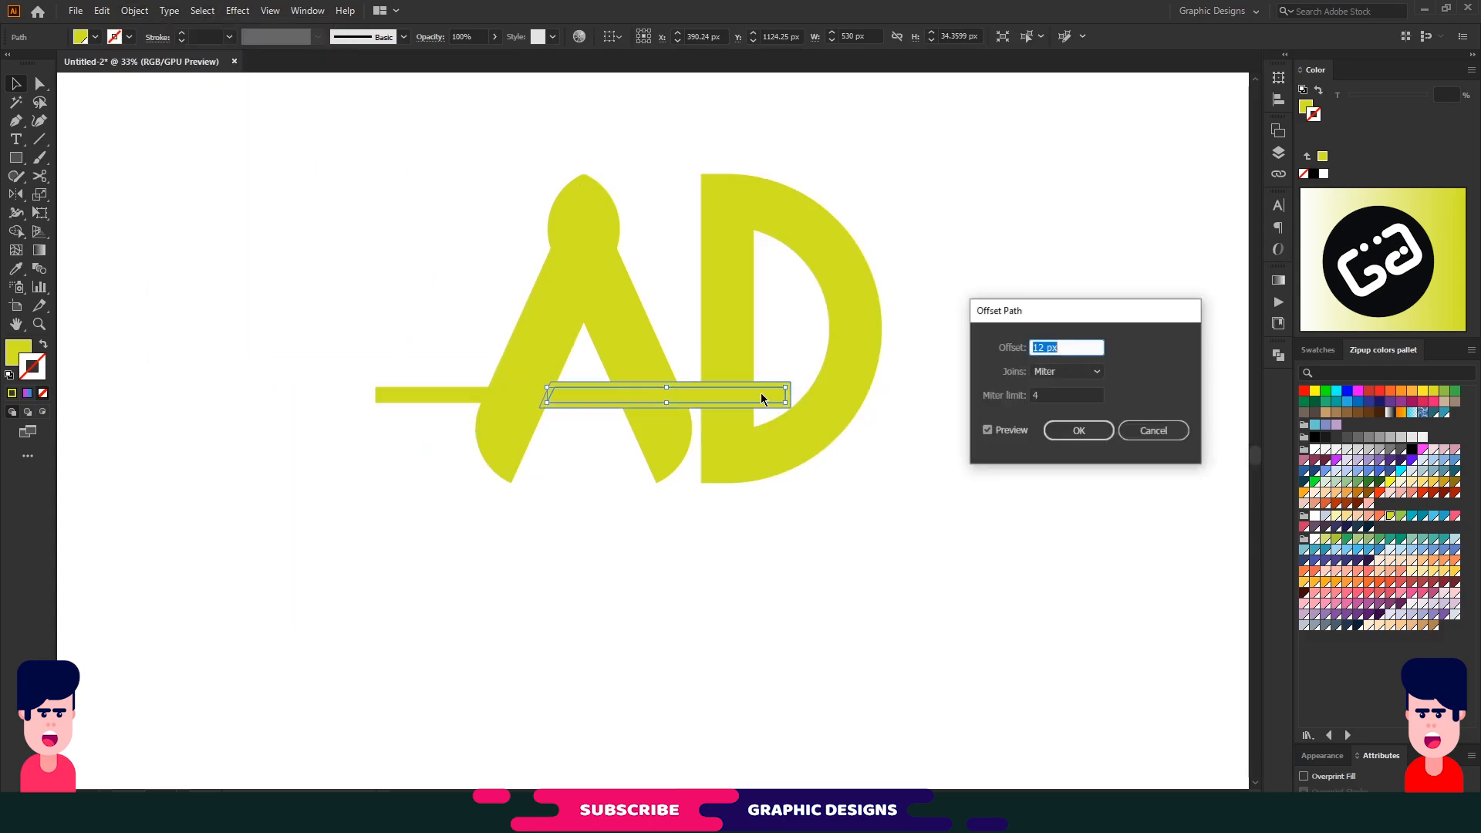
pyautogui.click(1079, 430)
# - Scale the complete AD artwork up to about 1343 by 820 px
pyautogui.moveTo(486, 492); pyautogui.dragTo(935, 224)
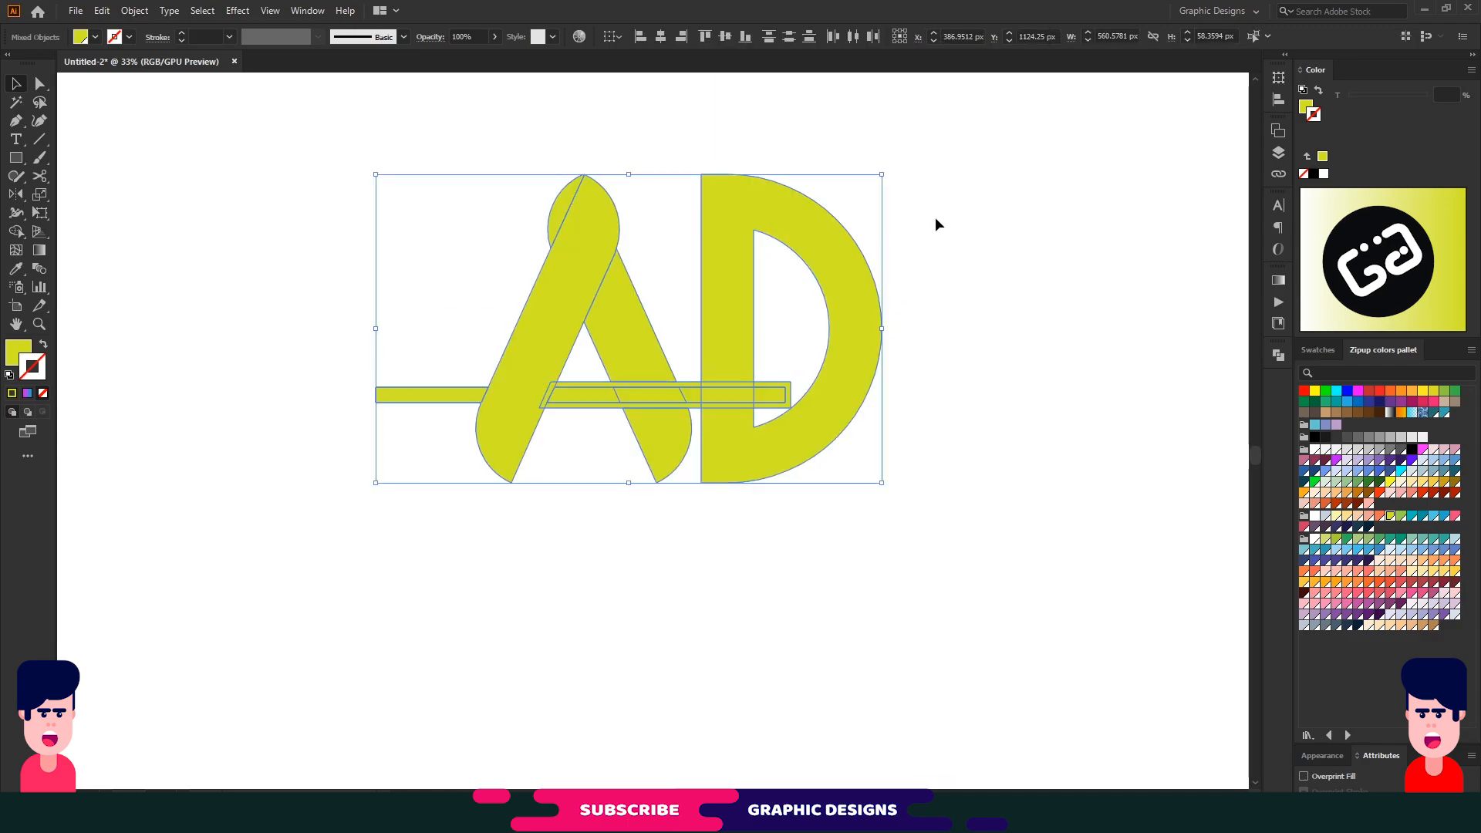
pyautogui.click(13, 231)
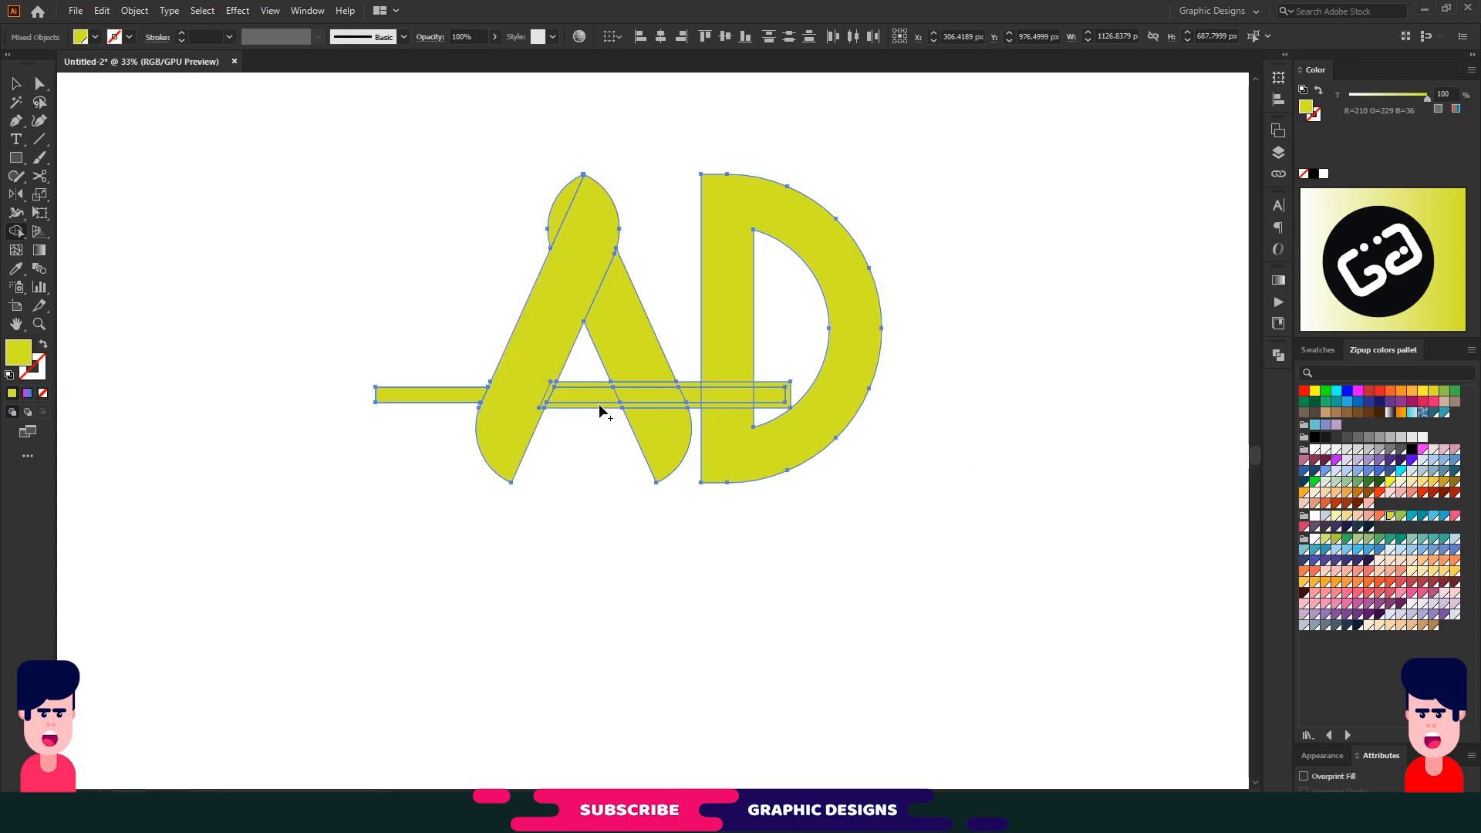
pyautogui.press('v')
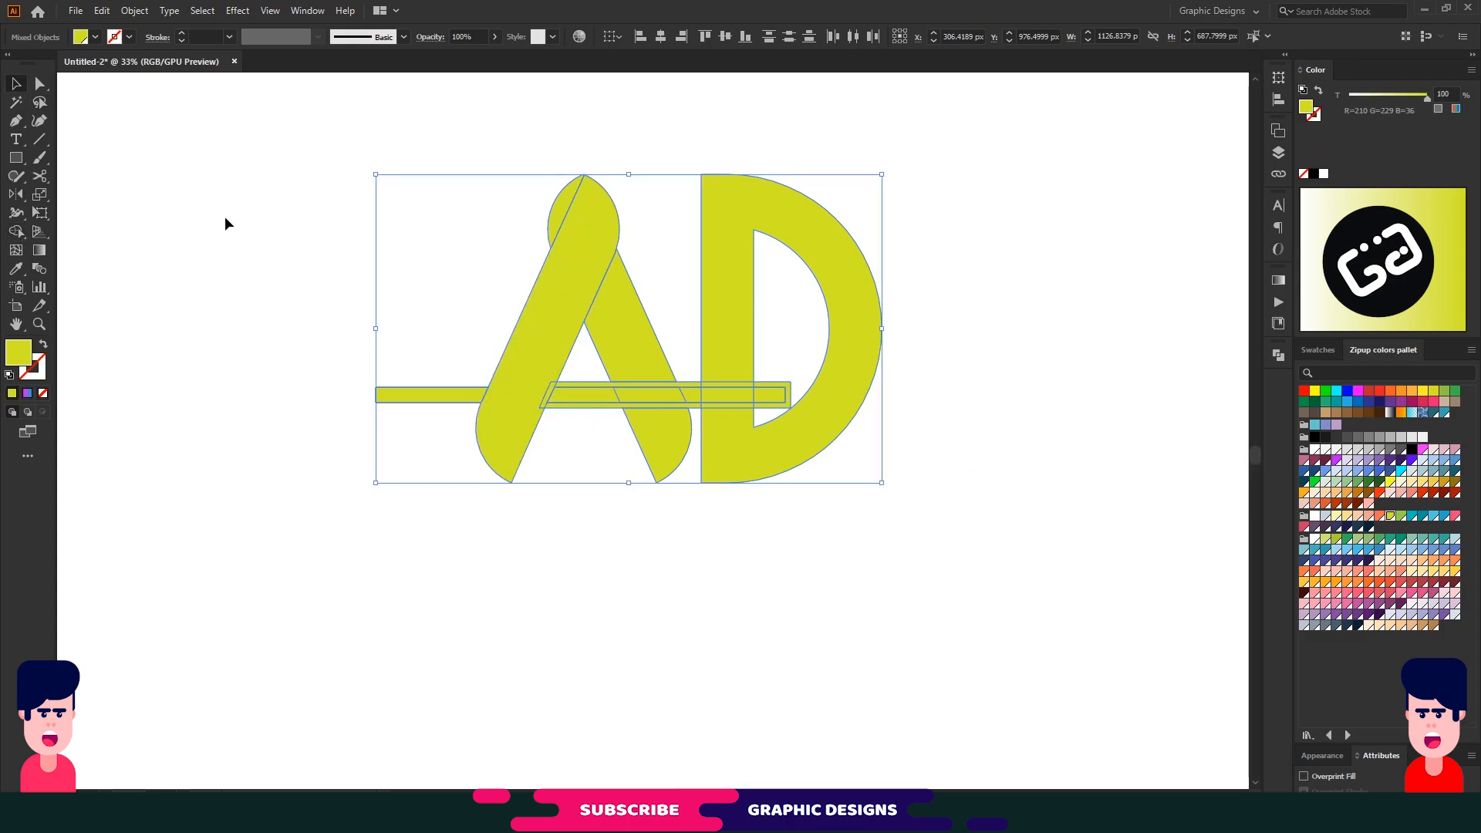
pyautogui.moveTo(884, 481); pyautogui.dragTo(1002, 540)
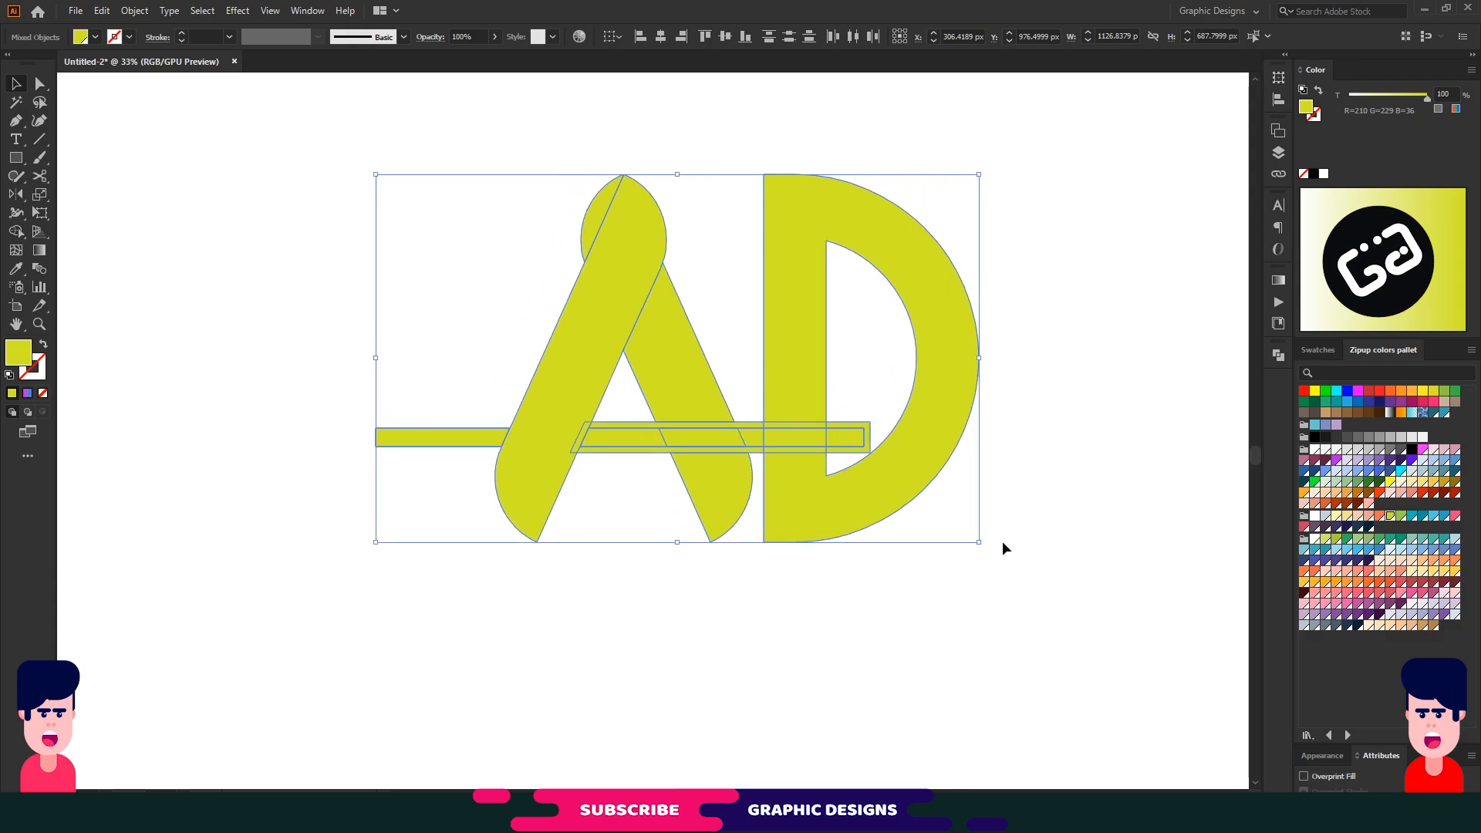
# - Cut away the offset margin around the crossbar with the Shape Builder where it crosses the A's right leg and the D
pyautogui.click(16, 232)
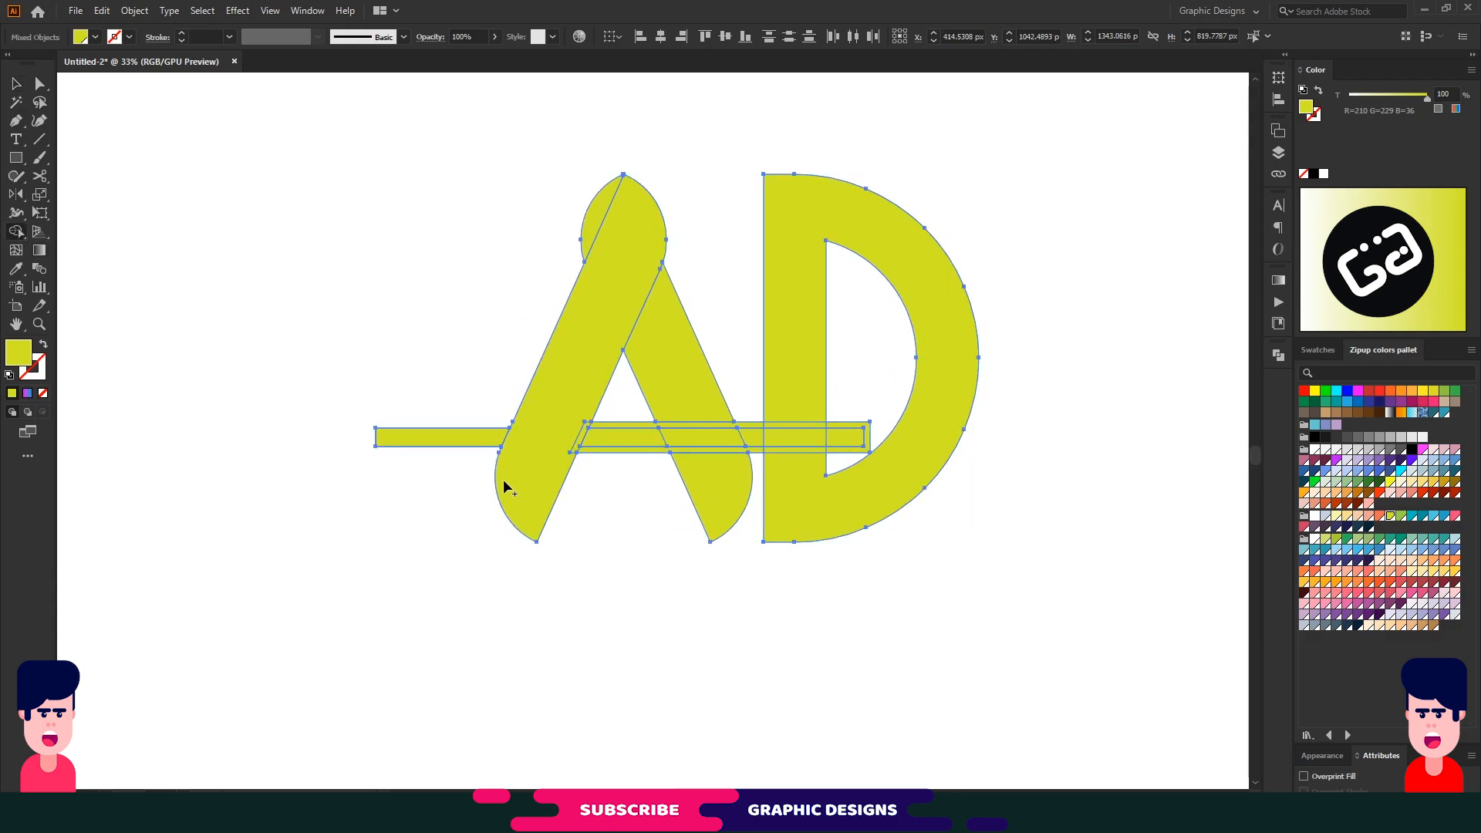
pyautogui.click(637, 455)
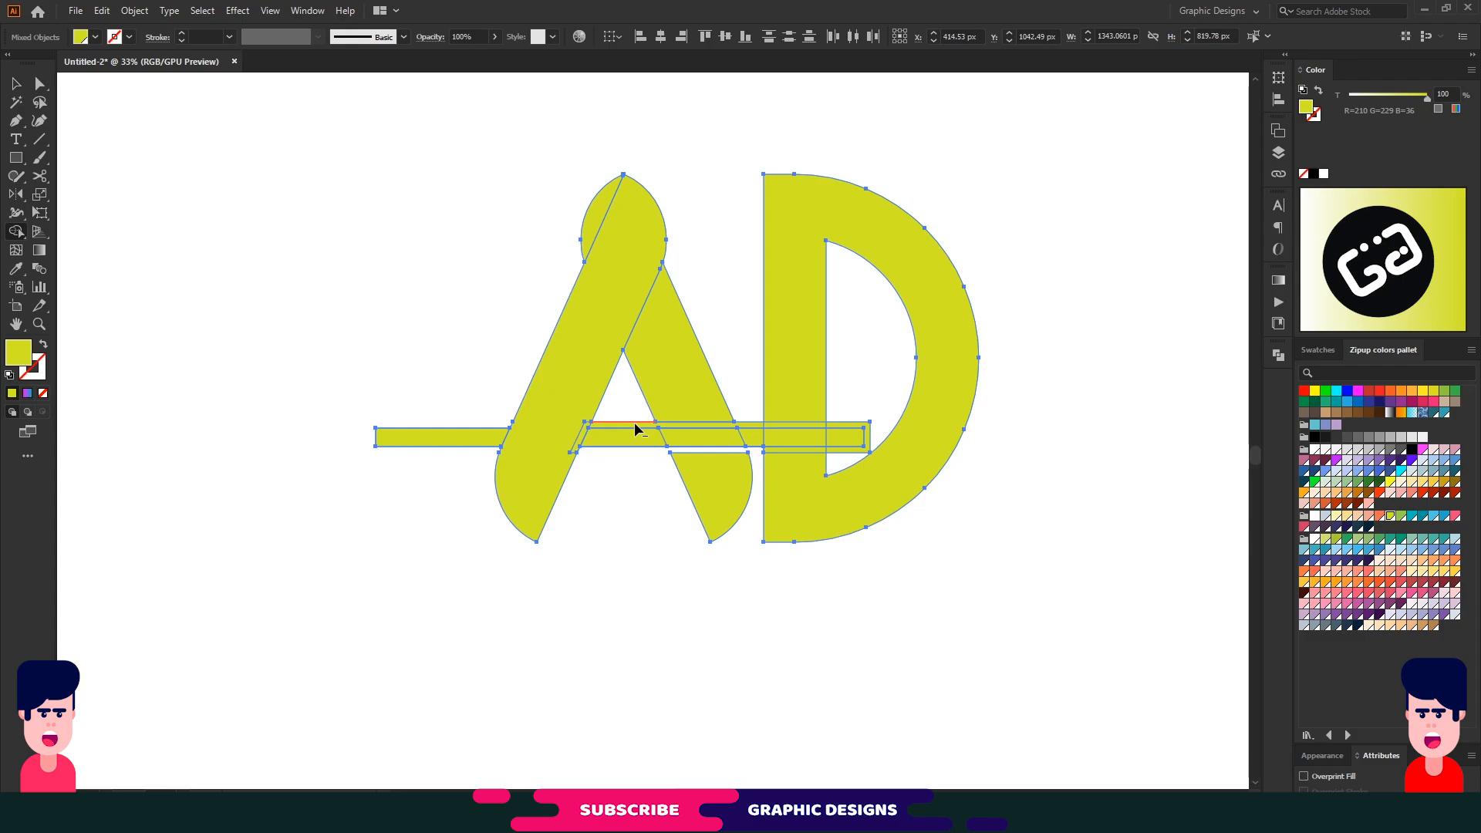
pyautogui.click(637, 429)
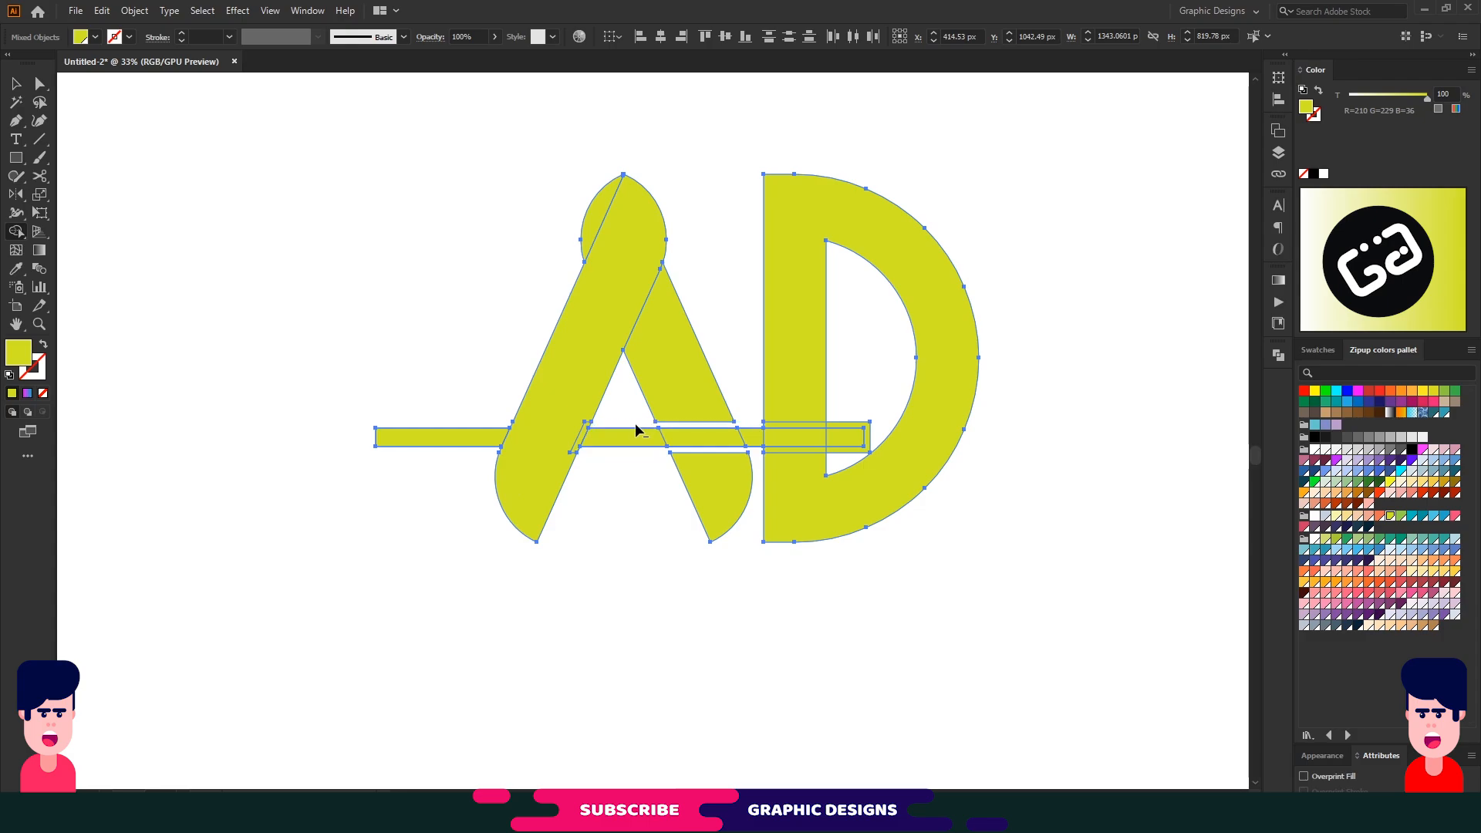
pyautogui.click(788, 427)
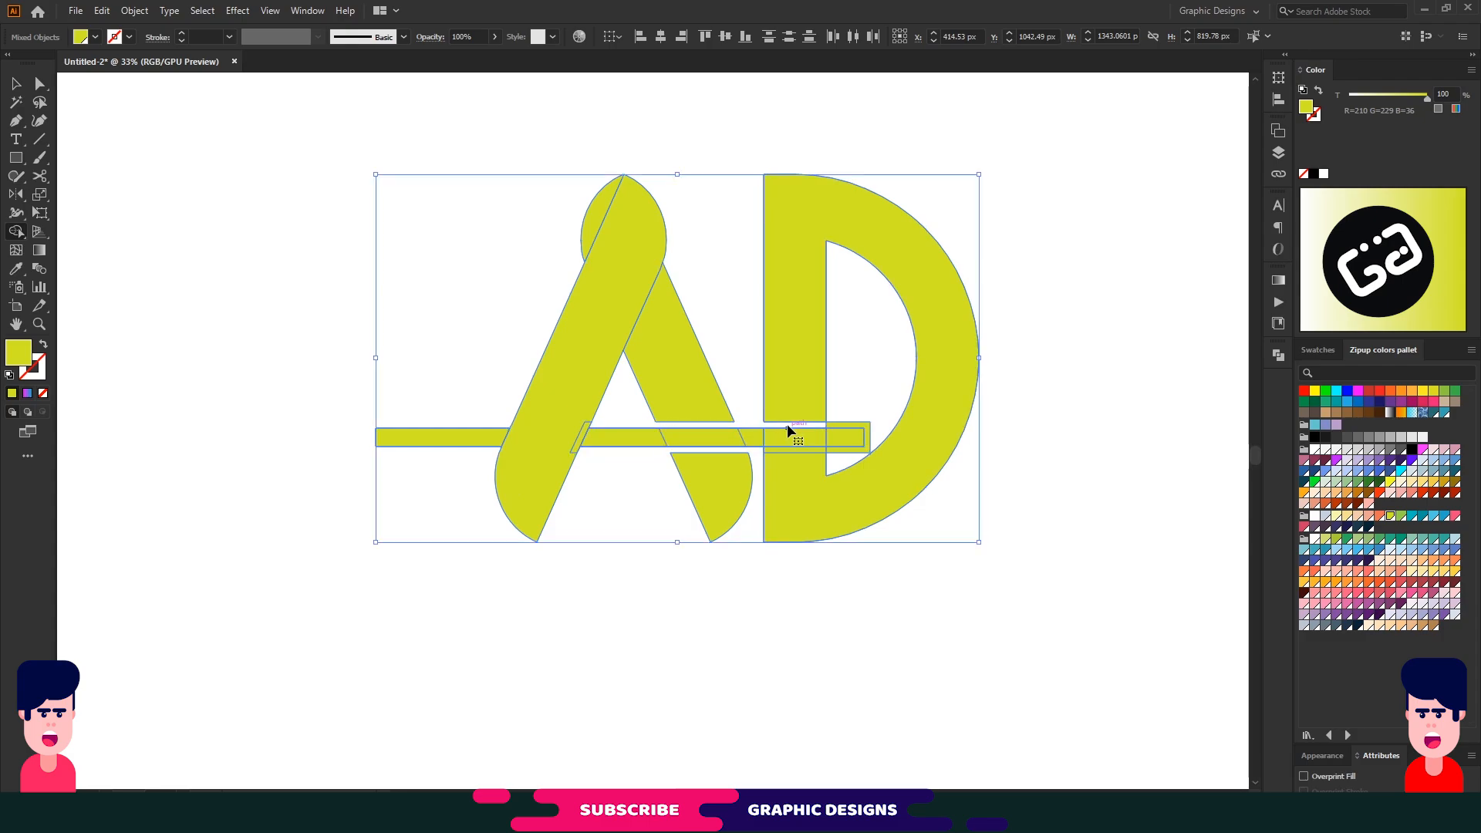
pyautogui.click(842, 432)
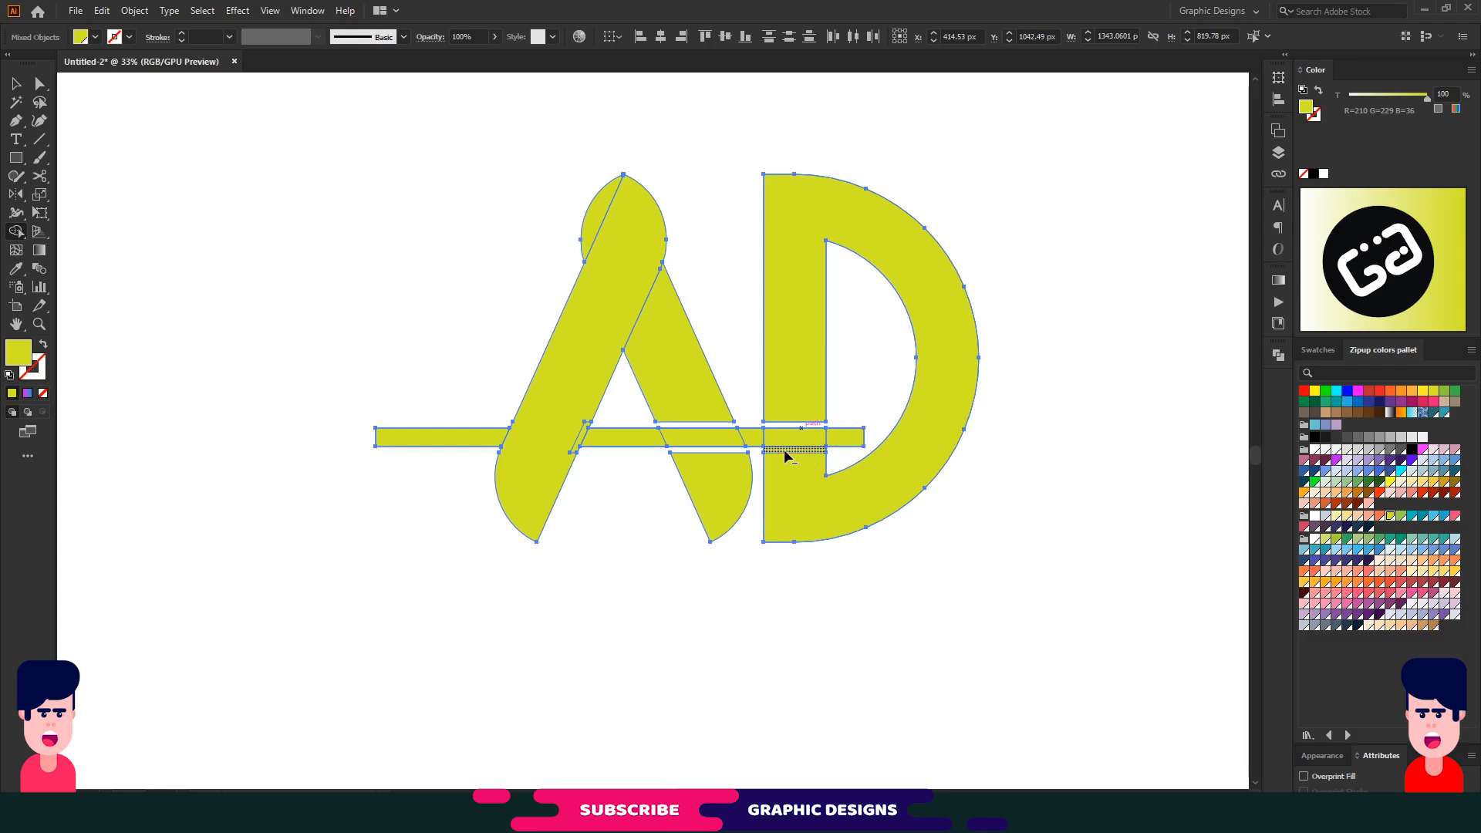
# - Merge the crossbar pieces running from the A's left leg into the D, and clear the leftover offset sliver beside that leg
pyautogui.moveTo(622, 455)
pyautogui.mouseDown()
pyautogui.moveTo(645, 439)
pyautogui.moveTo(840, 440)
pyautogui.mouseUp()
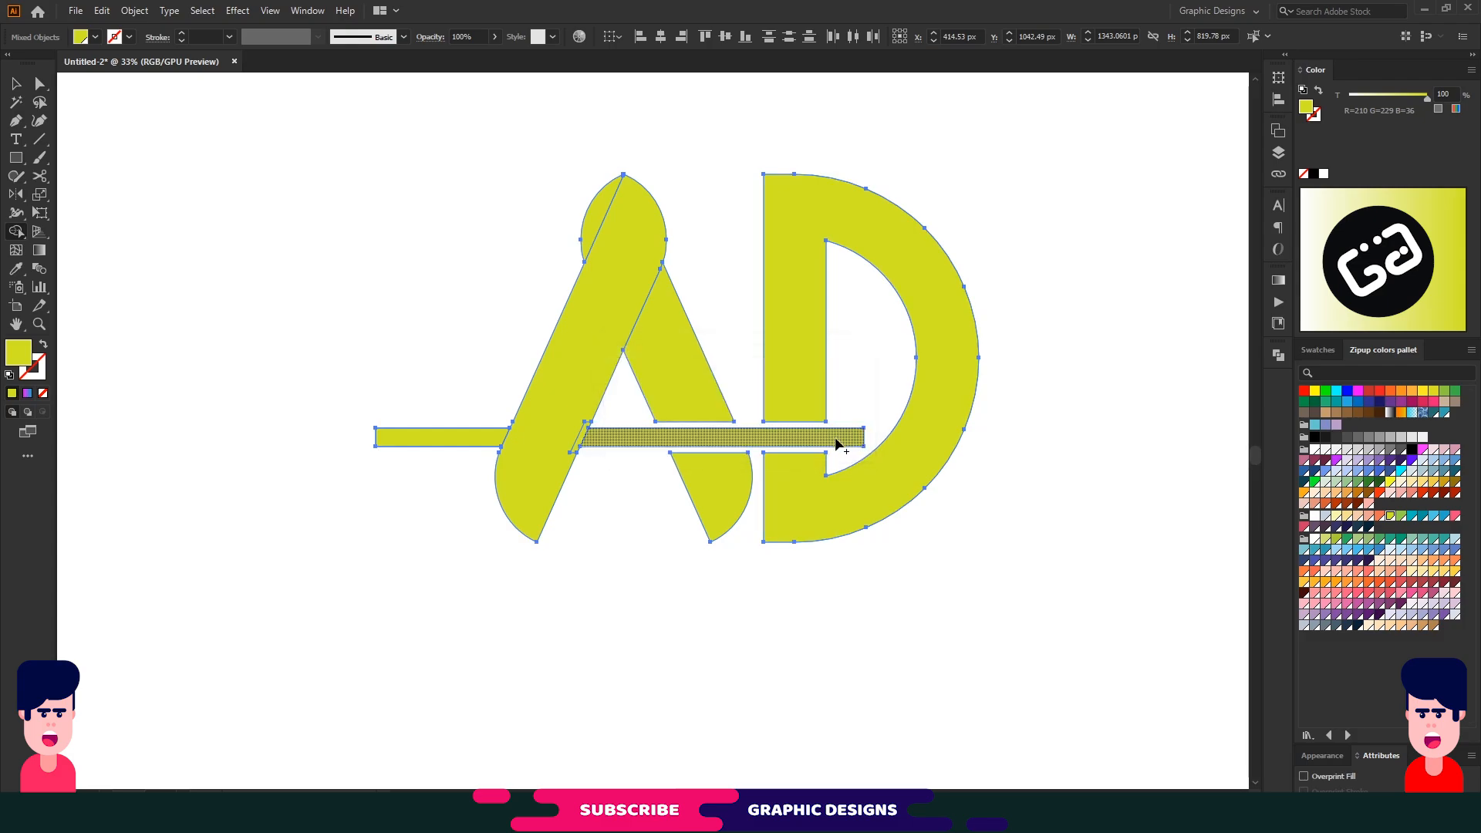
pyautogui.click(580, 441)
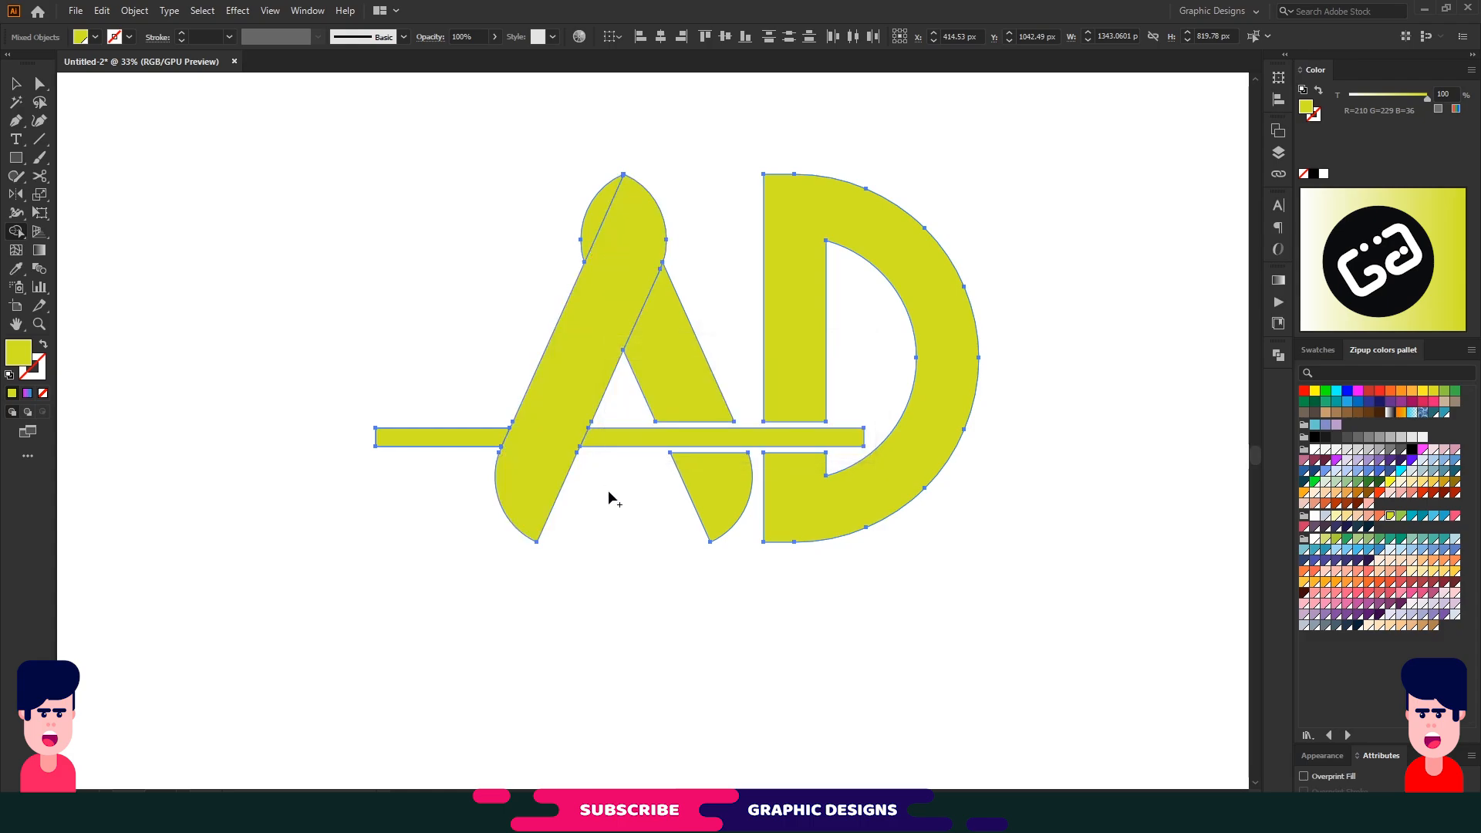
pyautogui.press('v')
pyautogui.click(631, 609)
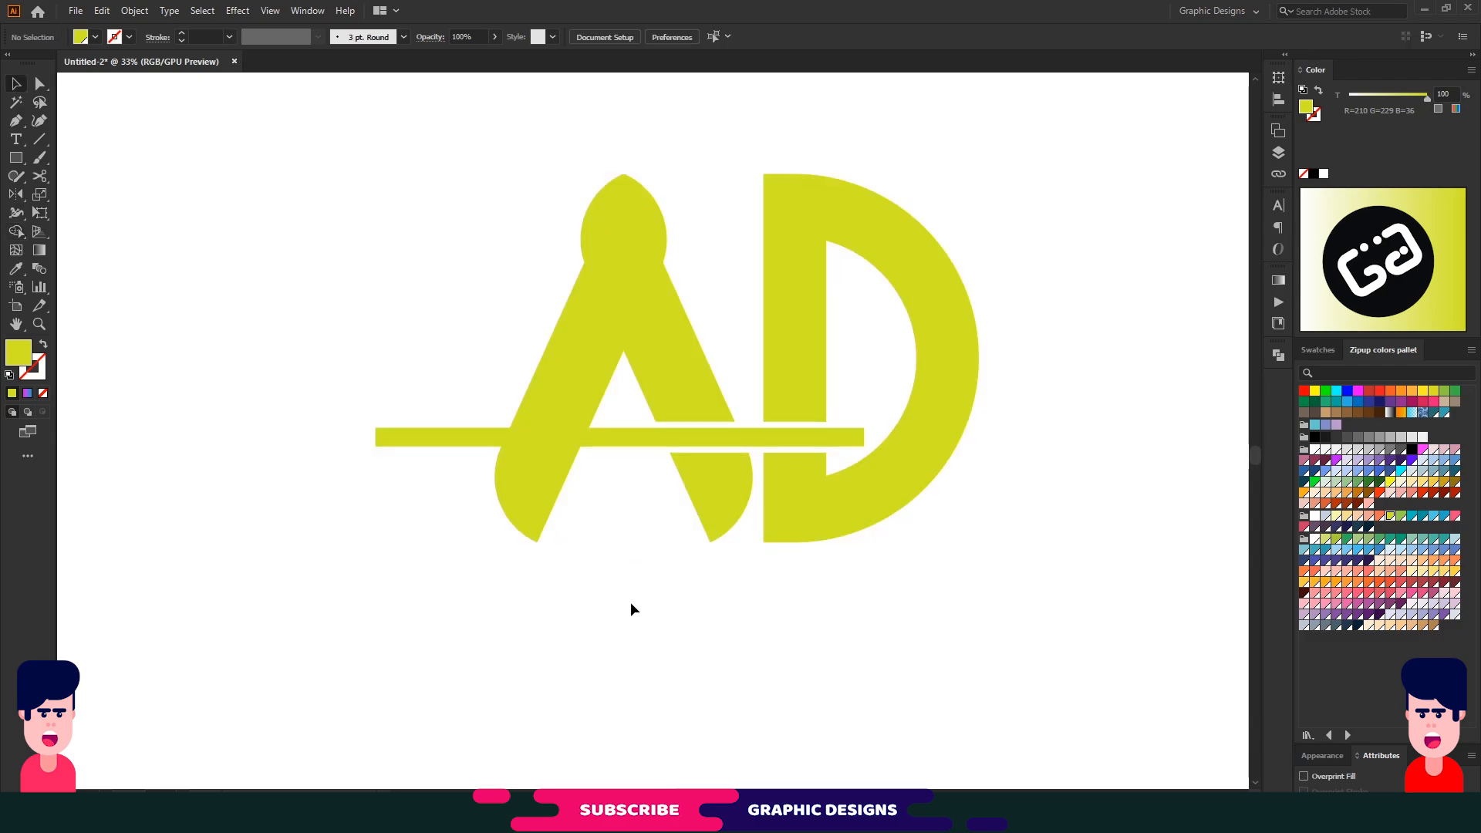
# - Fill the A's apex piece, both right leg pieces and the crossbar's right segment with teal green
pyautogui.click(598, 213)
pyautogui.keyDown('shift'); pyautogui.click(681, 390); pyautogui.keyUp('shift')
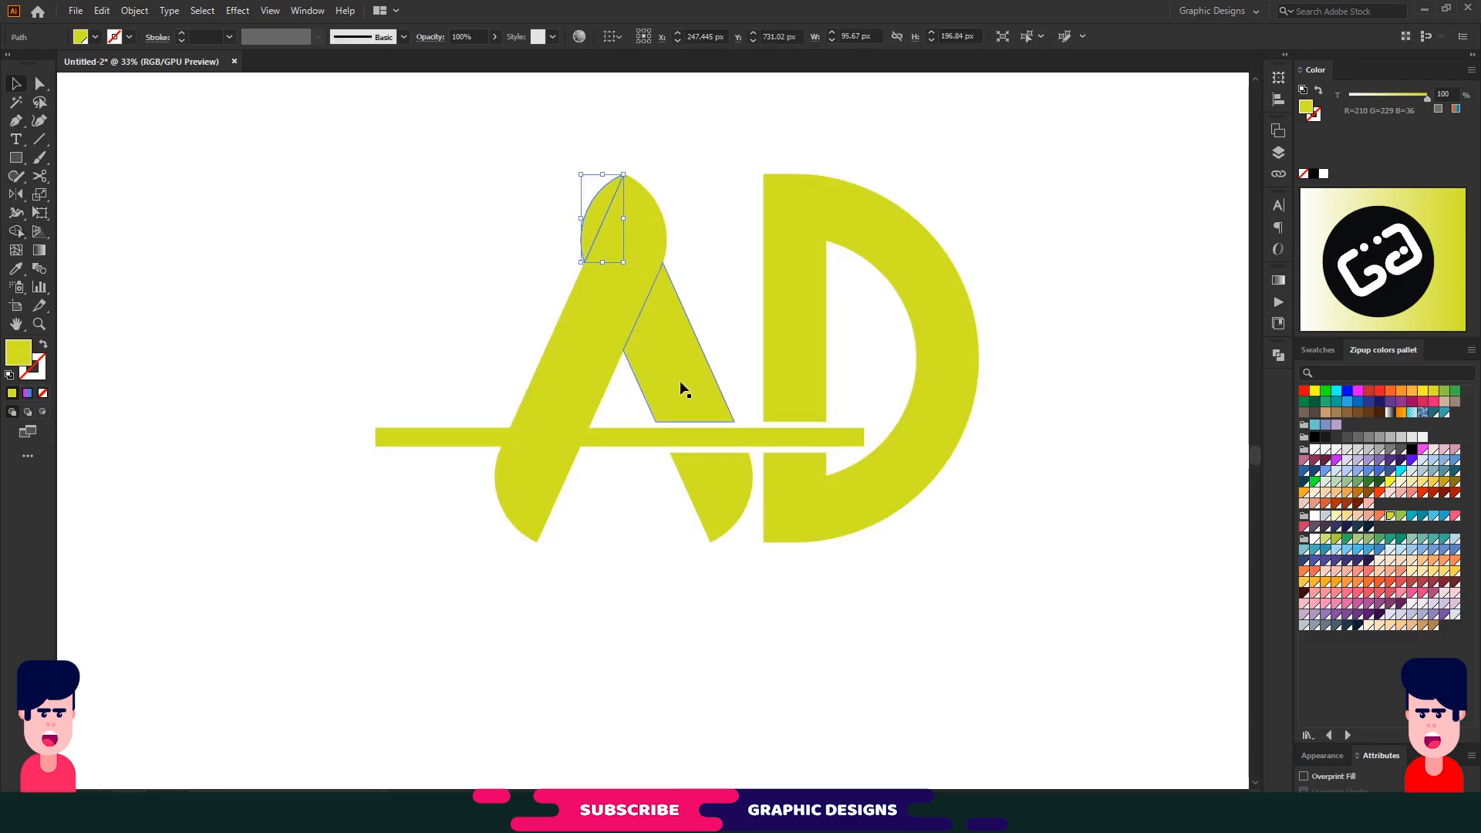
pyautogui.keyDown('shift'); pyautogui.click(716, 474); pyautogui.keyUp('shift')
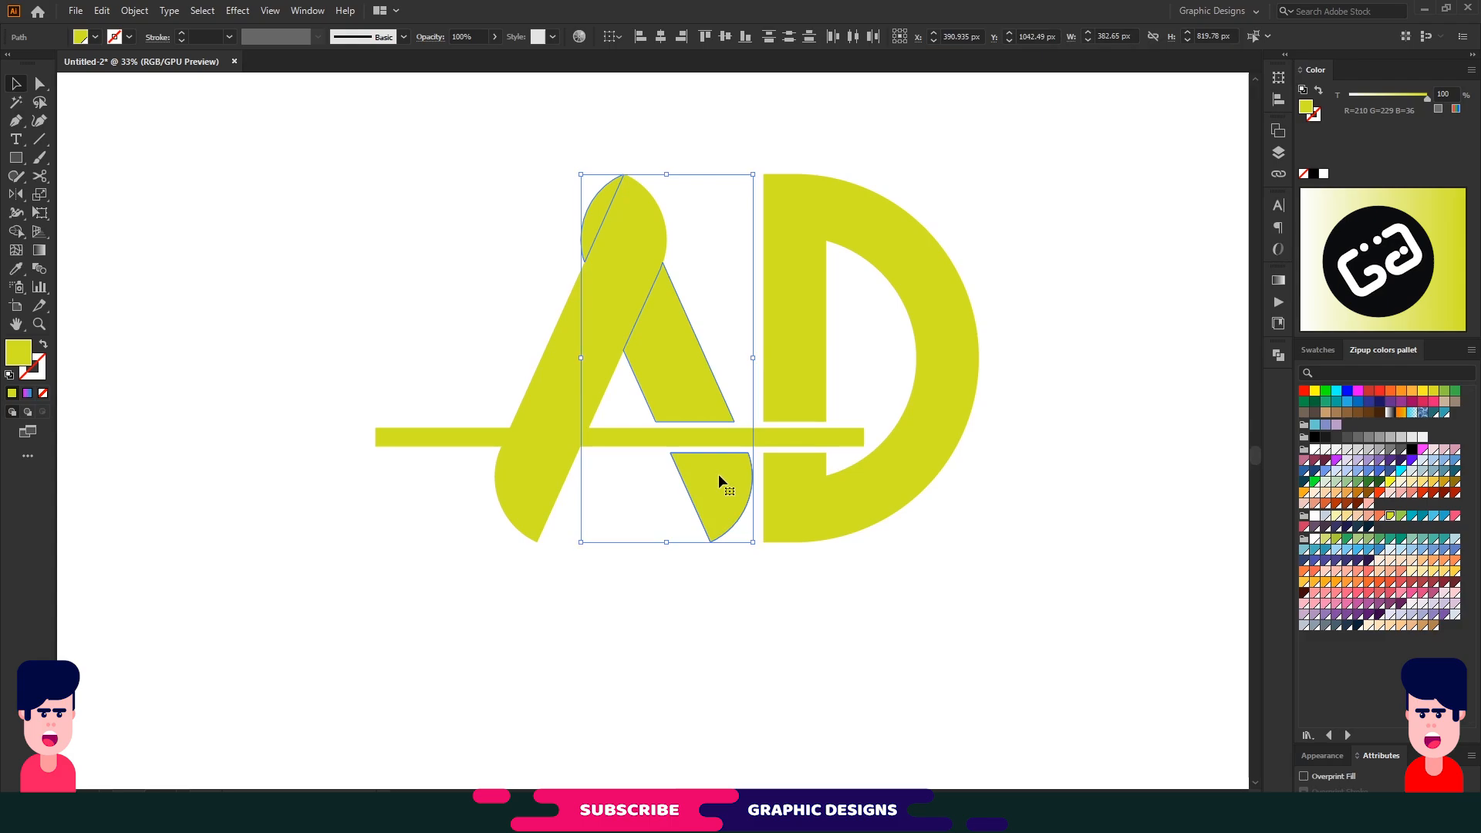
pyautogui.click(1389, 539)
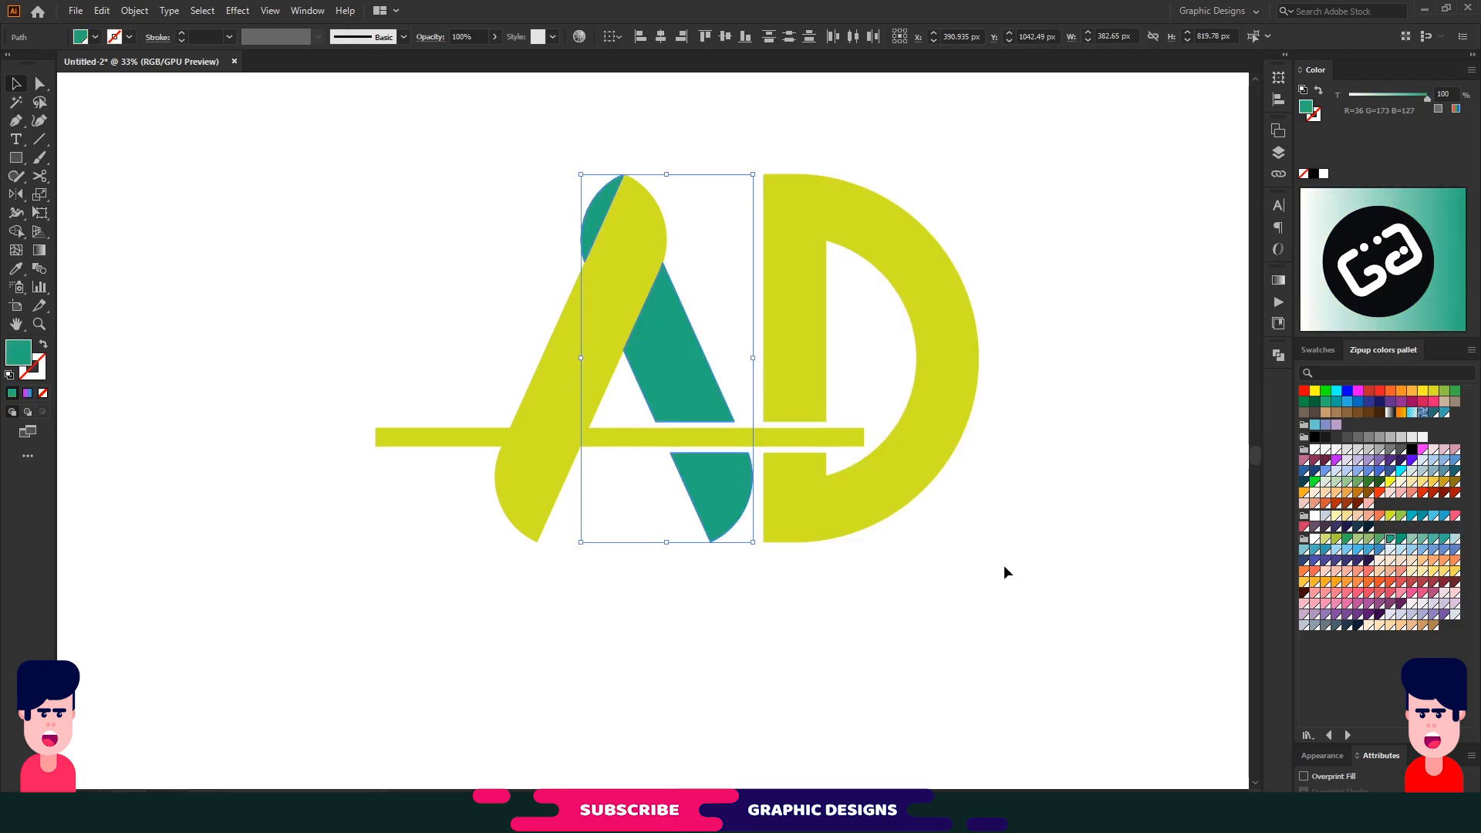
pyautogui.click(727, 436)
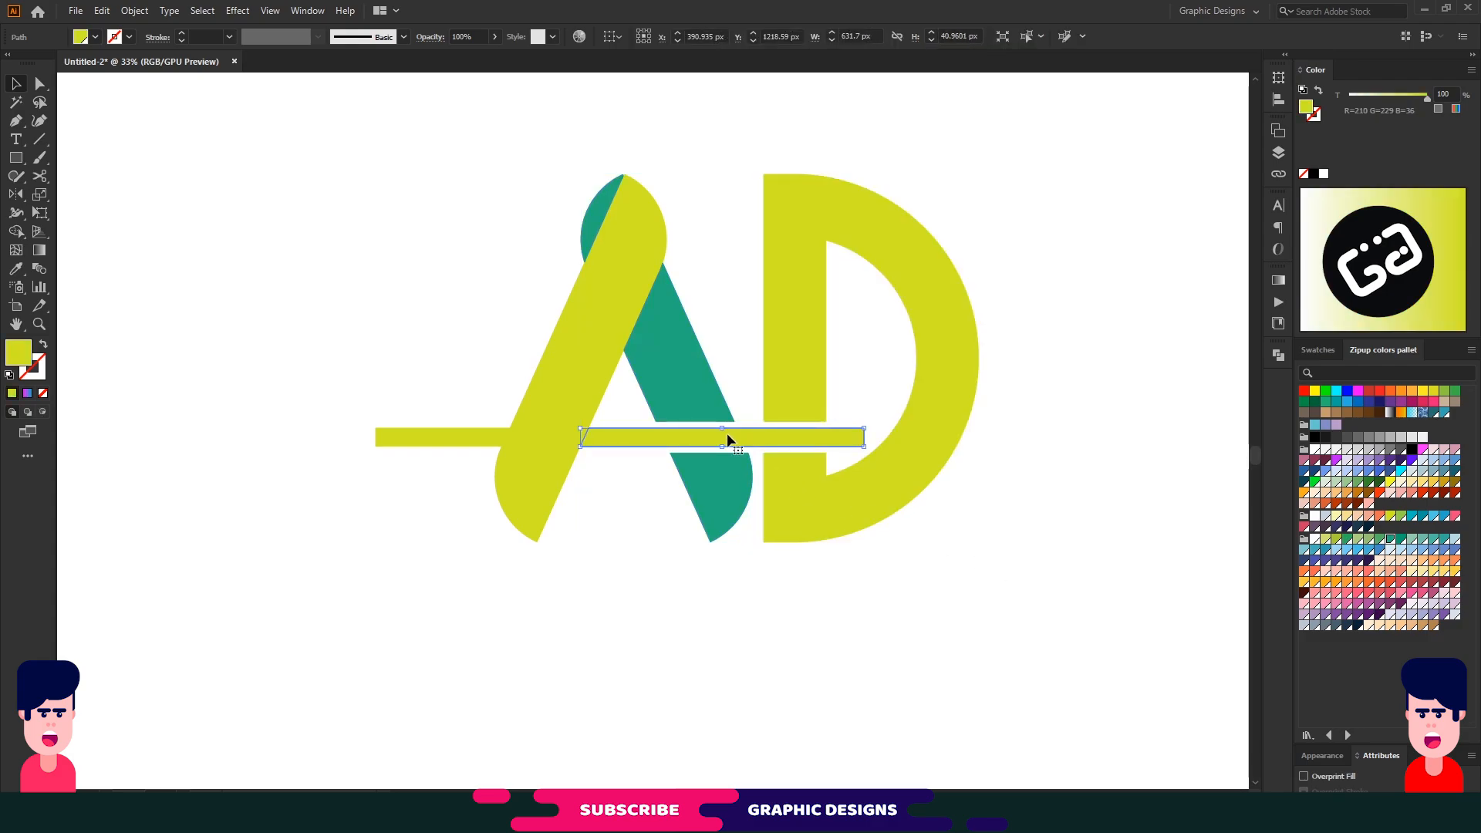
pyautogui.click(1389, 540)
# - Fill the D with teal blue and deselect it
pyautogui.click(842, 492)
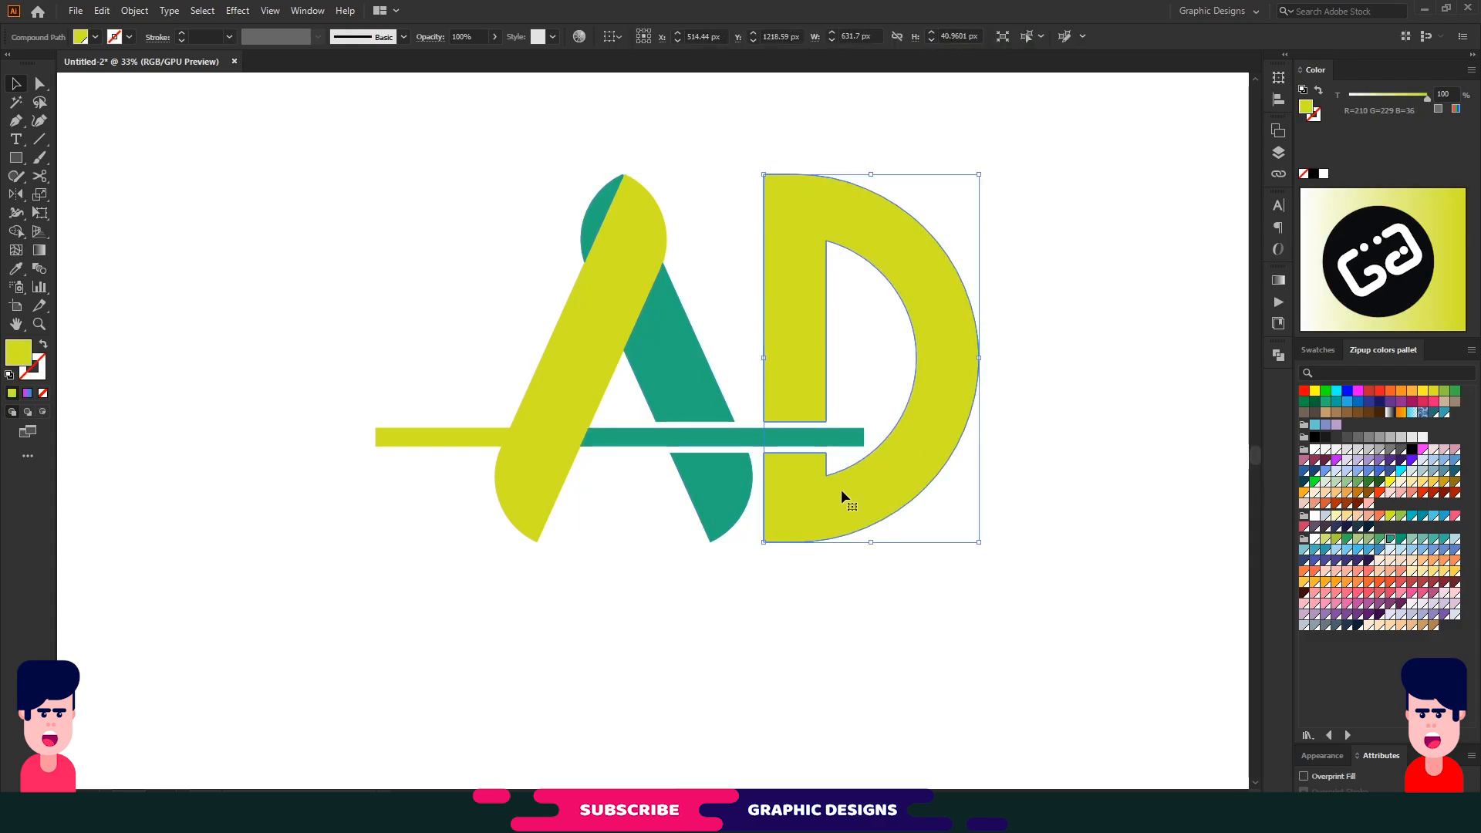
pyautogui.click(1425, 517)
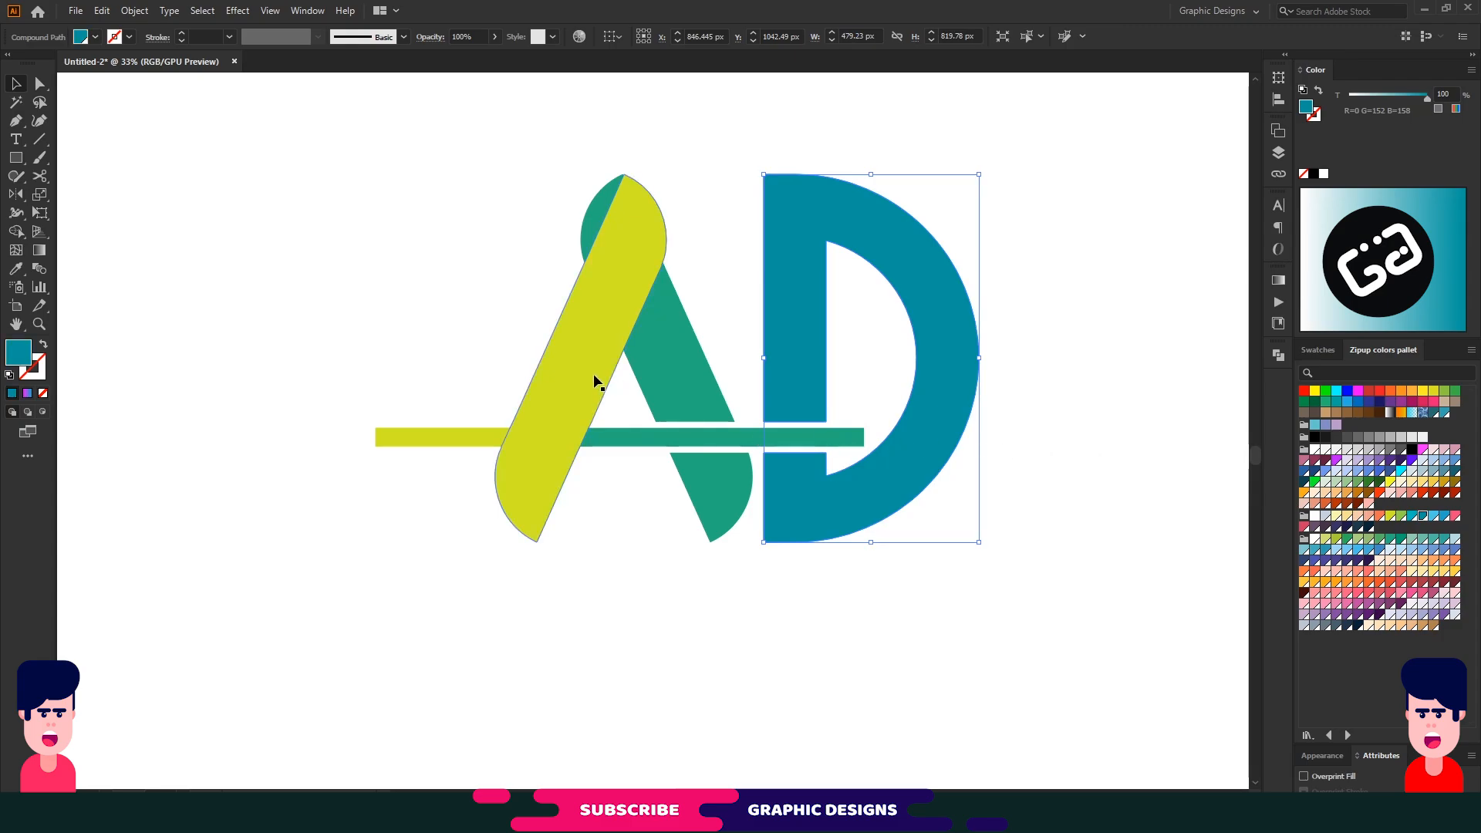
pyautogui.click(630, 591)
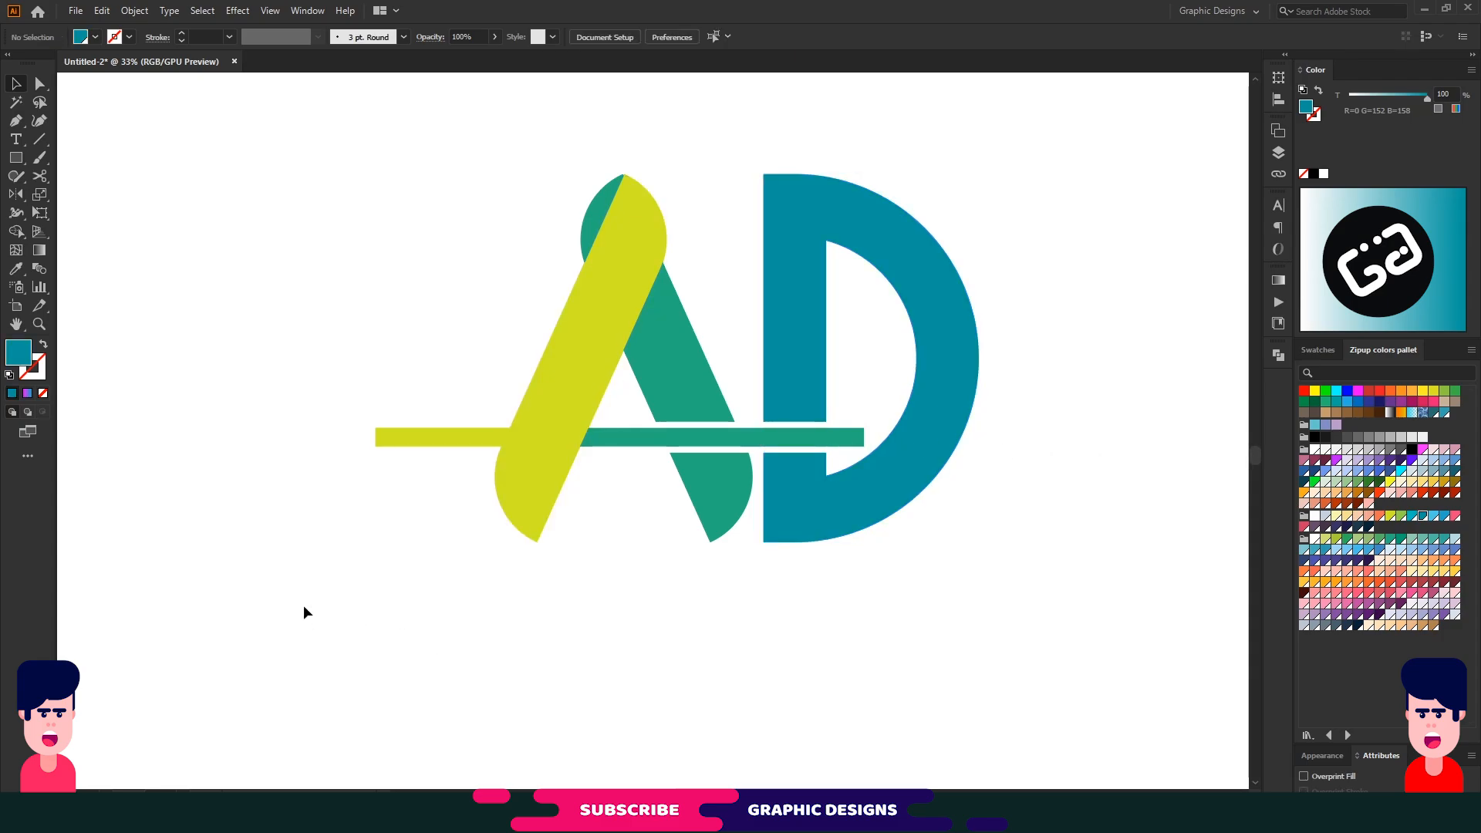
# - Group all parts of the coloured AD monogram and scale the group down to less than half its size
pyautogui.moveTo(303, 606); pyautogui.dragTo(1026, 196)
pyautogui.hotkey('ctrl', 'g')
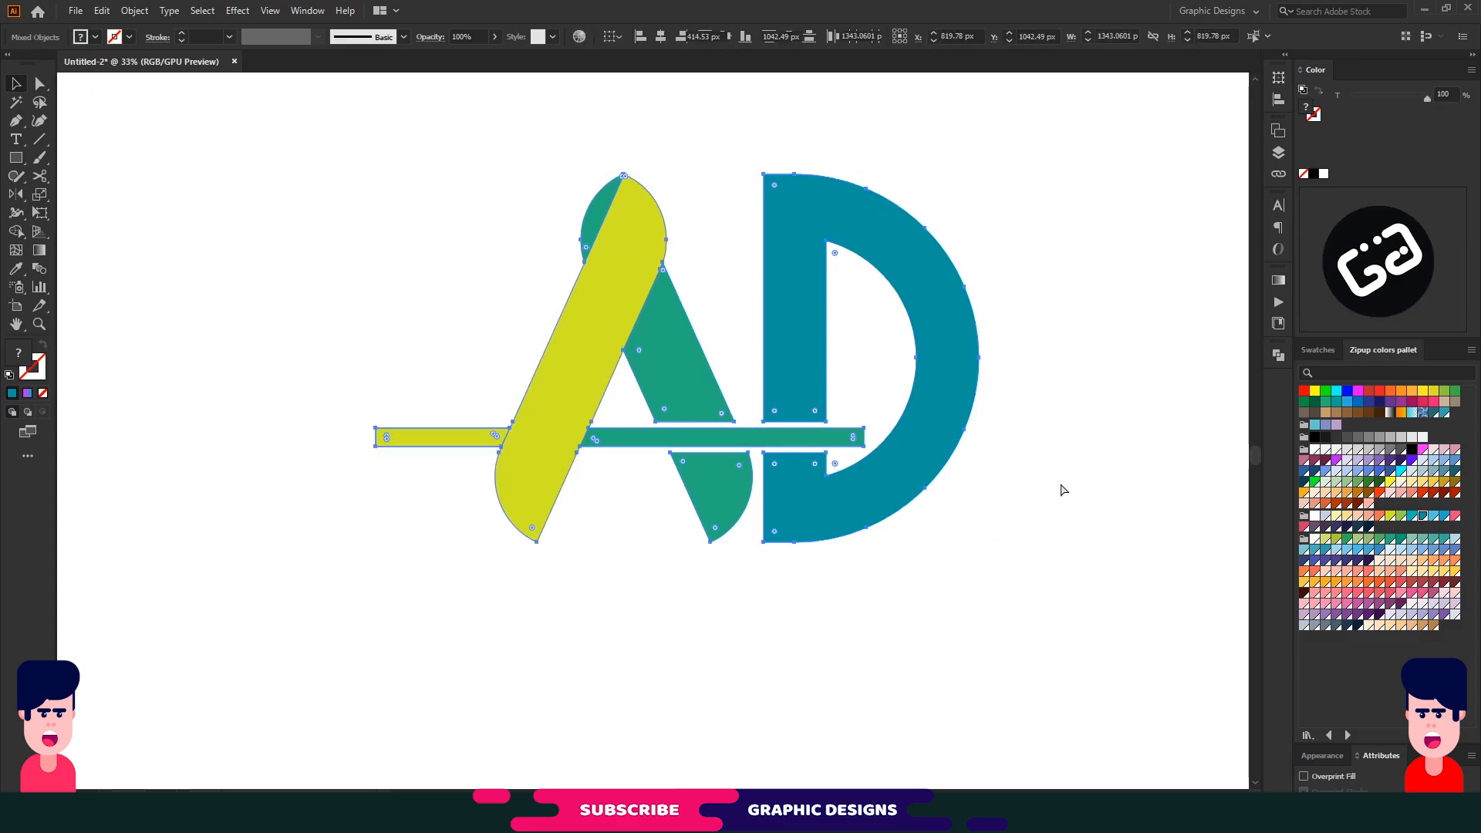
pyautogui.moveTo(980, 542); pyautogui.dragTo(658, 334)
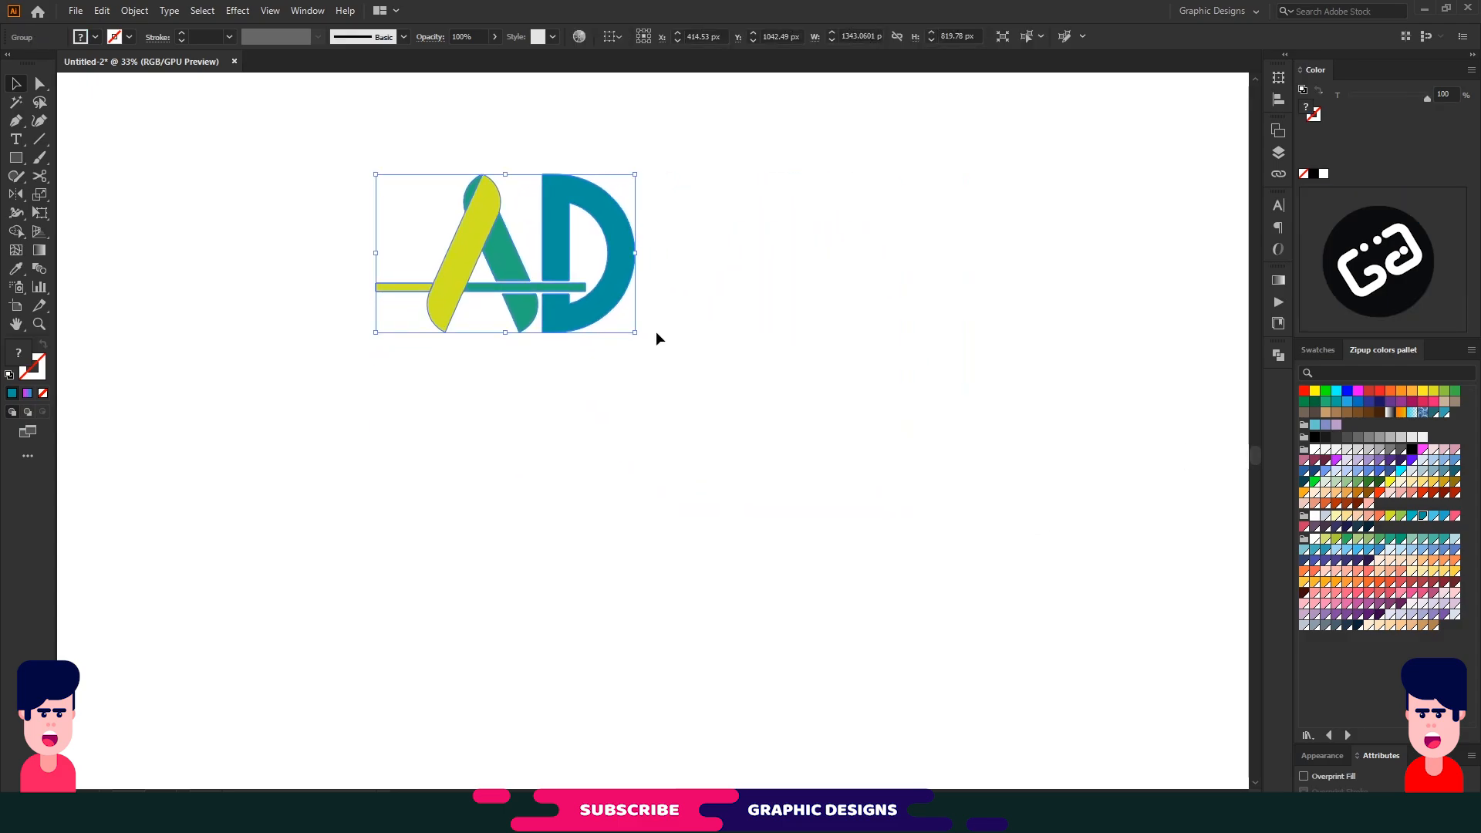
# - Duplicate the small monogram to its lower right and enlarge the copy to about 1206 by 736 px
pyautogui.moveTo(480, 226); pyautogui.dragTo(739, 416)
pyautogui.click(508, 280)
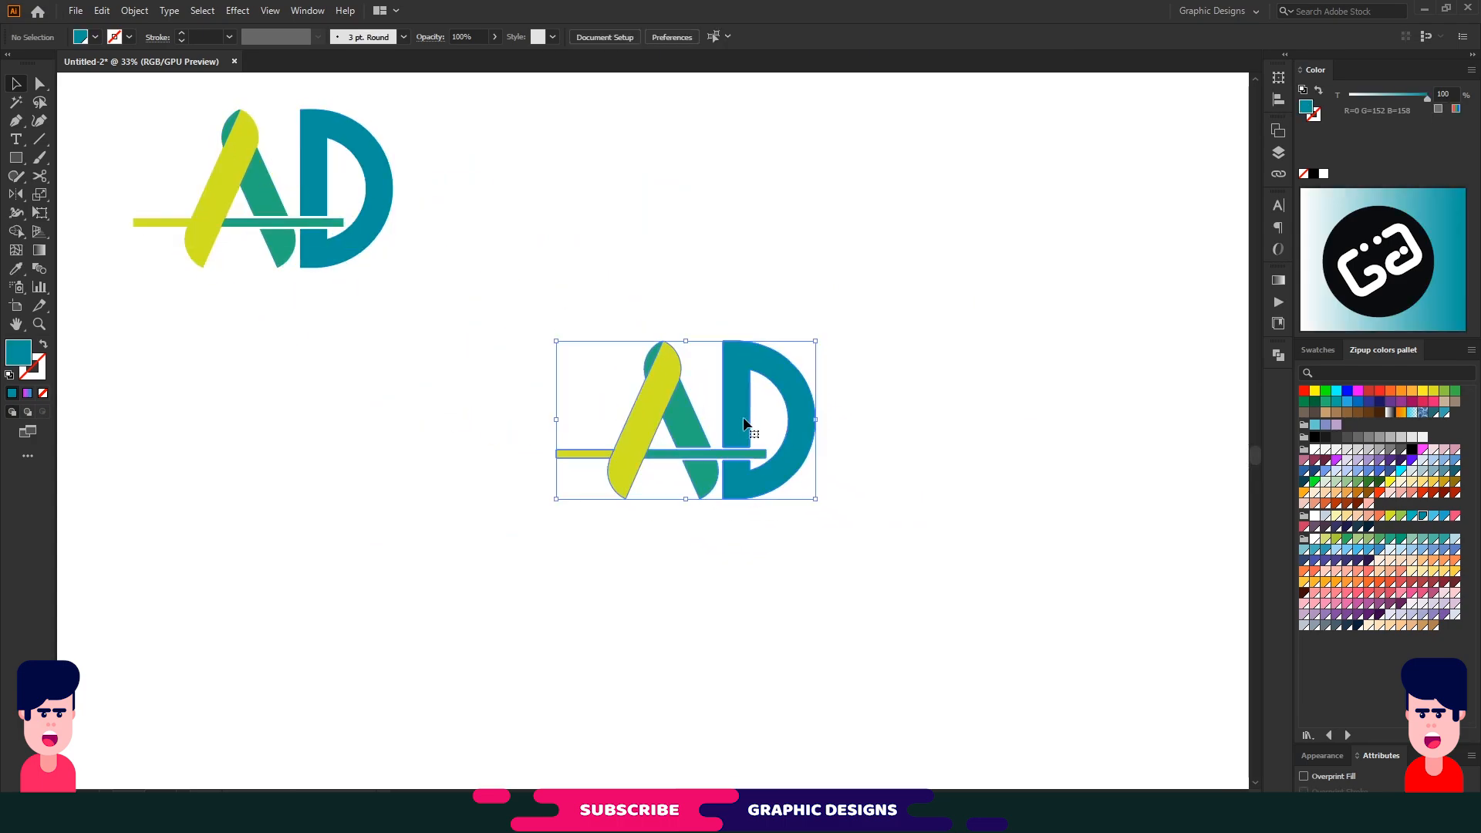
pyautogui.moveTo(815, 501); pyautogui.dragTo(955, 615)
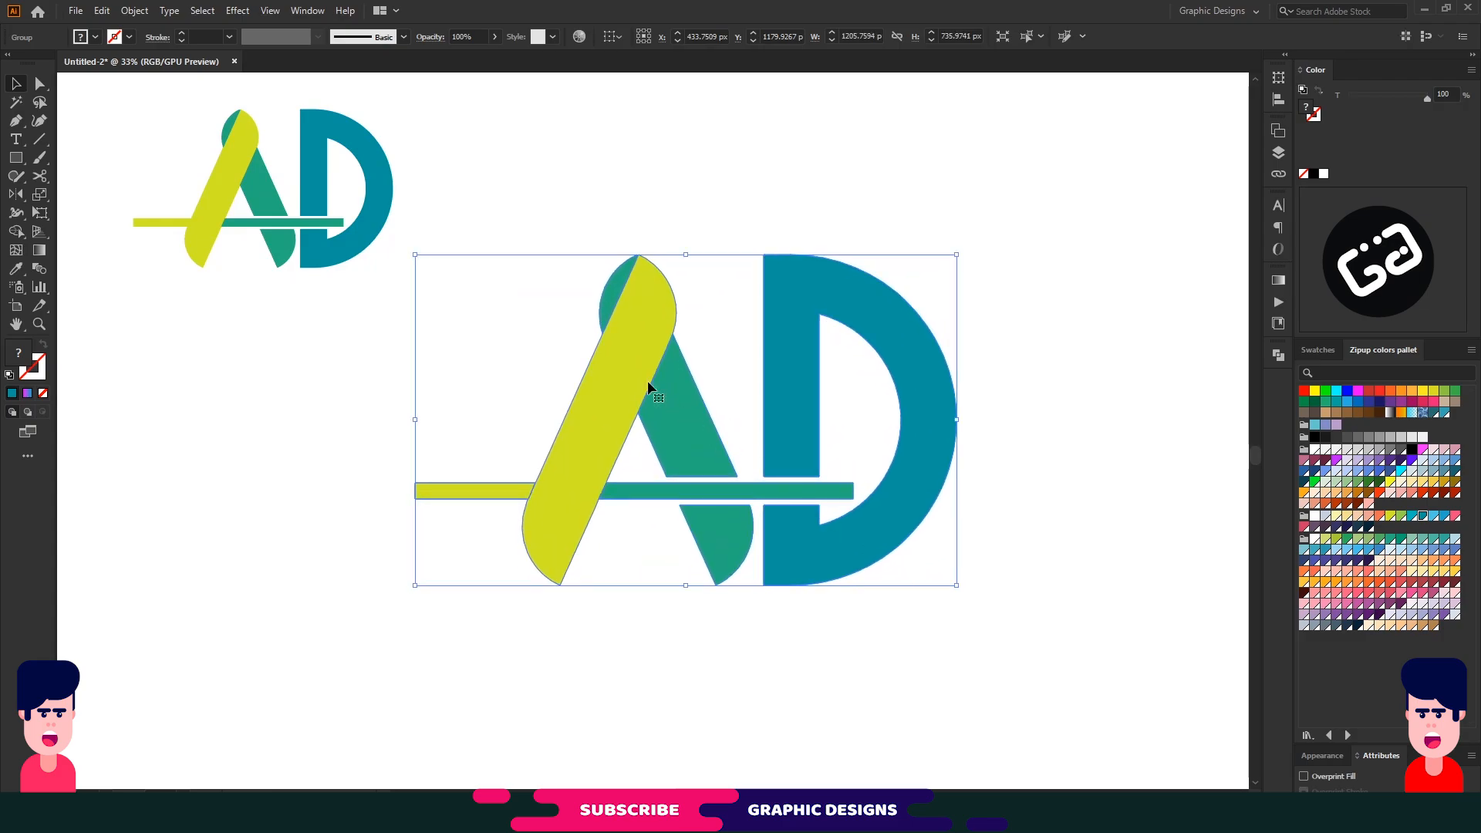
# - Ungroup the enlarged copy and offset the A's yellow left leg by 12 px with Miter joins
pyautogui.rightClick(637, 367)
pyautogui.click(706, 492)
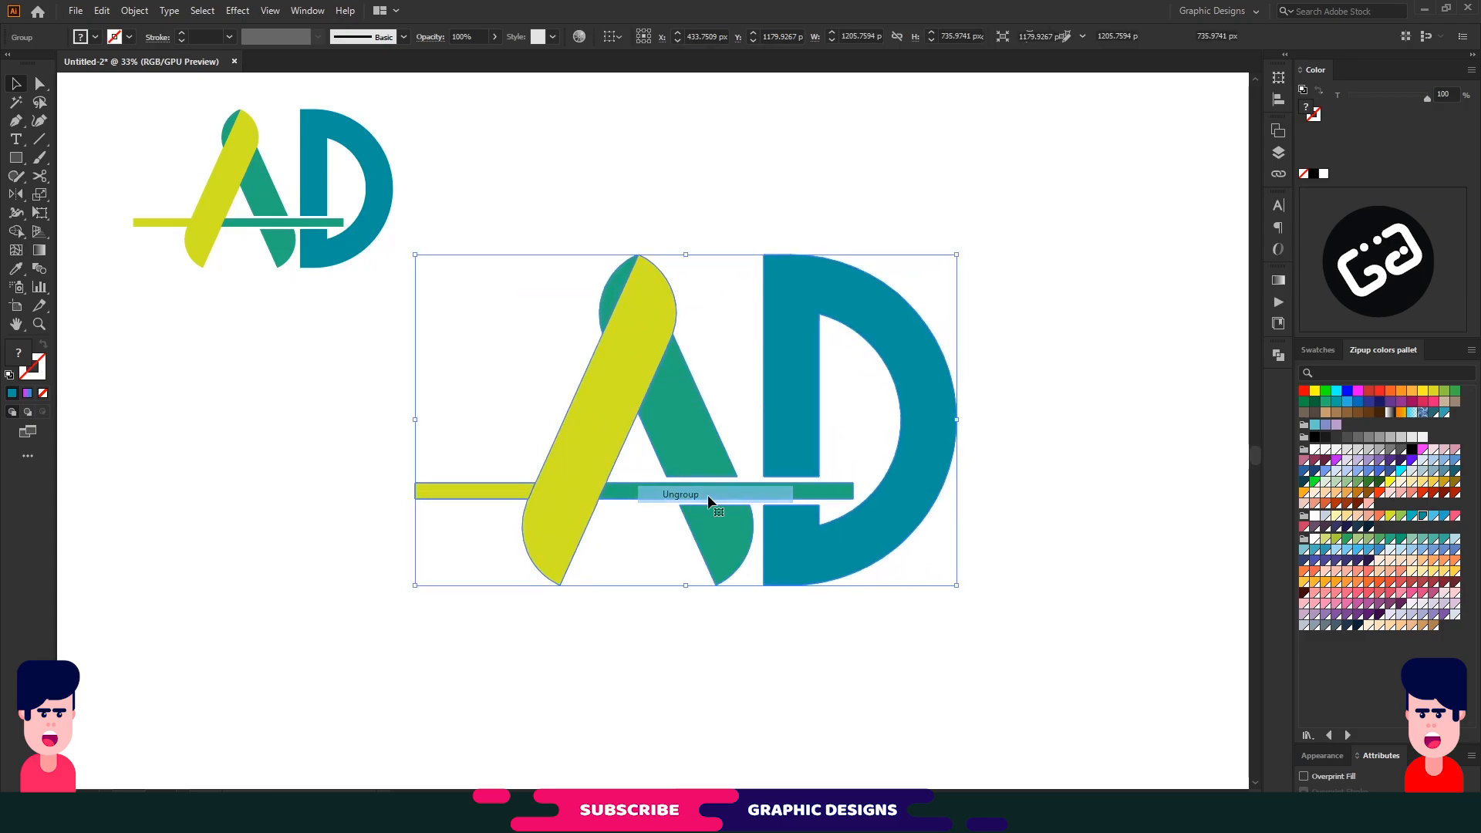
pyautogui.click(1128, 375)
pyautogui.click(638, 330)
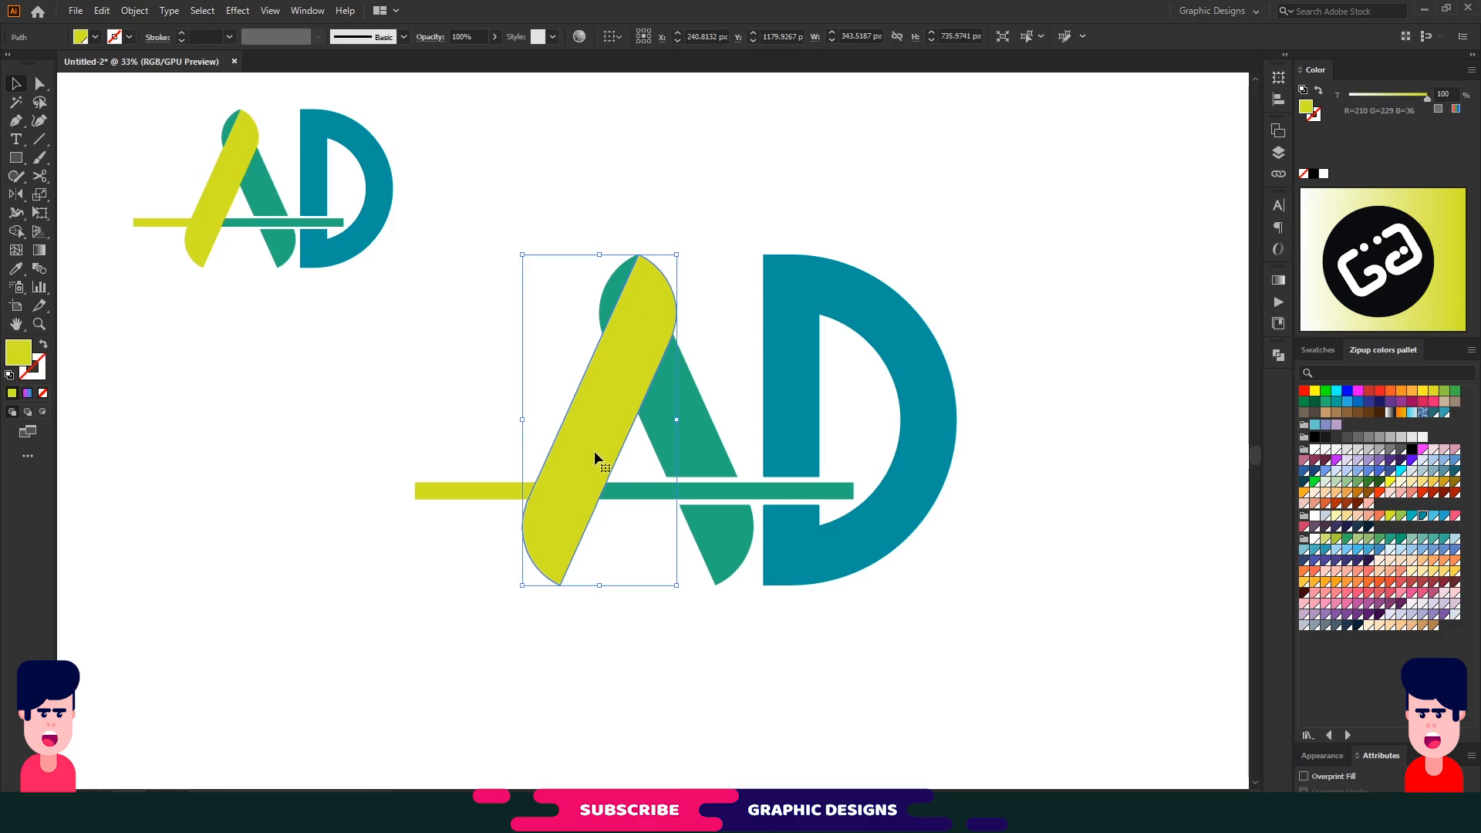
pyautogui.click(138, 14)
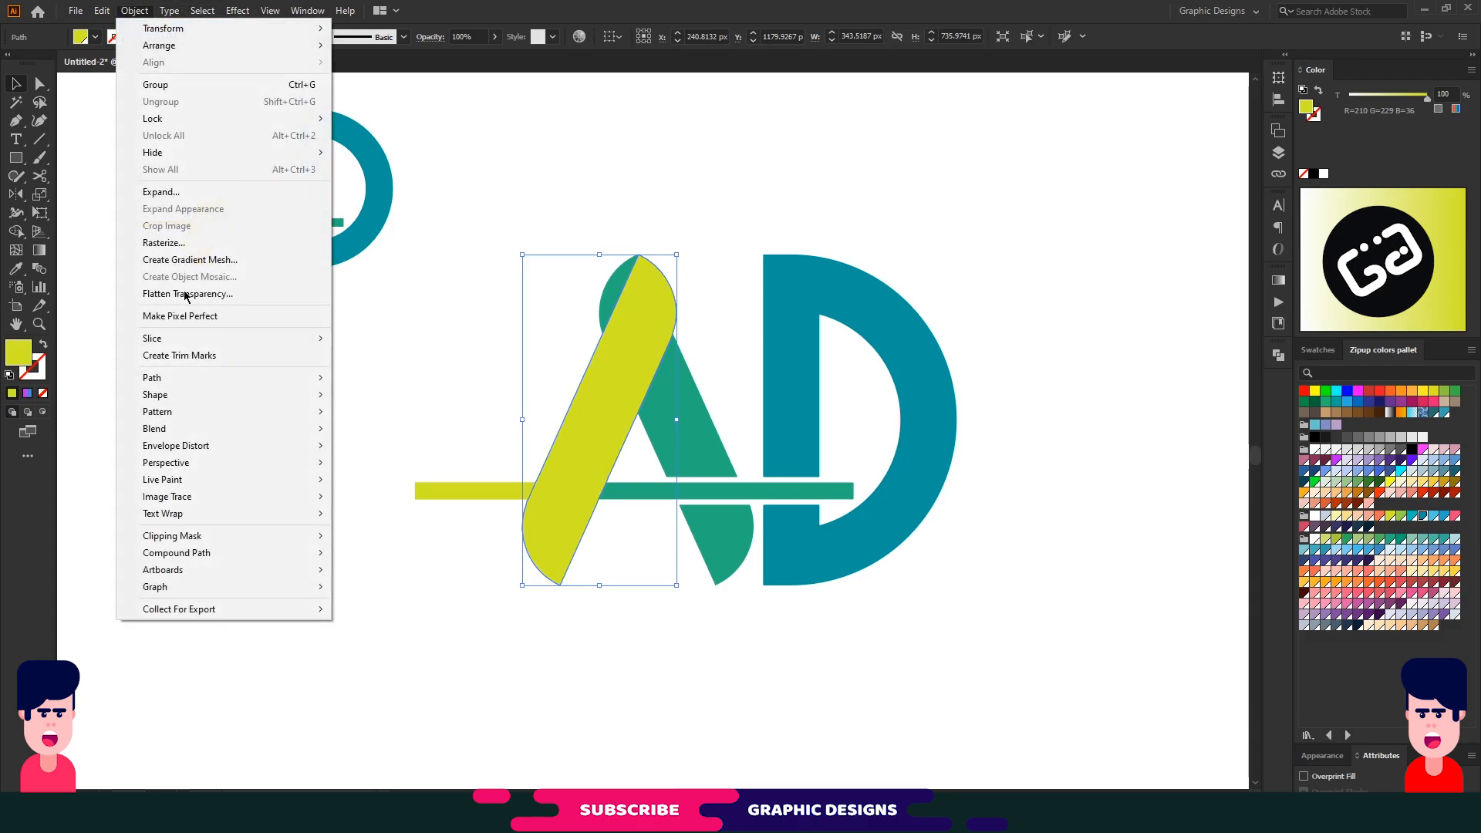
pyautogui.moveTo(191, 380)
pyautogui.click(395, 433)
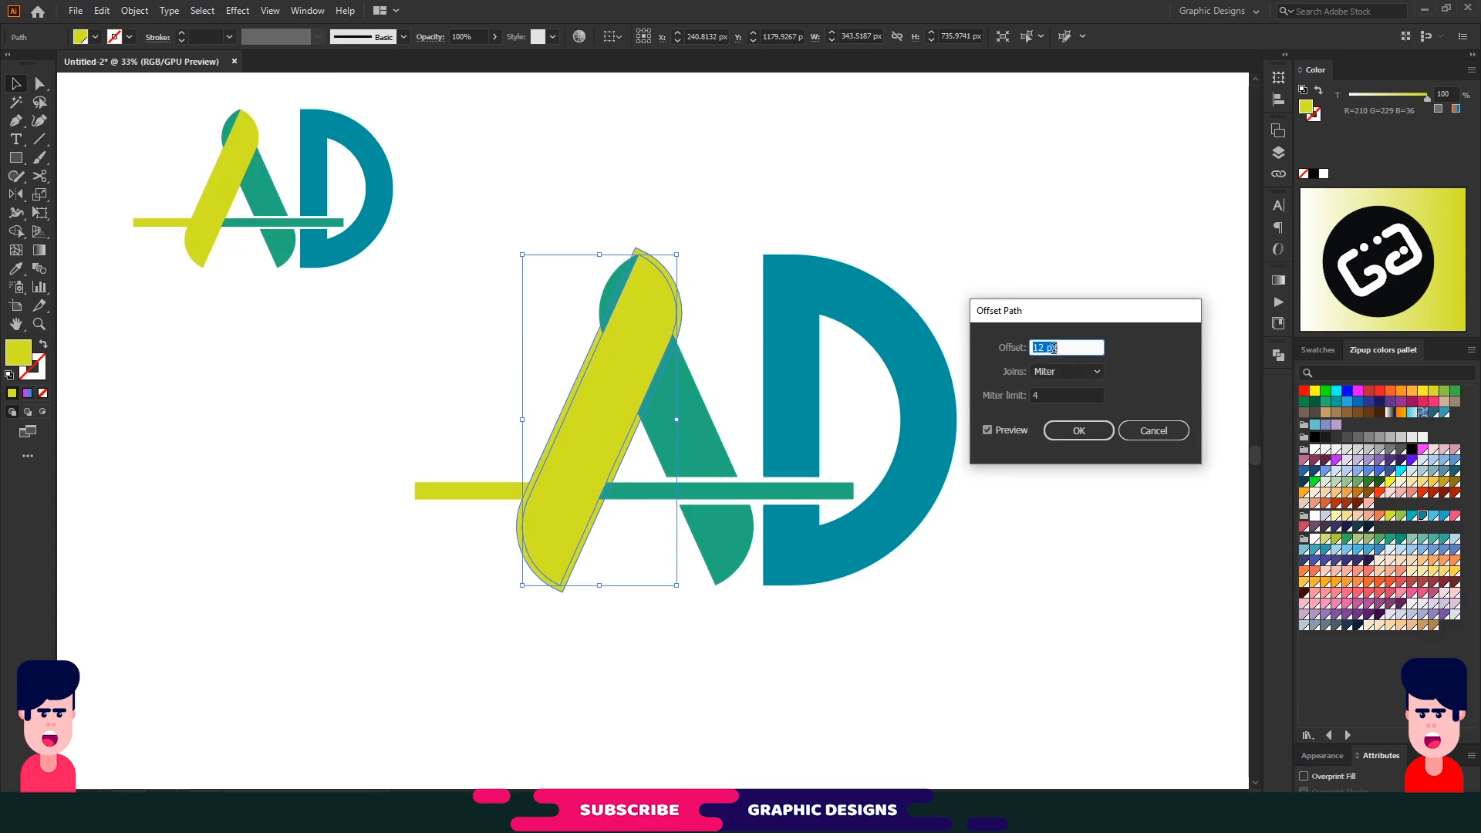
pyautogui.click(1076, 431)
pyautogui.click(1079, 431)
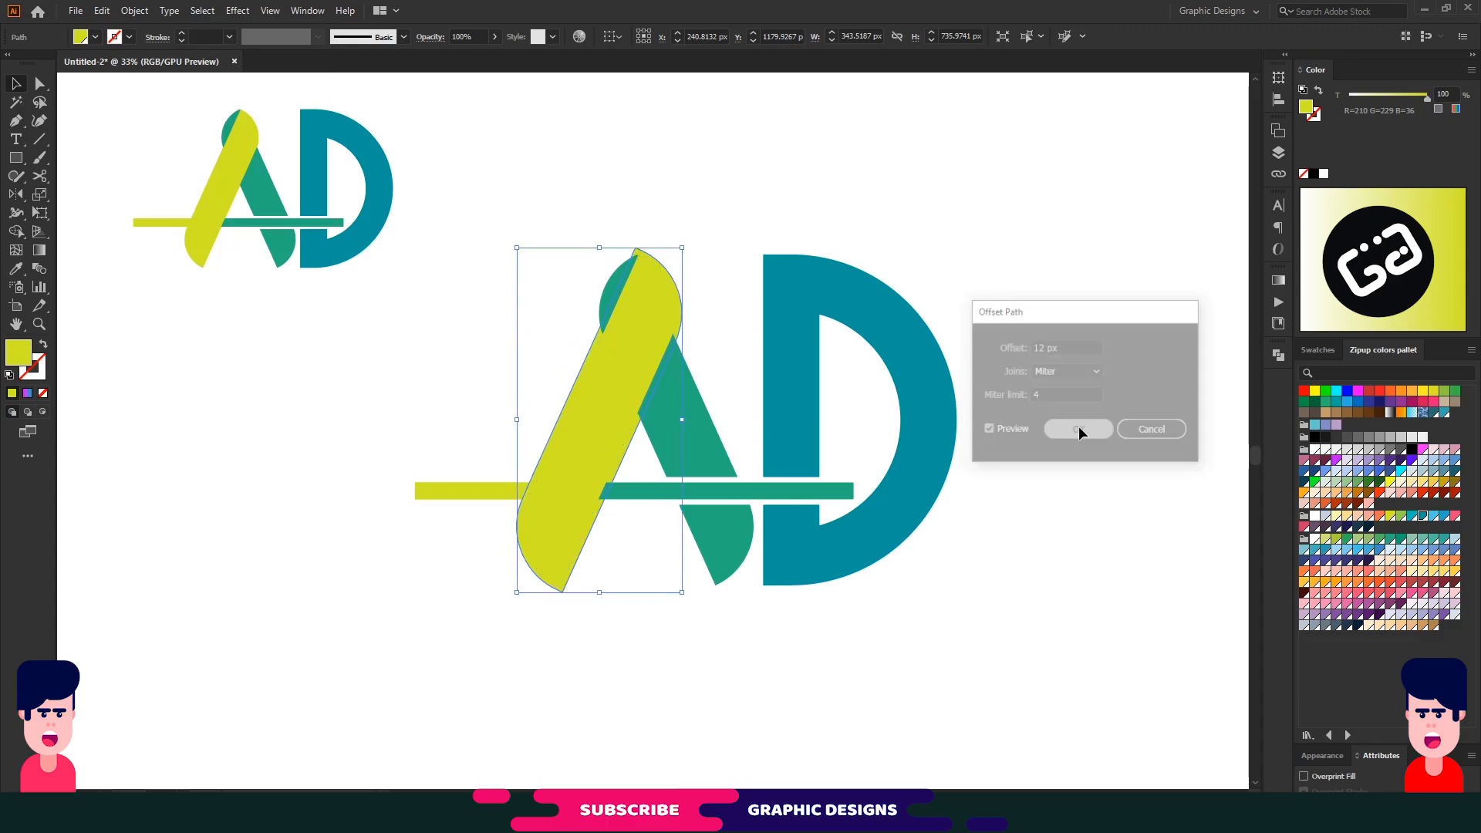
# - Remove the offset strips around the enlarged A's yellow leg with Shape Builder, leaving narrow gaps beside the green pieces
pyautogui.moveTo(483, 198); pyautogui.dragTo(956, 620)
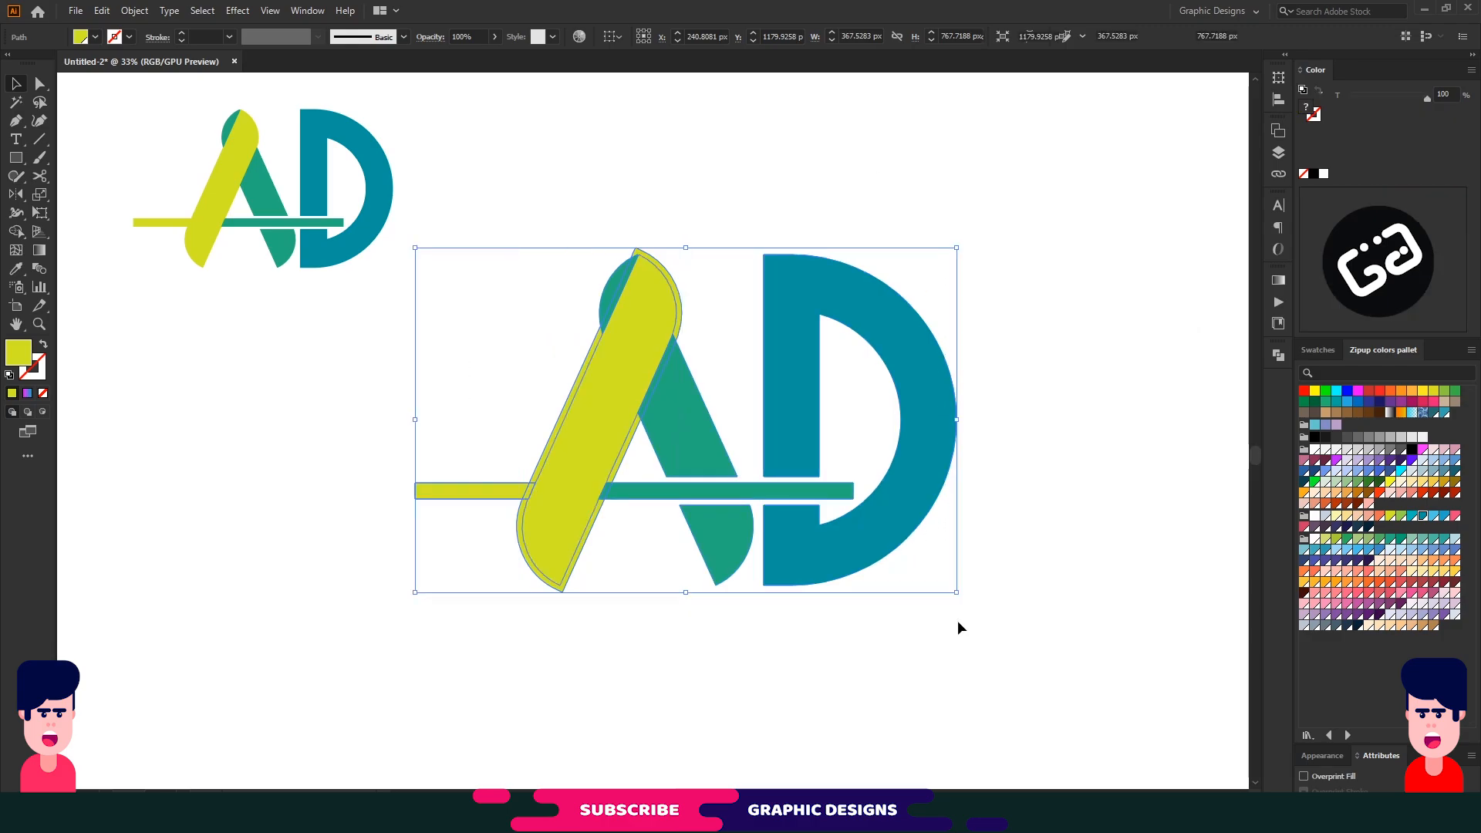
pyautogui.click(17, 234)
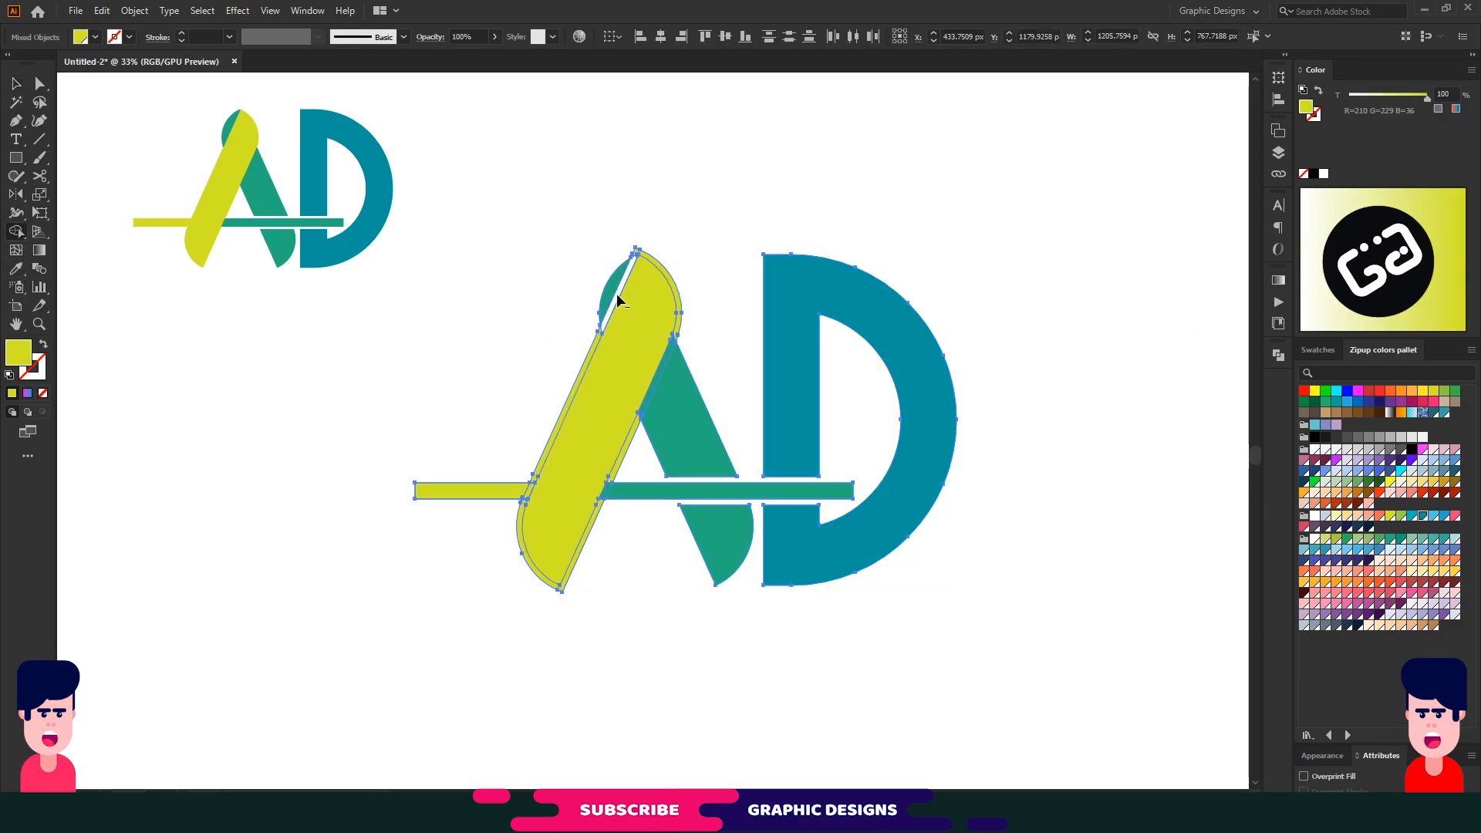
pyautogui.keyDown('alt'); pyautogui.click(658, 373); pyautogui.keyUp('alt')
pyautogui.keyDown('alt'); pyautogui.click(670, 282); pyautogui.keyUp('alt')
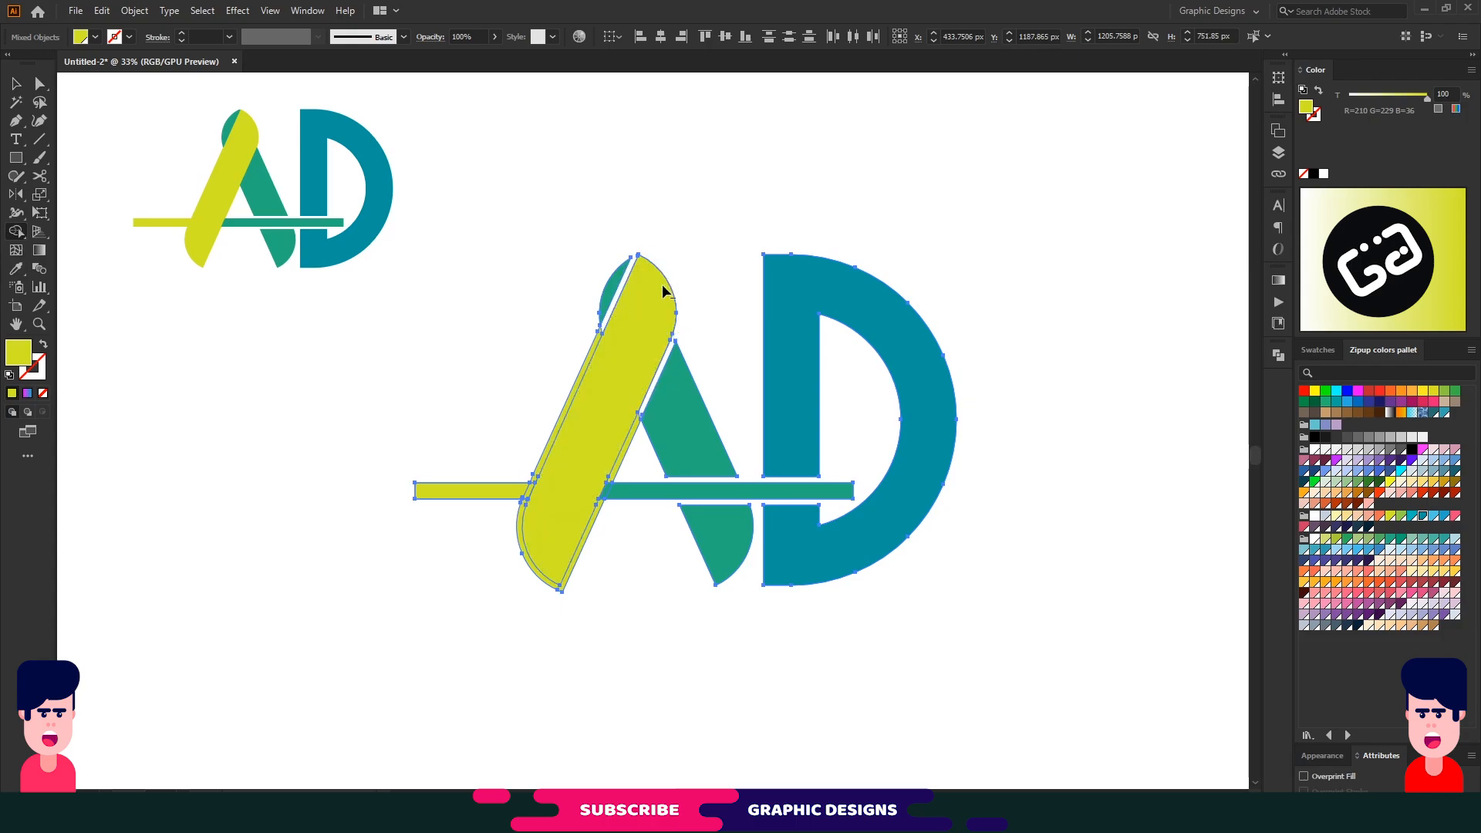
pyautogui.keyDown('alt'); pyautogui.click(552, 444); pyautogui.keyUp('alt')
pyautogui.keyDown('alt'); pyautogui.click(629, 452); pyautogui.keyUp('alt')
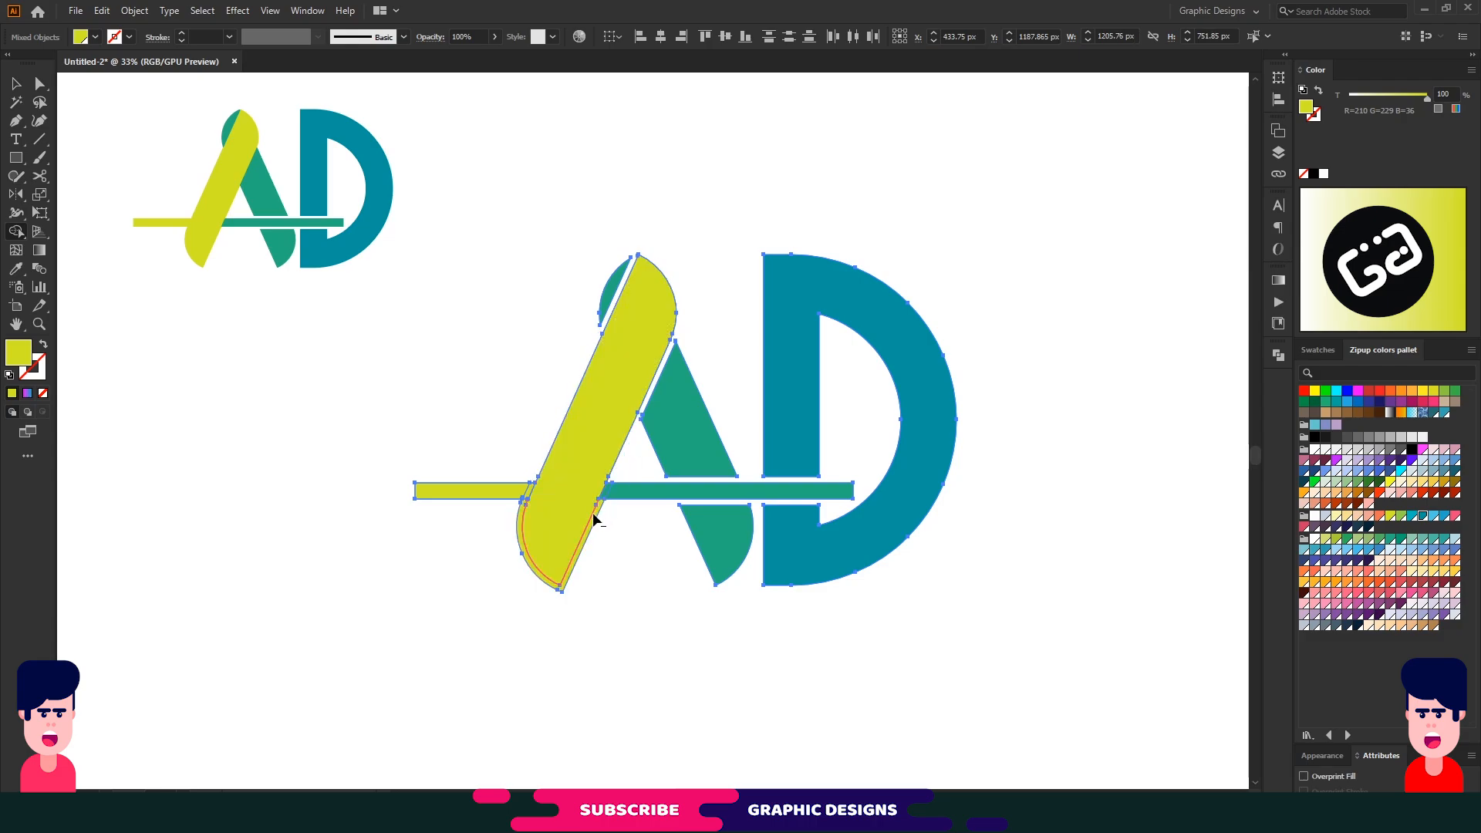
pyautogui.keyDown('alt'); pyautogui.click(594, 519); pyautogui.keyUp('alt')
# - Merge the crossbar's leftover sliver beside the yellow leg into its longer part and recolour that part to match the A's green leg
pyautogui.click(605, 494)
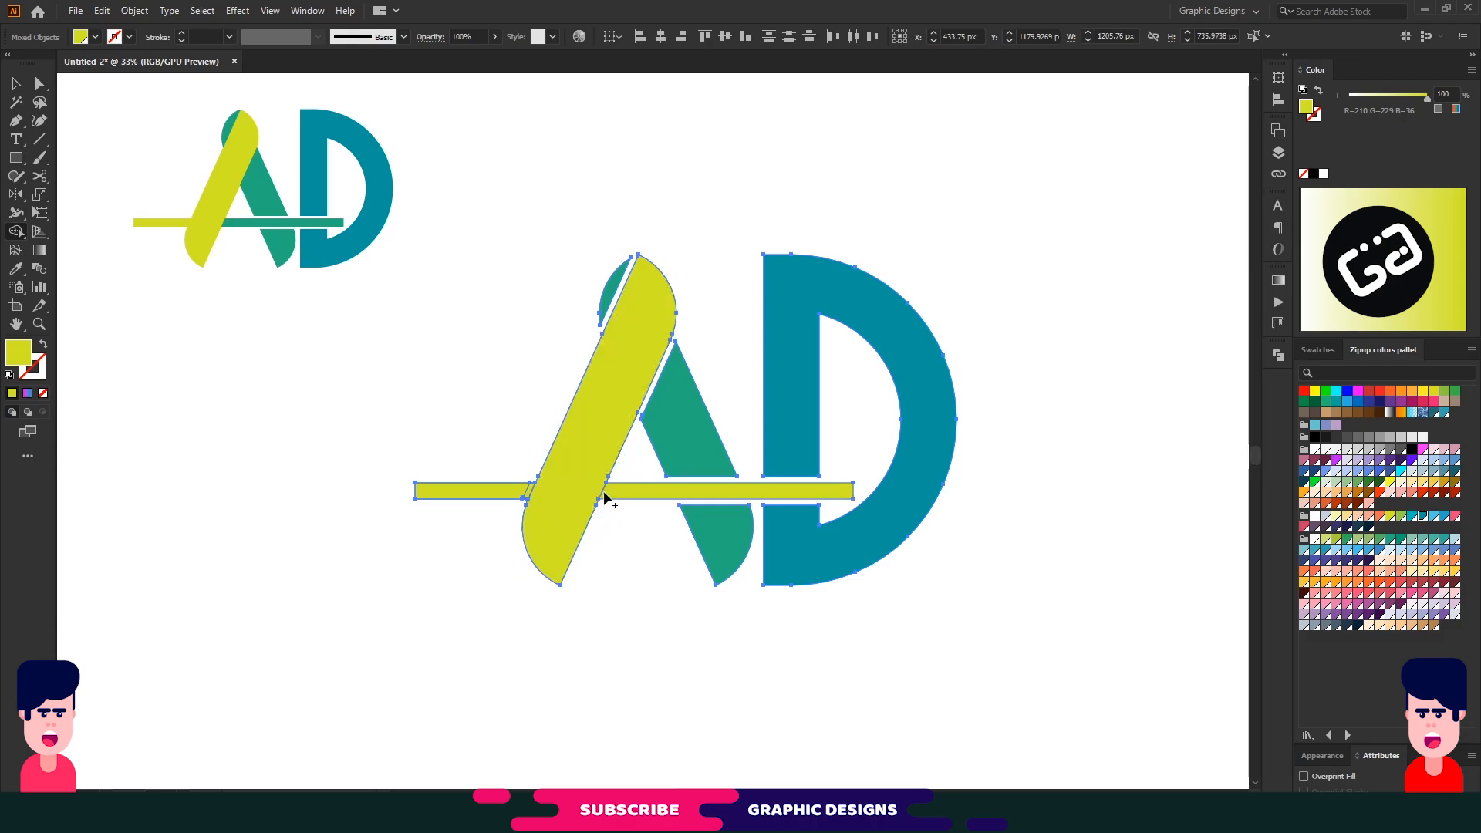
pyautogui.press('v')
pyautogui.click(621, 541)
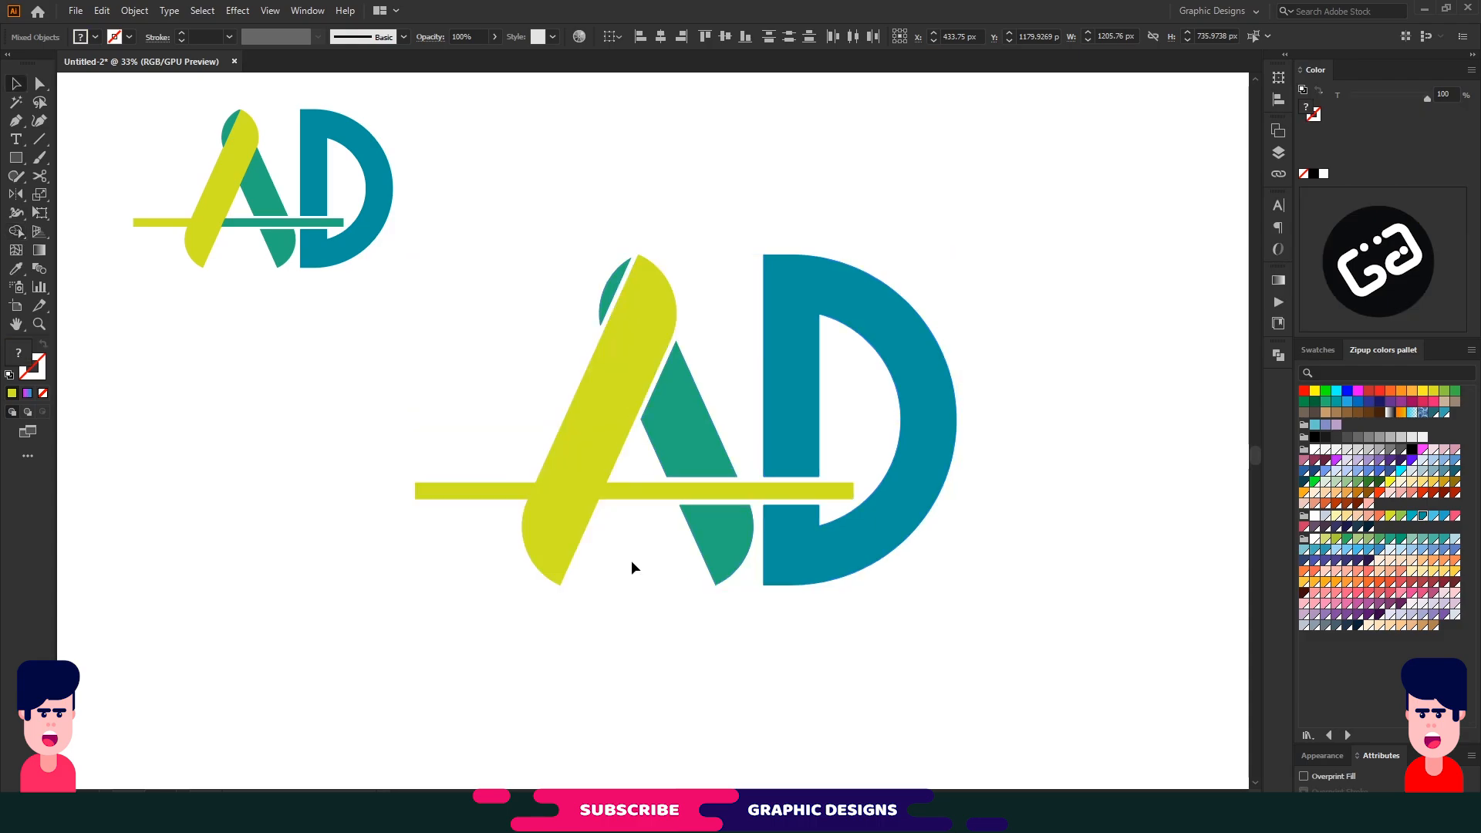
pyautogui.click(697, 497)
pyautogui.press('i')
pyautogui.click(697, 439)
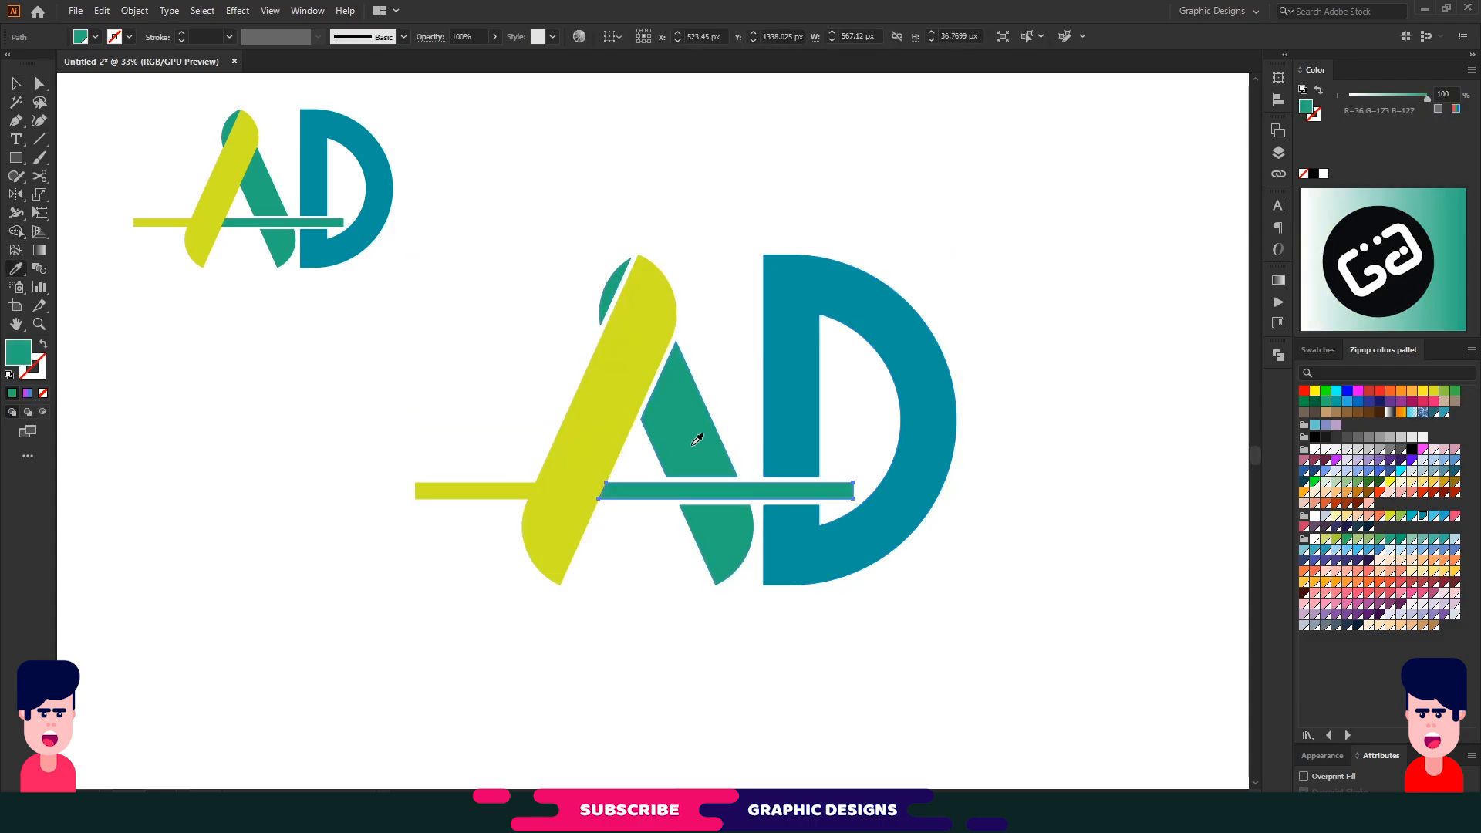
pyautogui.press('v')
pyautogui.click(637, 661)
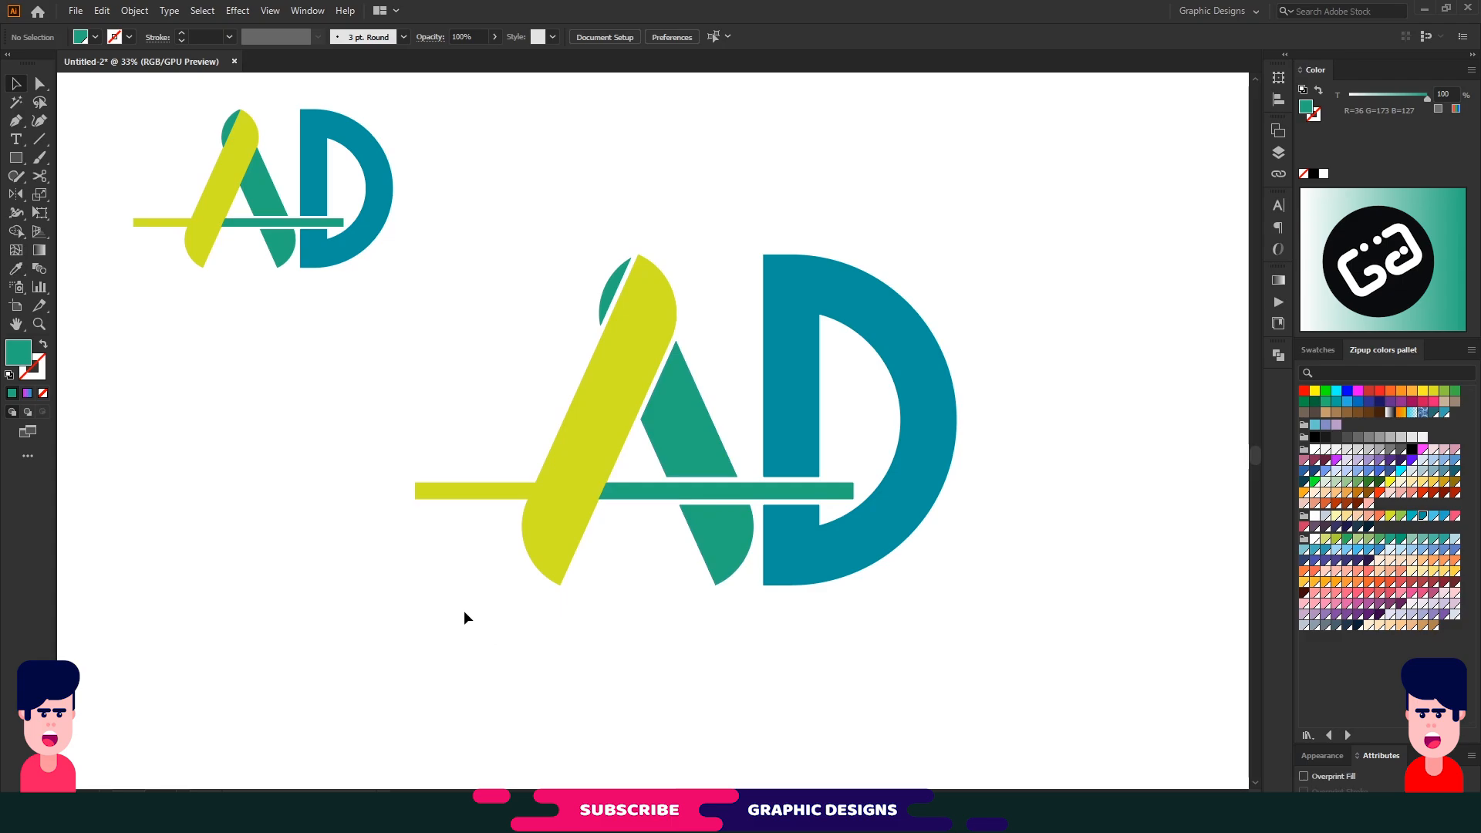
# - Round the inner corners of the enlarged D's counter and the outer corners of its stem
pyautogui.click(808, 304)
pyautogui.press('a')
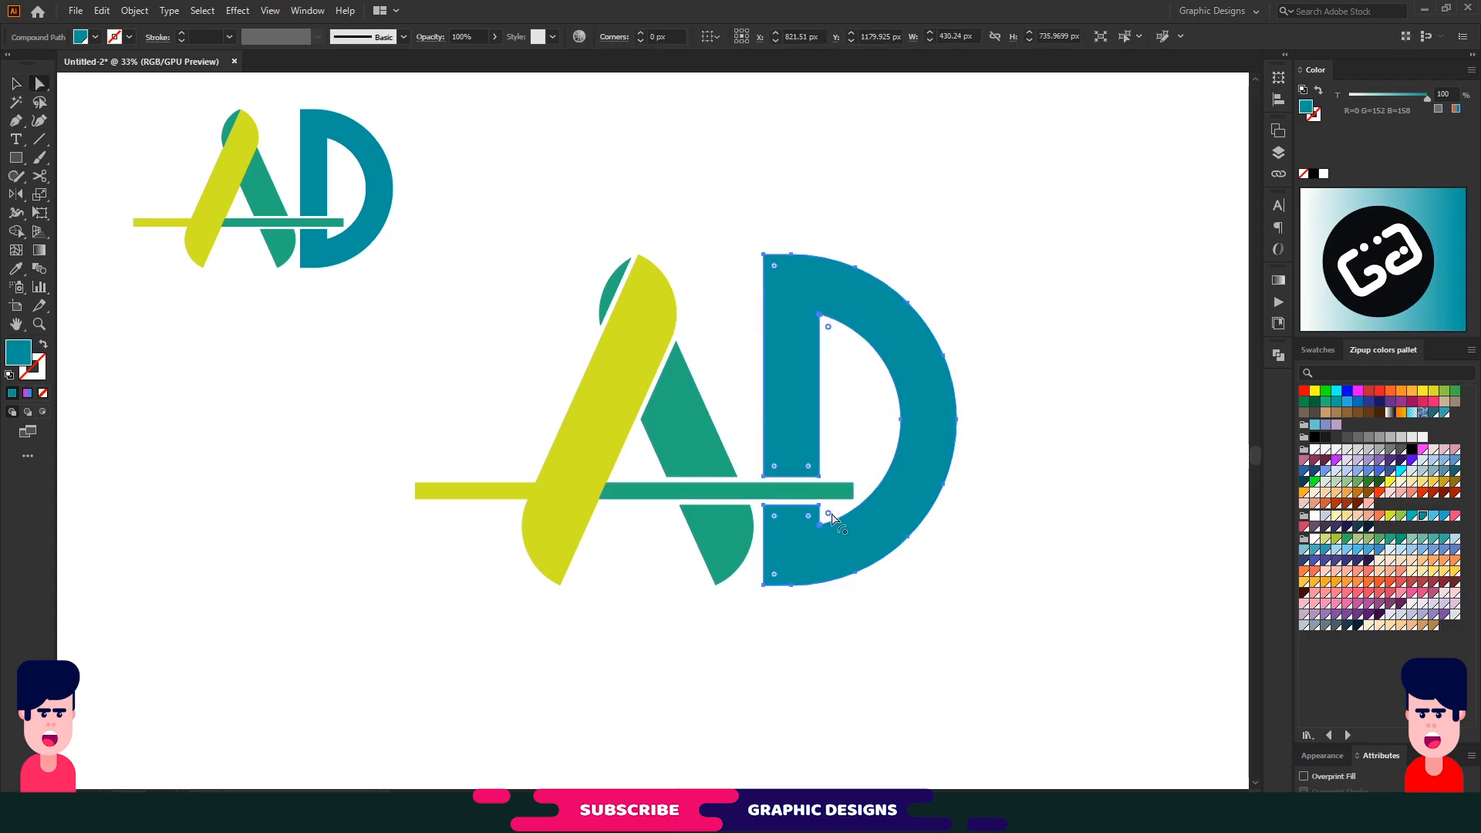
pyautogui.moveTo(832, 518); pyautogui.dragTo(838, 510)
pyautogui.moveTo(777, 578); pyautogui.dragTo(827, 557)
pyautogui.click(1047, 327)
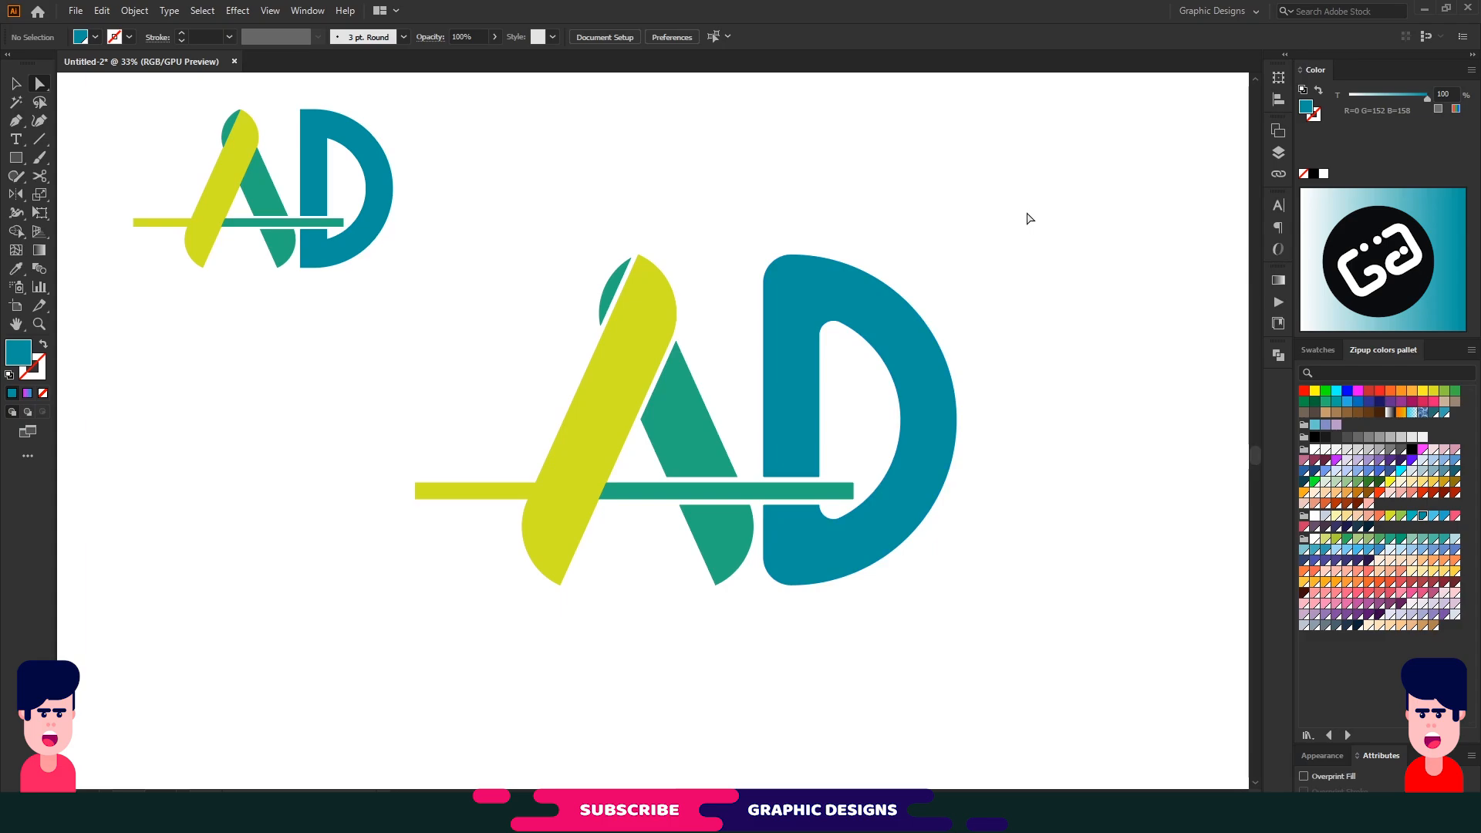
# - Group the gapped AD monogram and scale it down to about 644 by 393 px, level with the small original
pyautogui.moveTo(1021, 219); pyautogui.dragTo(503, 595)
pyautogui.press('v')
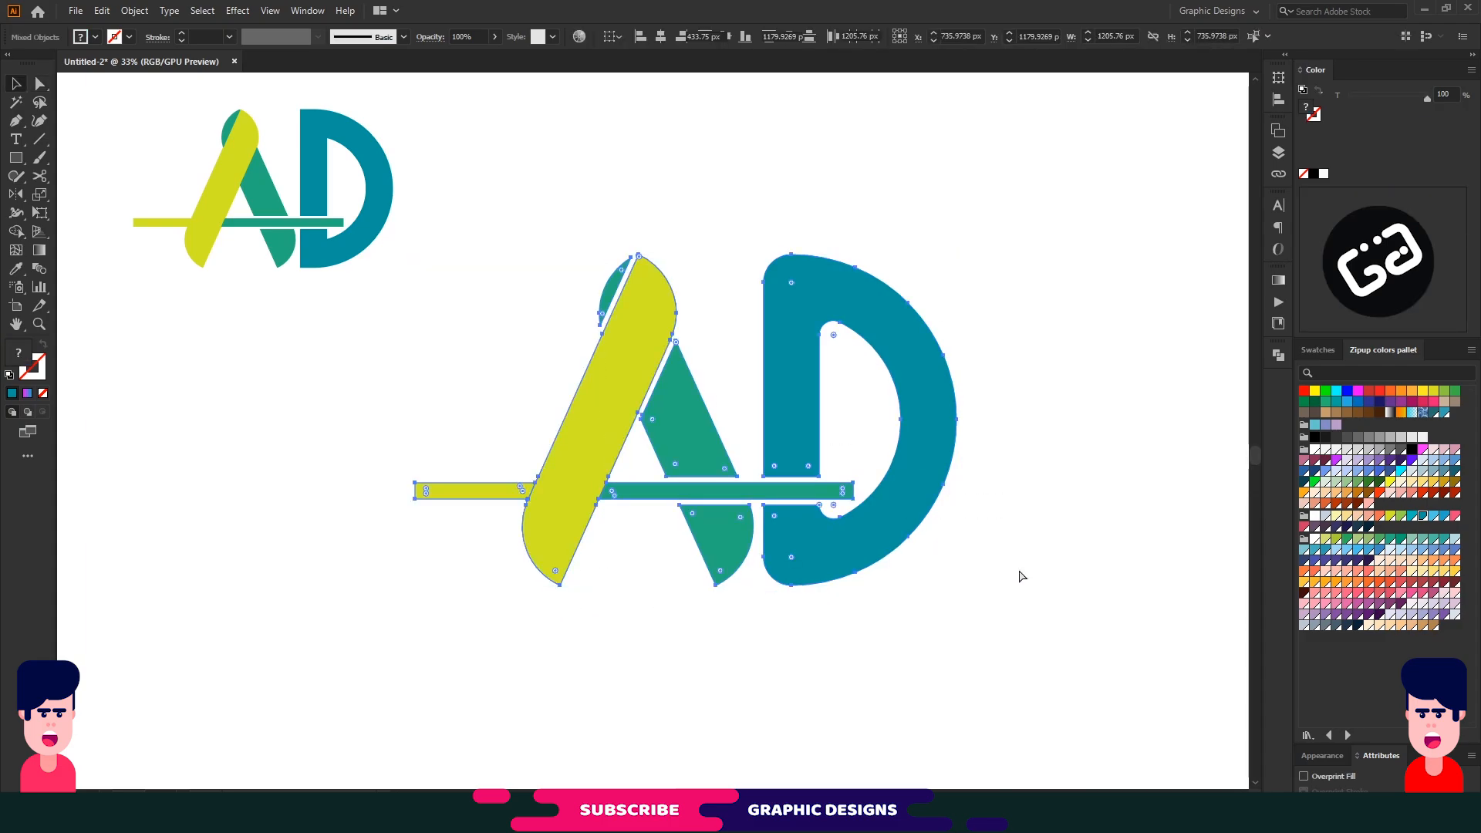
pyautogui.hotkey('ctrl', 'g')
pyautogui.moveTo(957, 586); pyautogui.dragTo(1023, 267)
# - Enlarge the original AD monogram slightly and move both monograms so they sit side by side at the same height
pyautogui.click(337, 220)
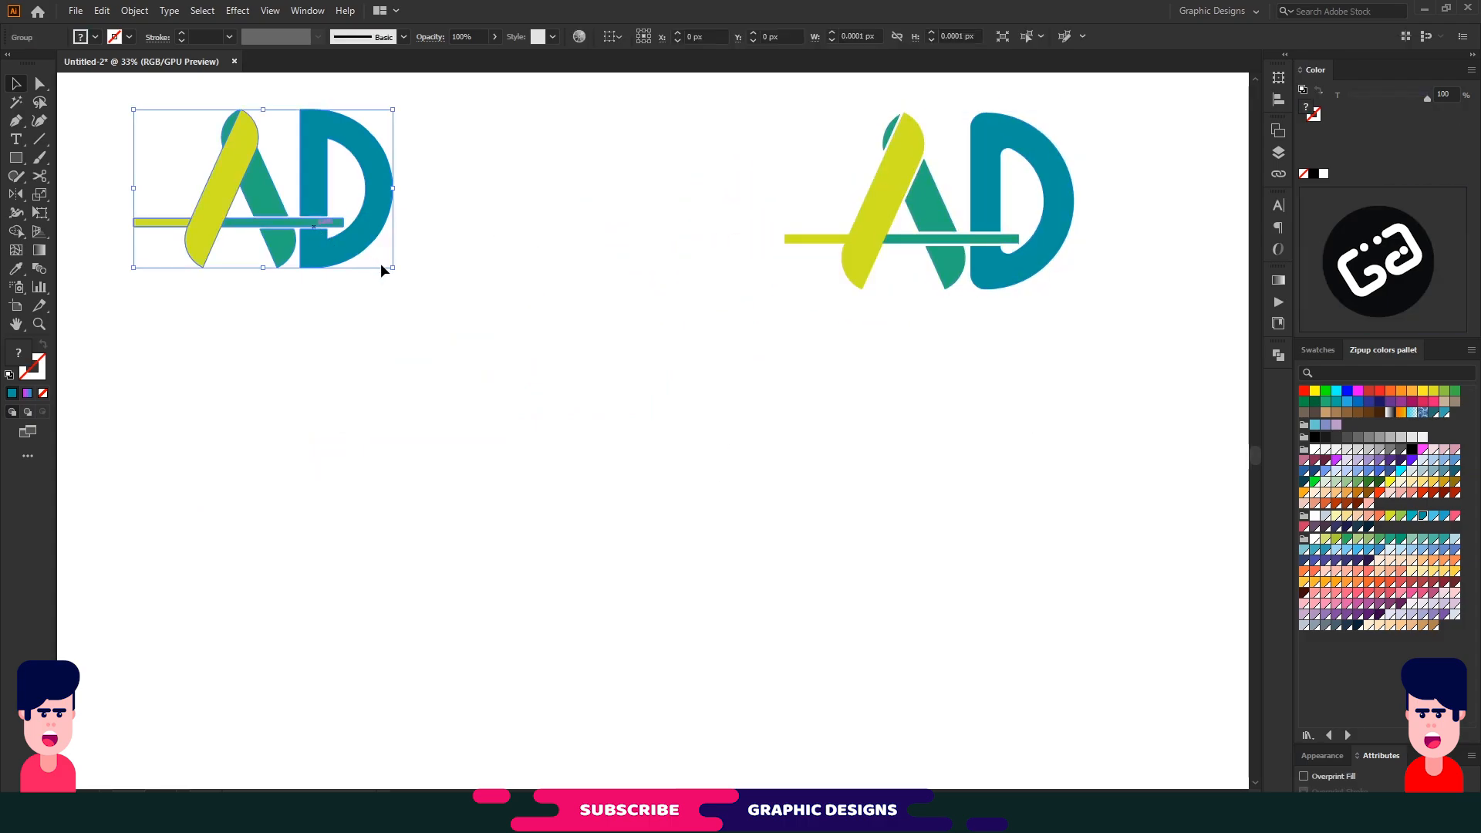
pyautogui.moveTo(392, 268); pyautogui.dragTo(413, 287)
pyautogui.moveTo(353, 253); pyautogui.dragTo(447, 307)
pyautogui.moveTo(876, 219); pyautogui.dragTo(865, 265)
pyautogui.click(692, 423)
# - Draw a dark navy rounded rectangle about 771 by 517 px behind the original monogram and duplicate it behind the gapped one
pyautogui.press('m')
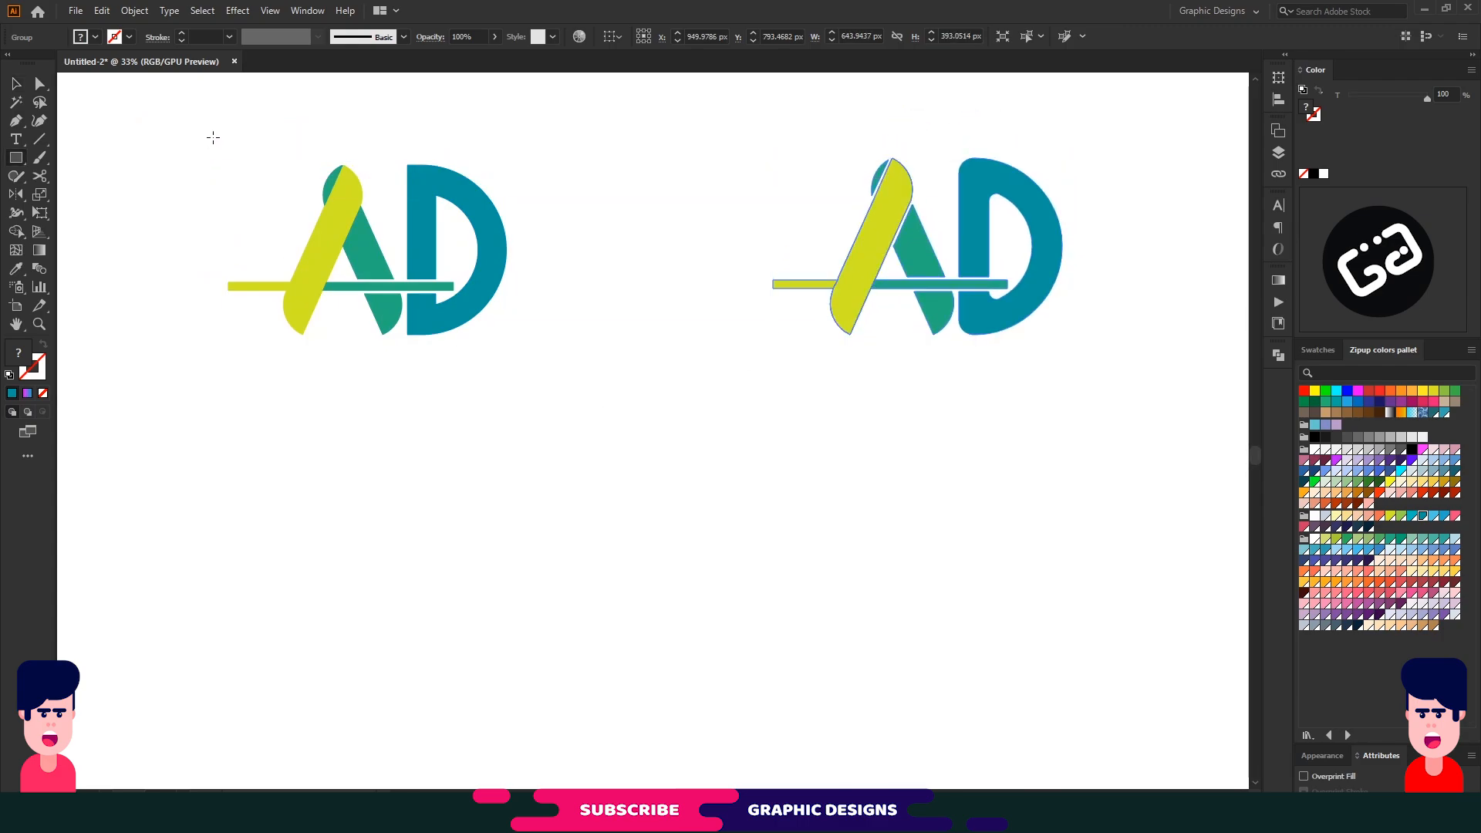
pyautogui.moveTo(213, 137); pyautogui.dragTo(241, 166)
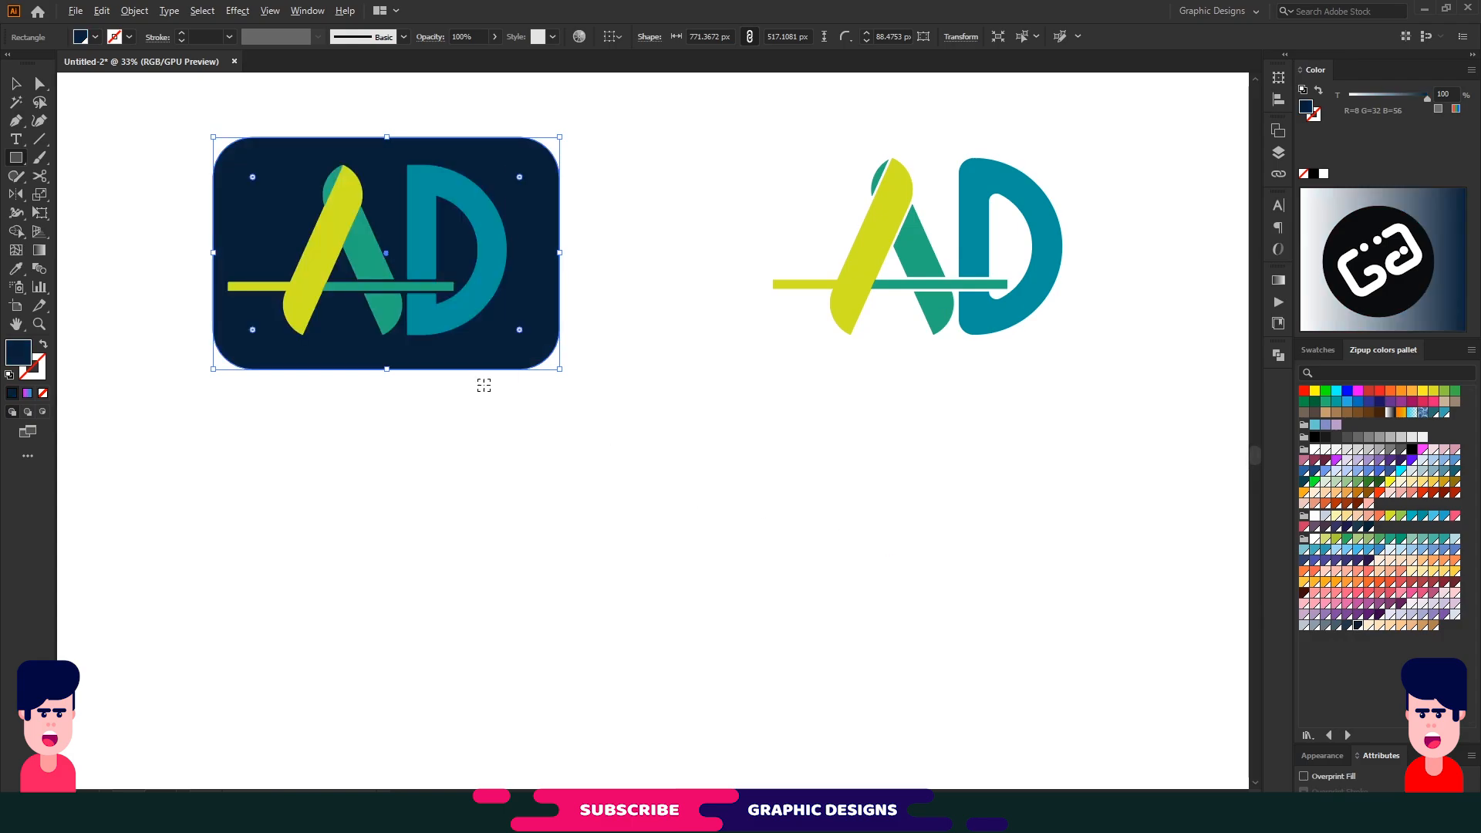
pyautogui.hotkey('alt', 'v')
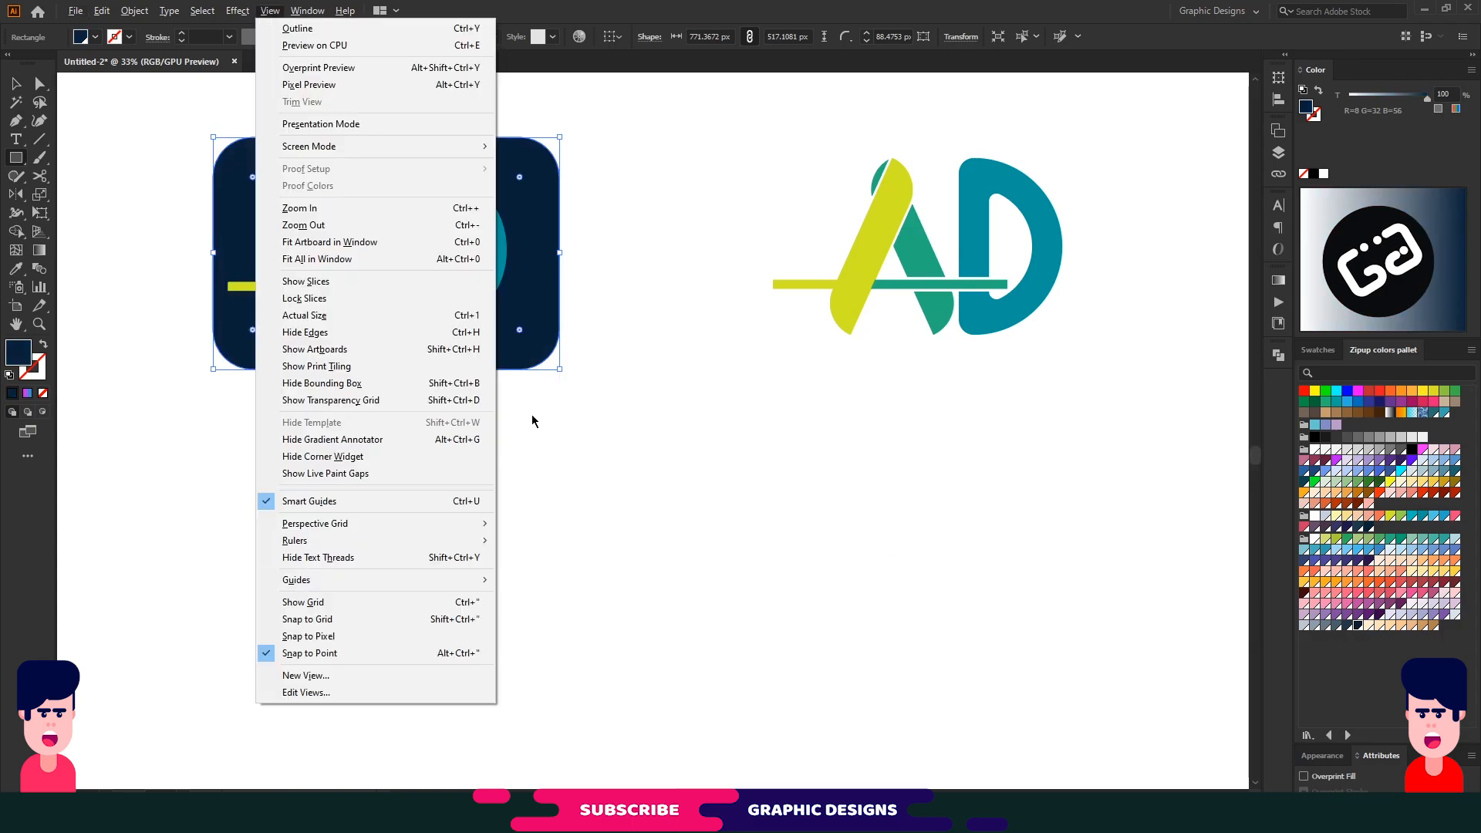
pyautogui.click(533, 420)
pyautogui.click(775, 435)
pyautogui.click(15, 83)
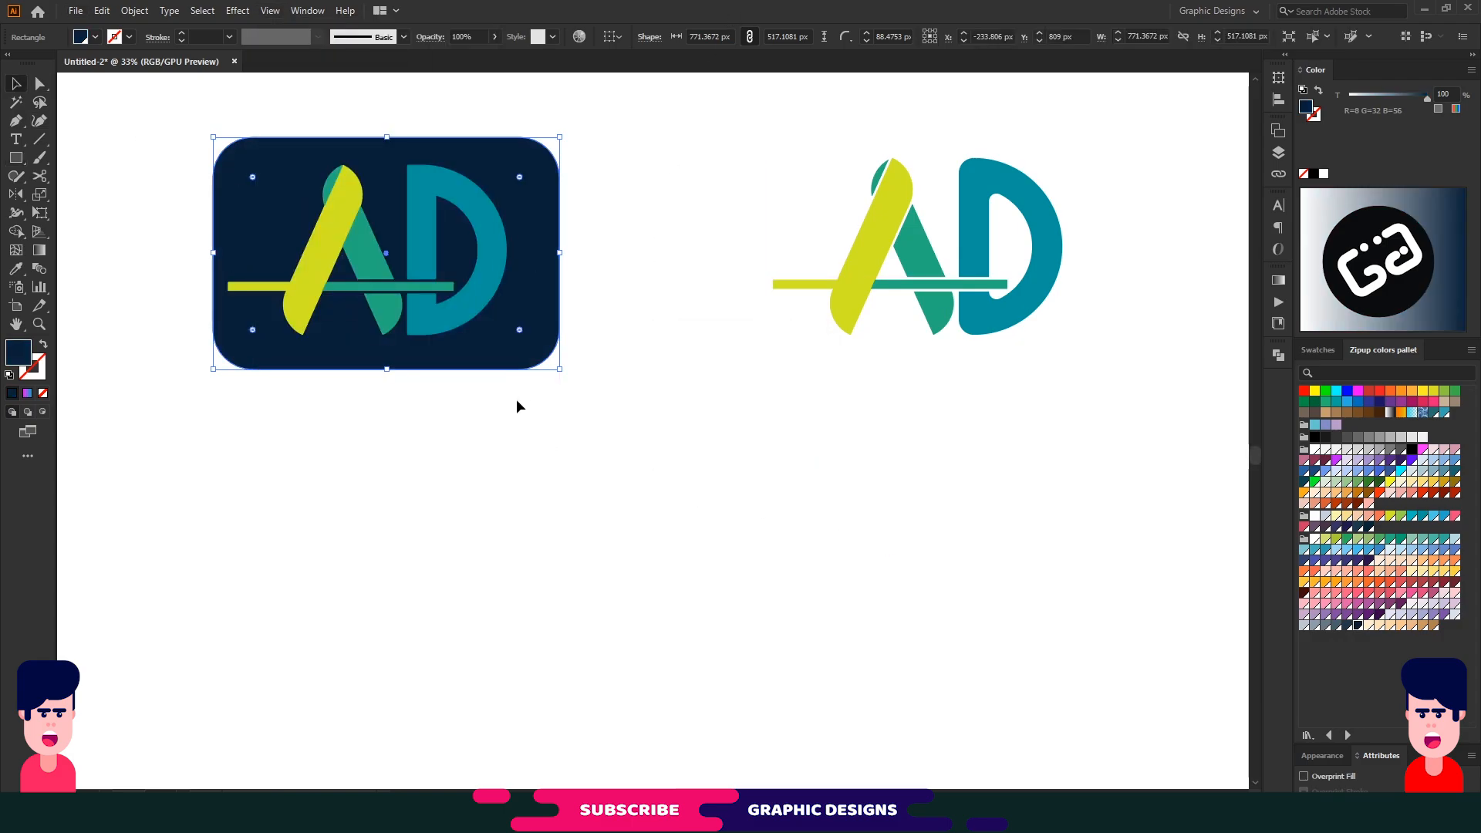
pyautogui.moveTo(486, 363); pyautogui.dragTo(1032, 363)
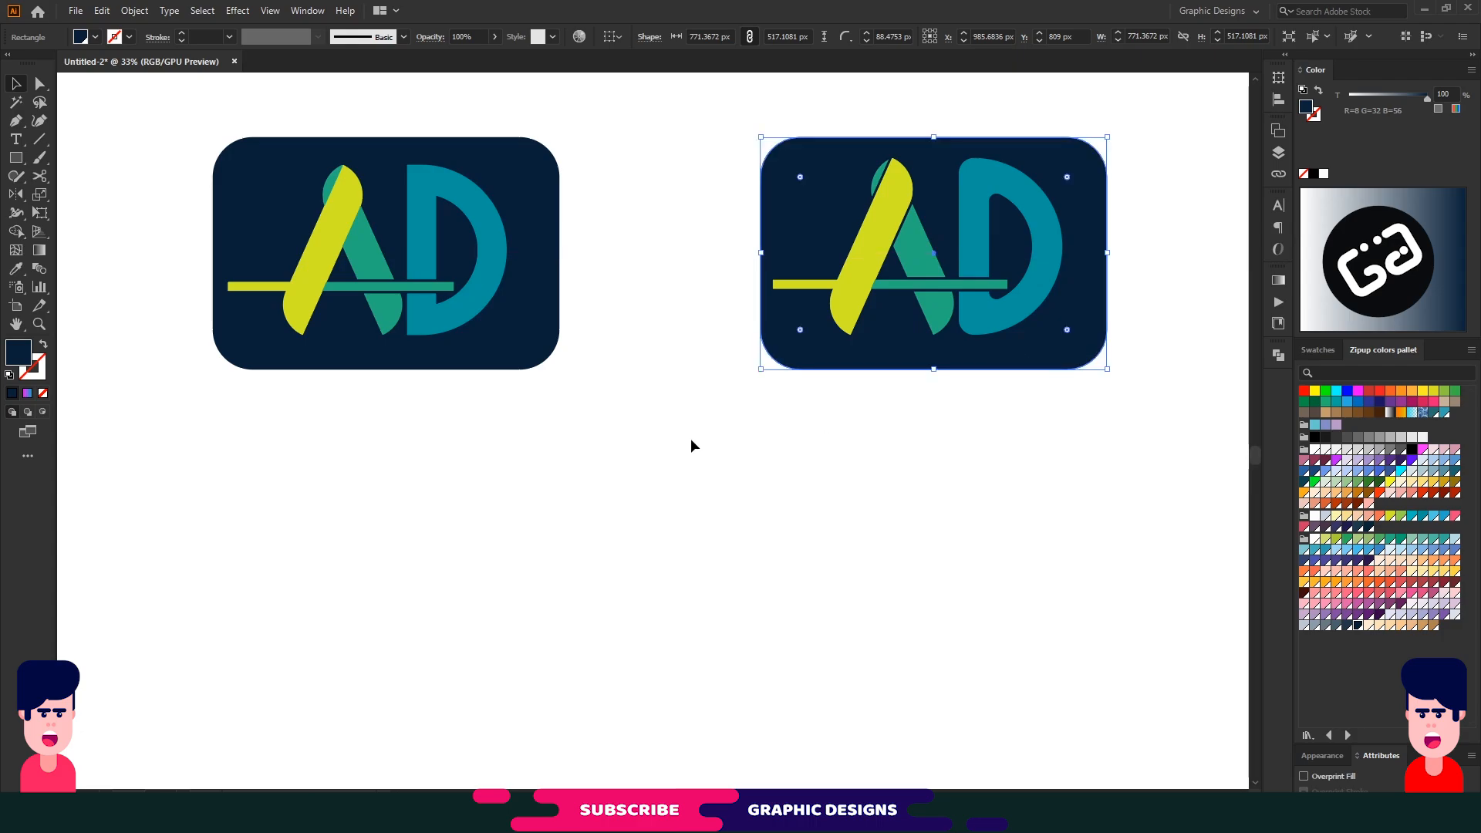
# - Narrow the original monogram's navy background to about 603 px and narrow the gapped one's similarly, letting both crossbars protrude
pyautogui.click(556, 257)
pyautogui.moveTo(560, 253); pyautogui.dragTo(522, 254)
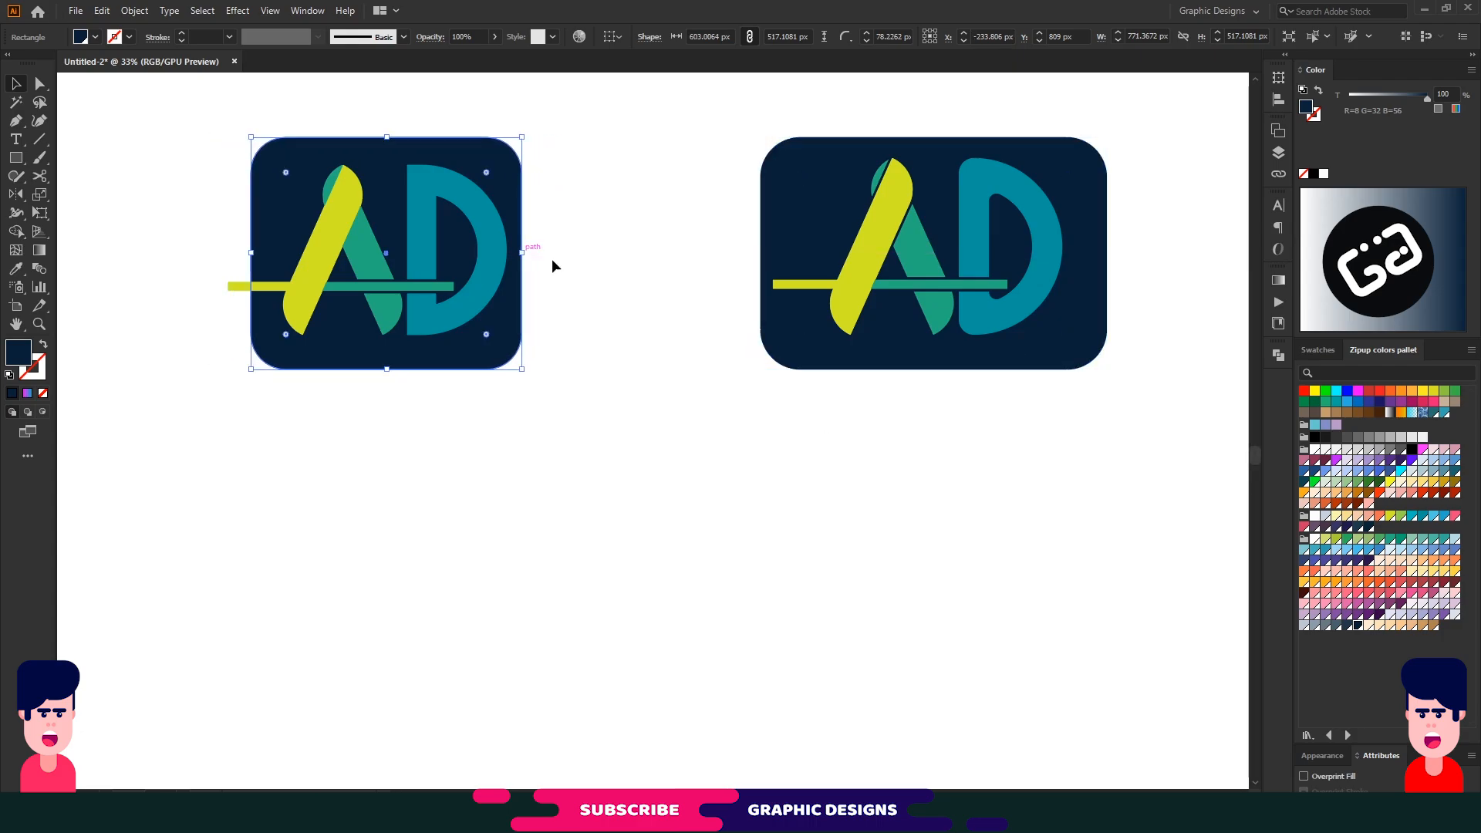
pyautogui.click(1099, 254)
pyautogui.moveTo(1107, 253); pyautogui.dragTo(1078, 255)
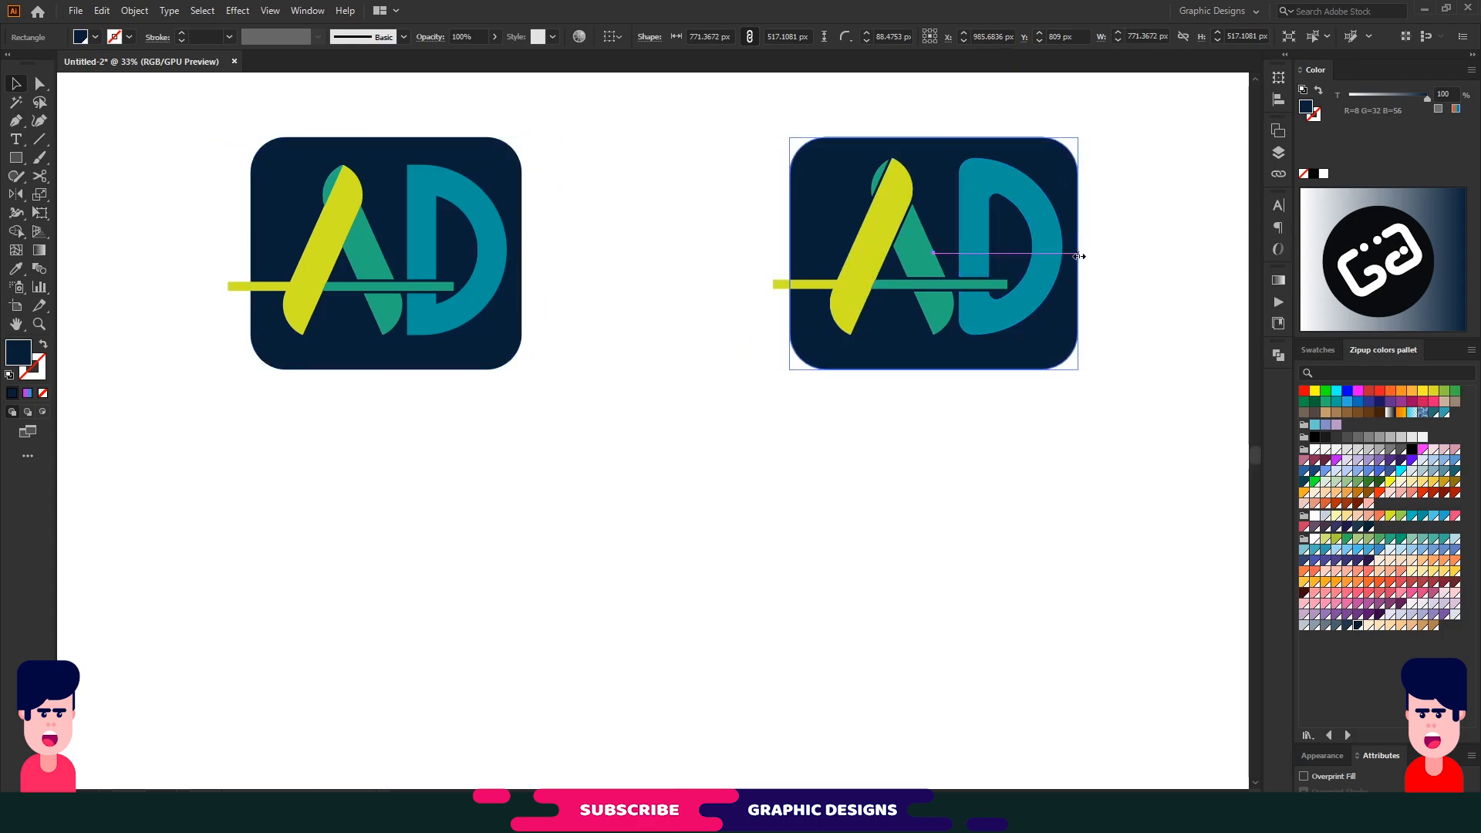
pyautogui.click(623, 454)
# - Add the text "adixy" below the monograms in Georgia Italic at about 79 px
pyautogui.press('t')
pyautogui.click(503, 469)
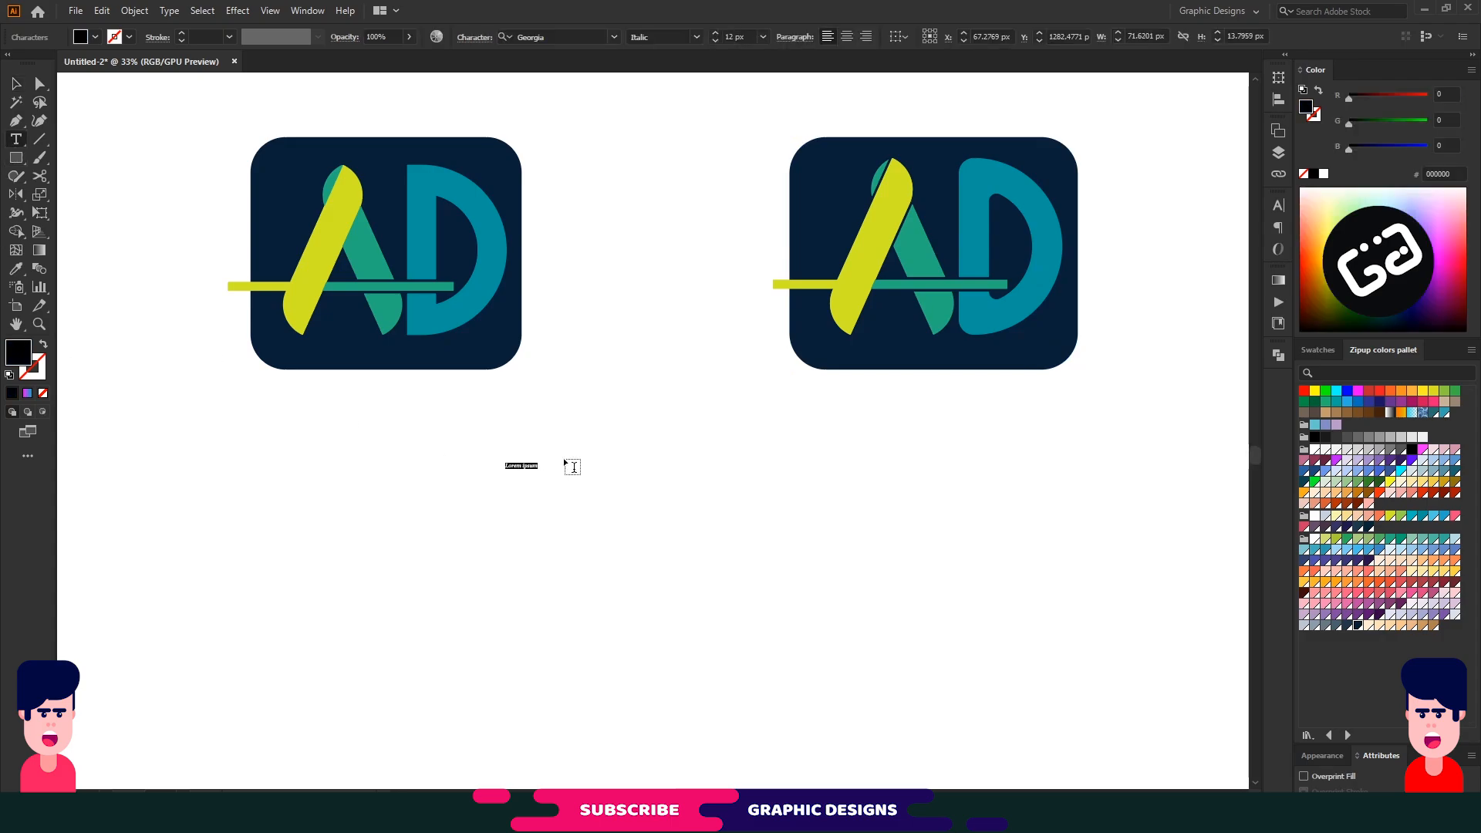
pyautogui.press('Escape')
pyautogui.tripleClick(624, 503)
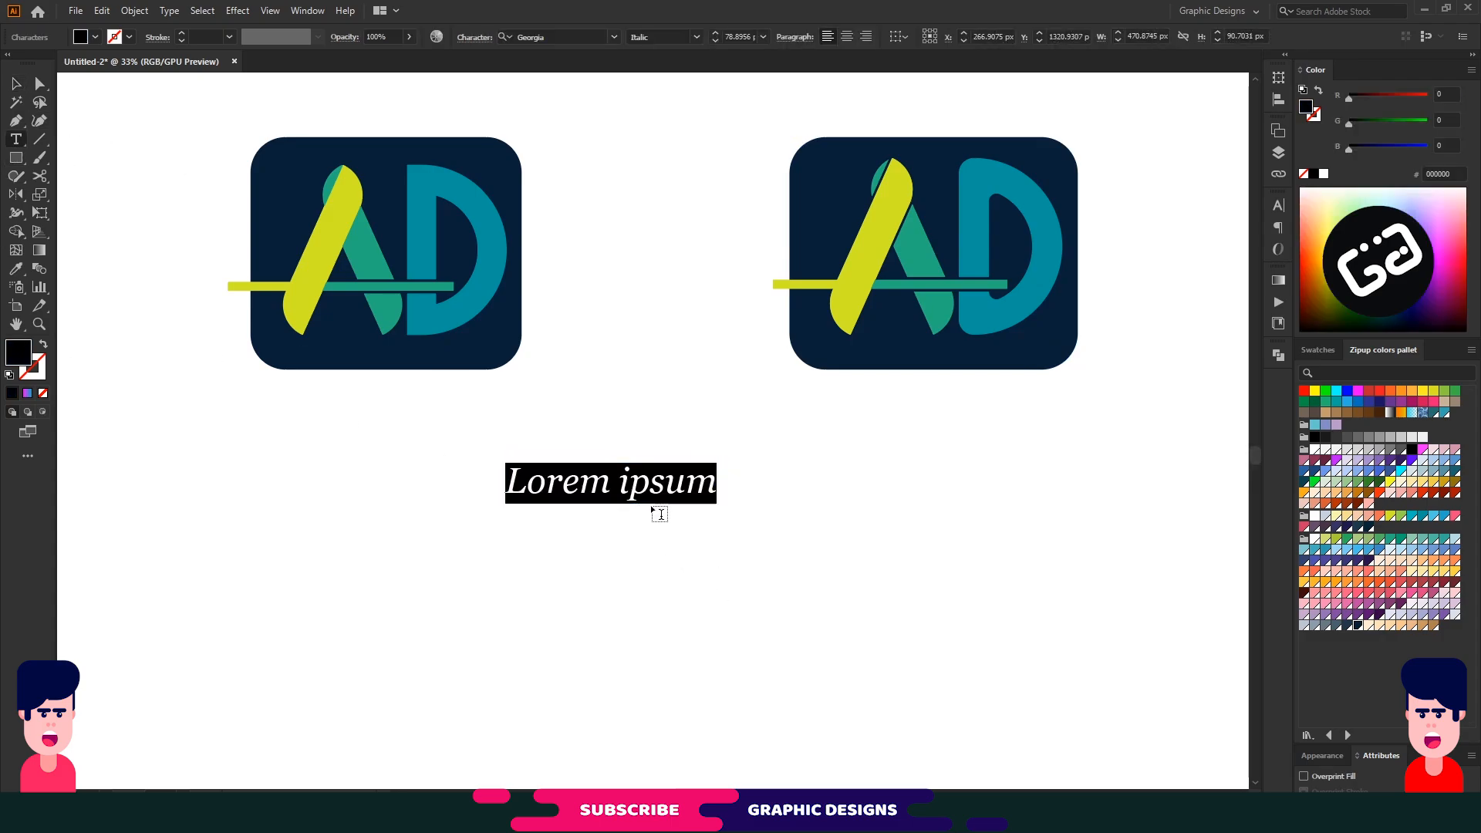
pyautogui.write('adixy')
# - Colour the letters "ad" yellow-green and the letters "ixy" teal blue
pyautogui.press('Left')
pyautogui.press('Left')
pyautogui.press('Left')
pyautogui.hotkey('ctrl', 'shift', 'Left')
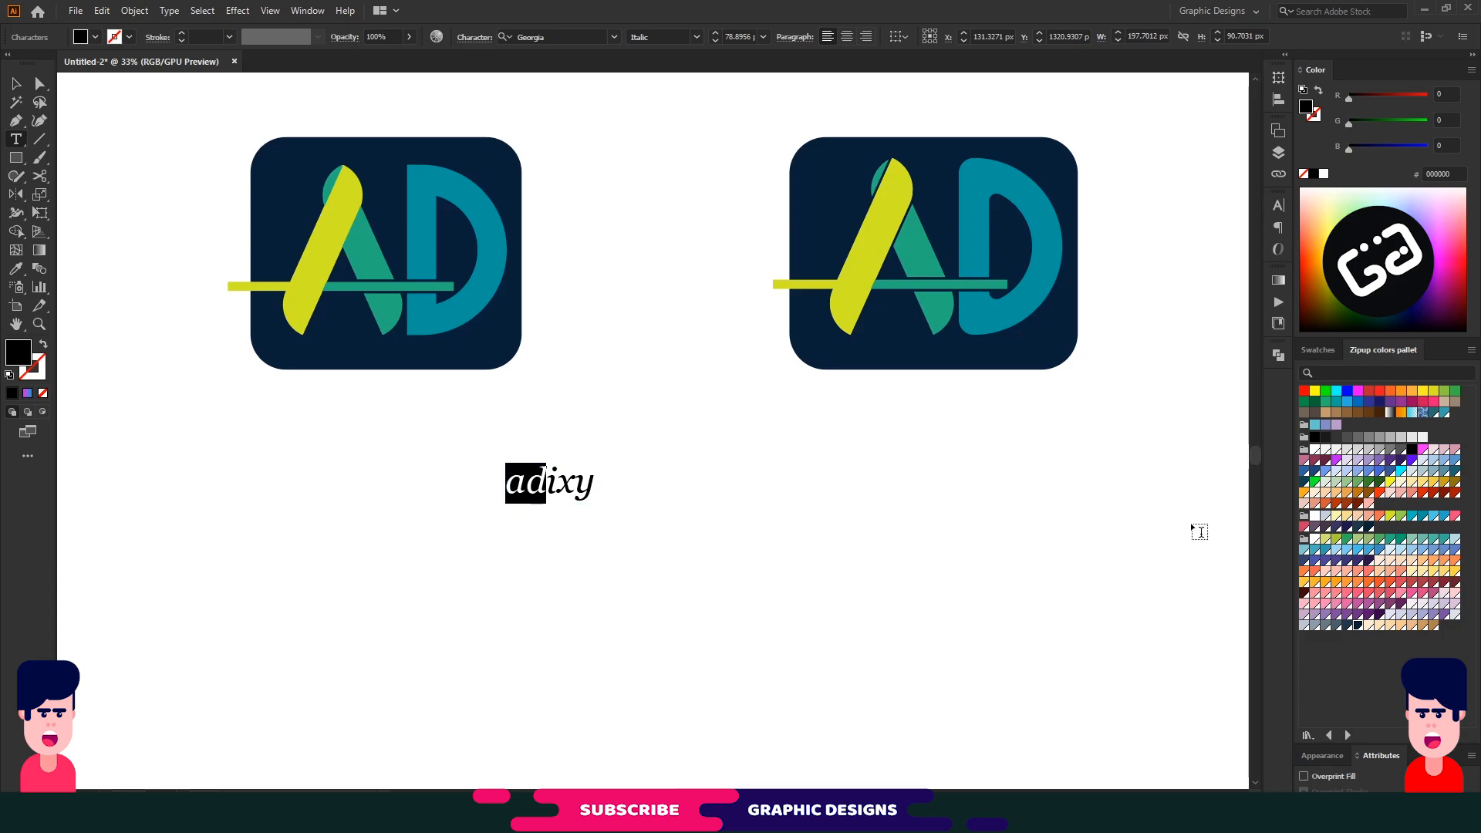
pyautogui.click(1390, 516)
pyautogui.press('Right')
pyautogui.hotkey('ctrl', 'shift', 'Right')
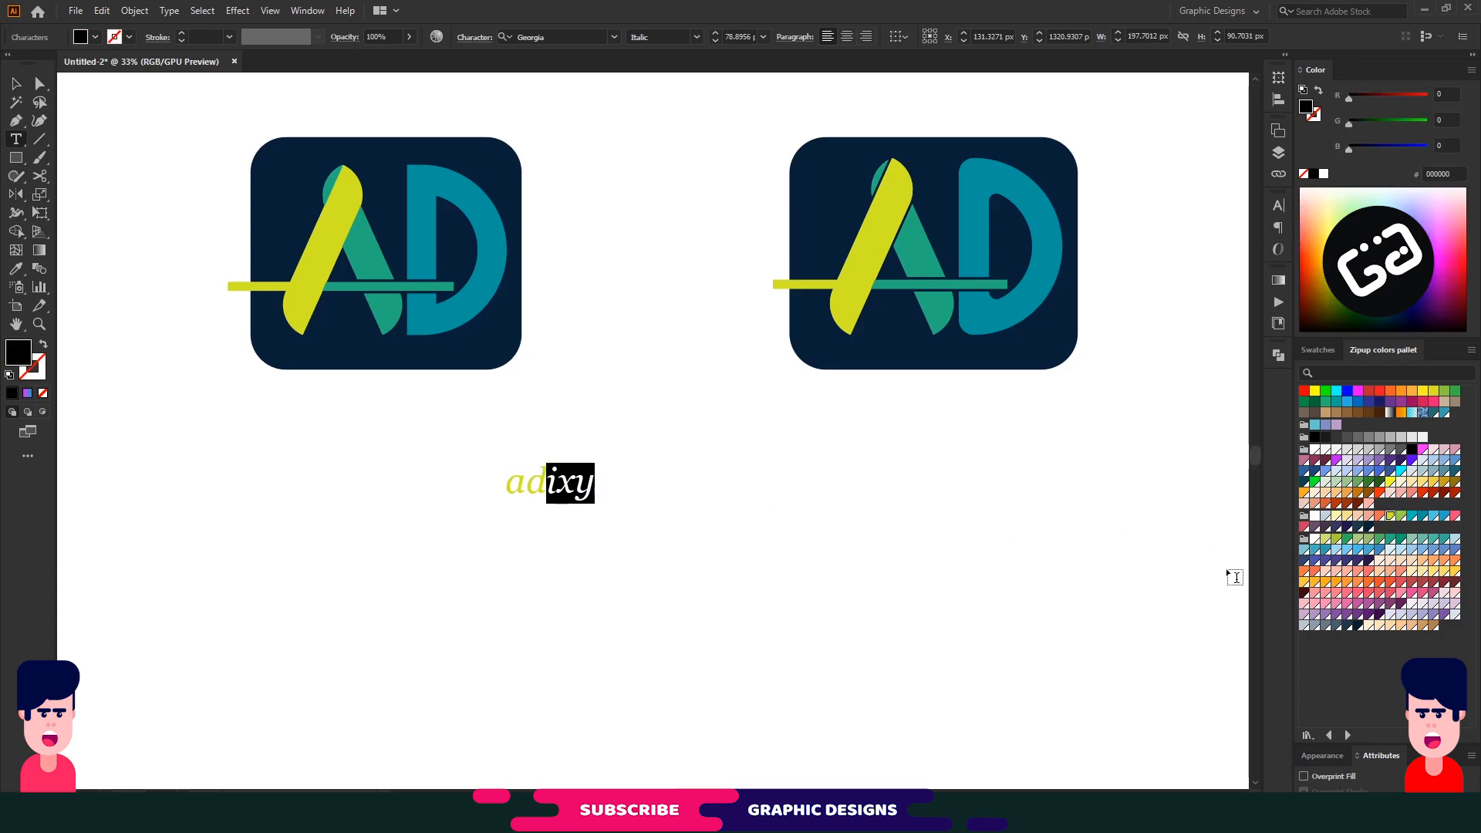
pyautogui.click(1422, 515)
# - Enlarge the "adixy" text to about 209 px and place one copy centred beneath each monogram
pyautogui.click(24, 84)
pyautogui.moveTo(594, 503); pyautogui.dragTo(739, 608)
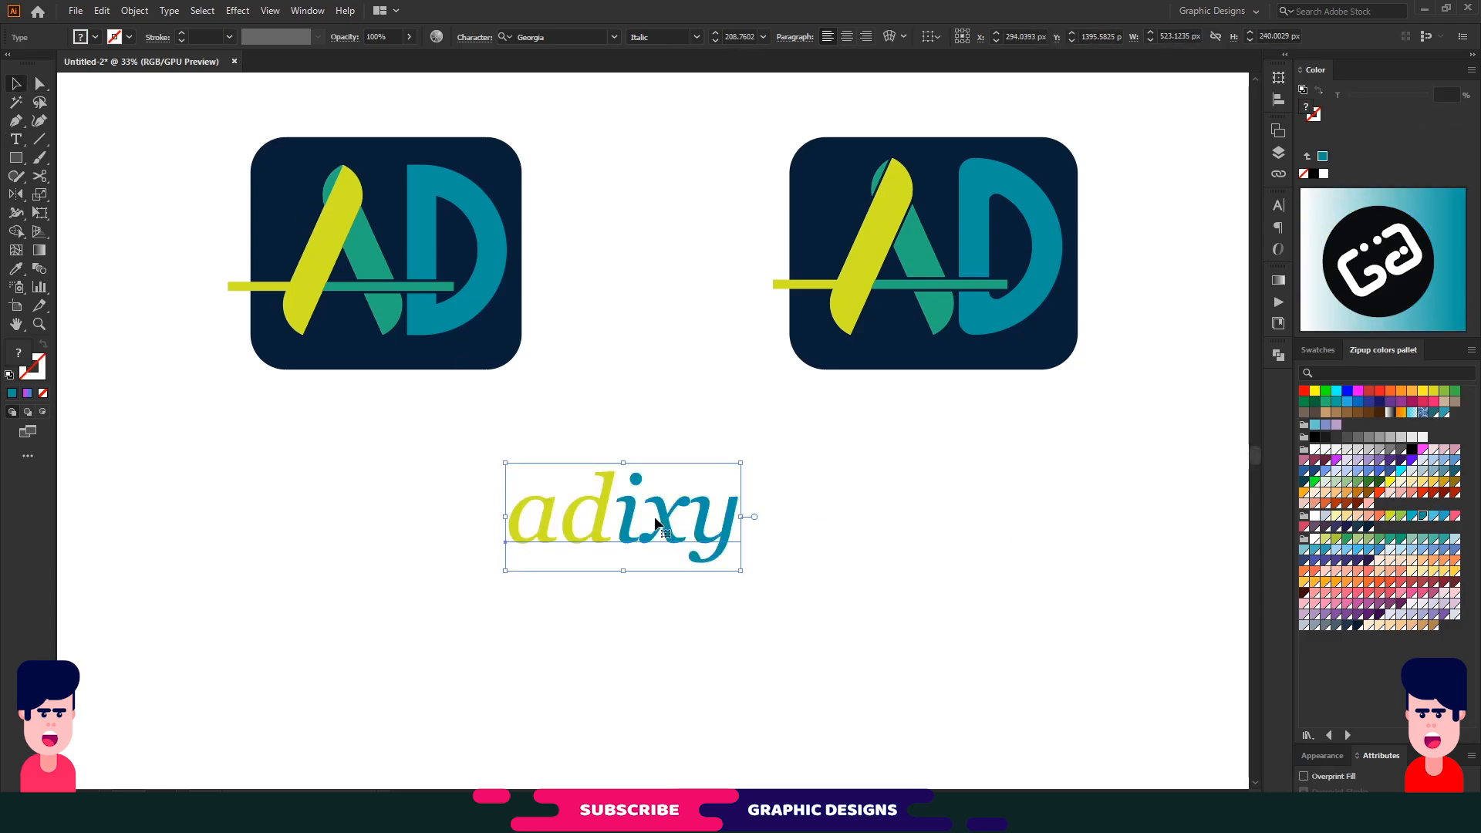
pyautogui.moveTo(654, 517); pyautogui.dragTo(817, 429)
# - Swap the colours of the "adixy" text under the gapped monogram, making "ad" teal blue and "ixy" yellow-green
pyautogui.press('t')
pyautogui.click(1422, 515)
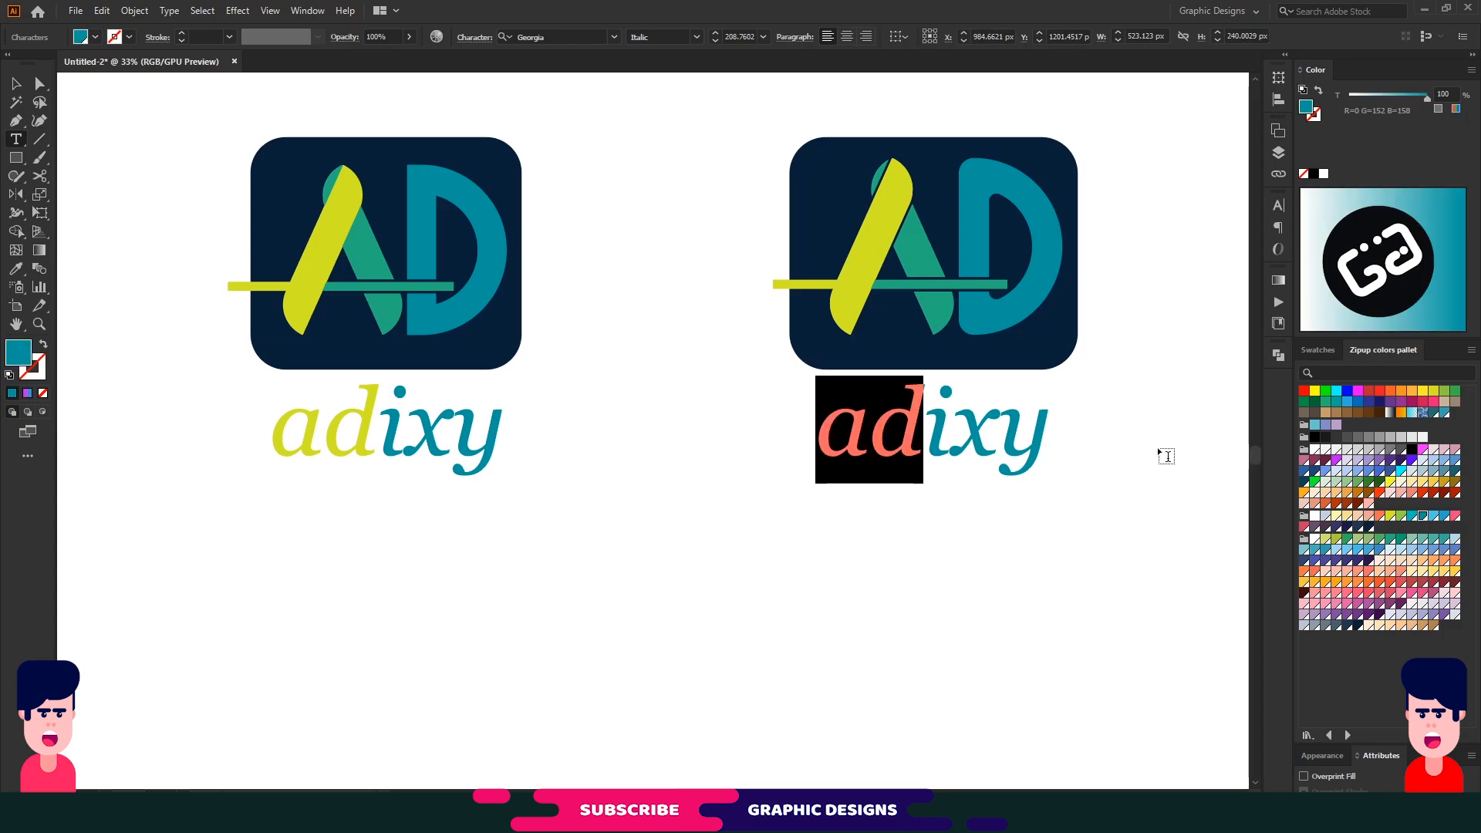
pyautogui.moveTo(924, 437); pyautogui.dragTo(1074, 437)
pyautogui.click(1389, 516)
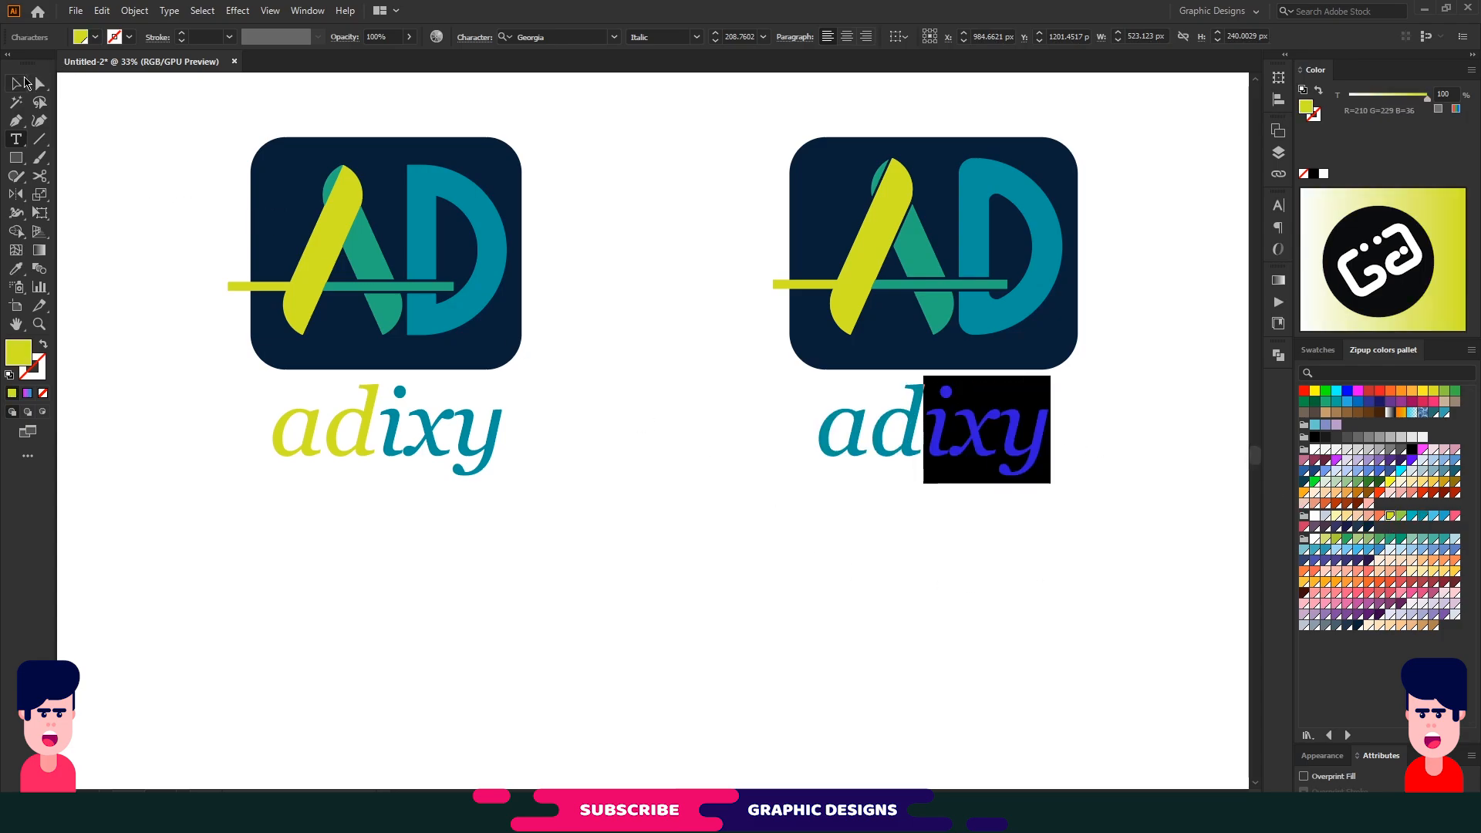
pyautogui.press('Escape')
pyautogui.click(859, 542)
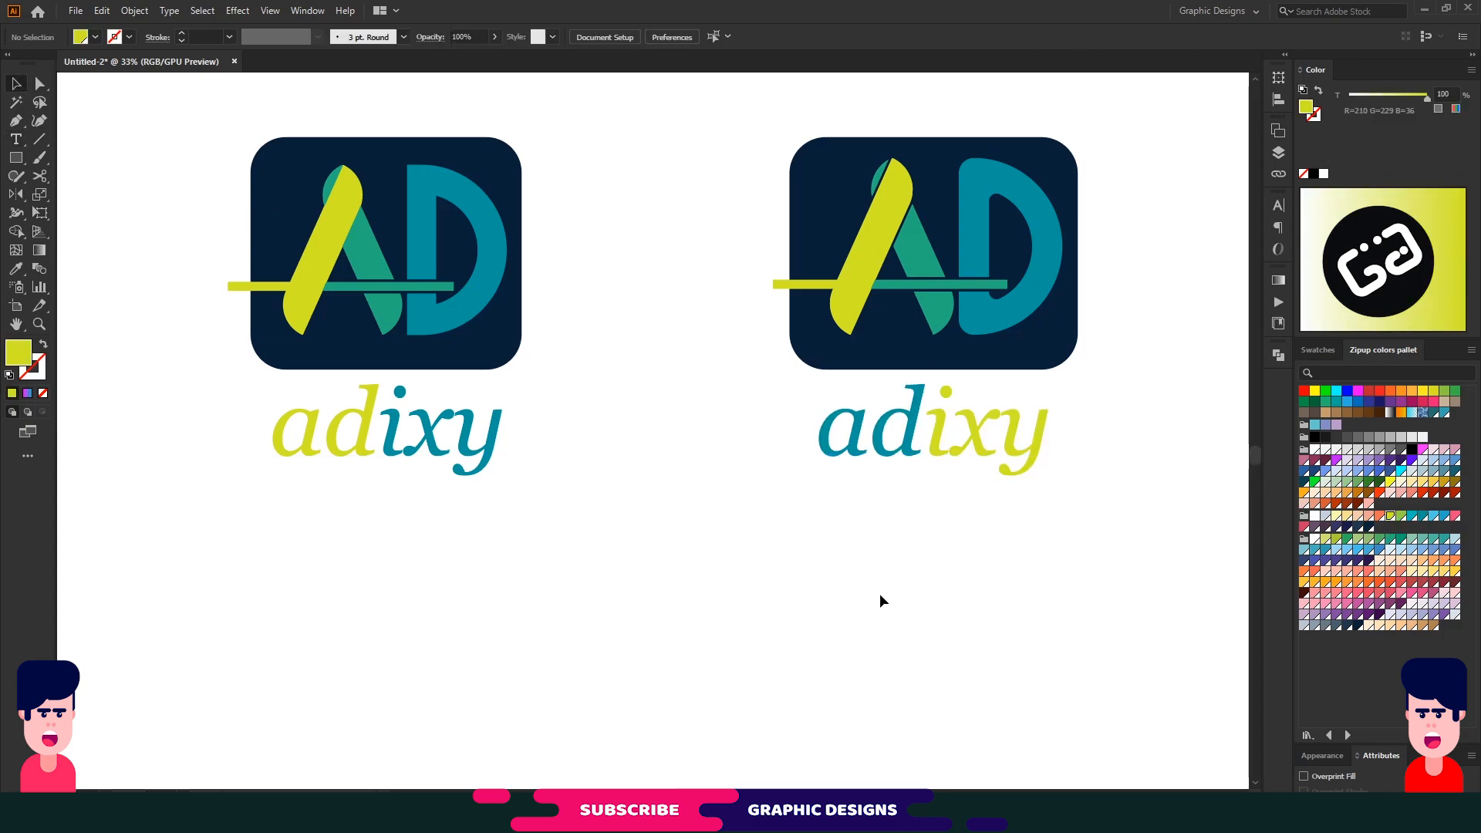